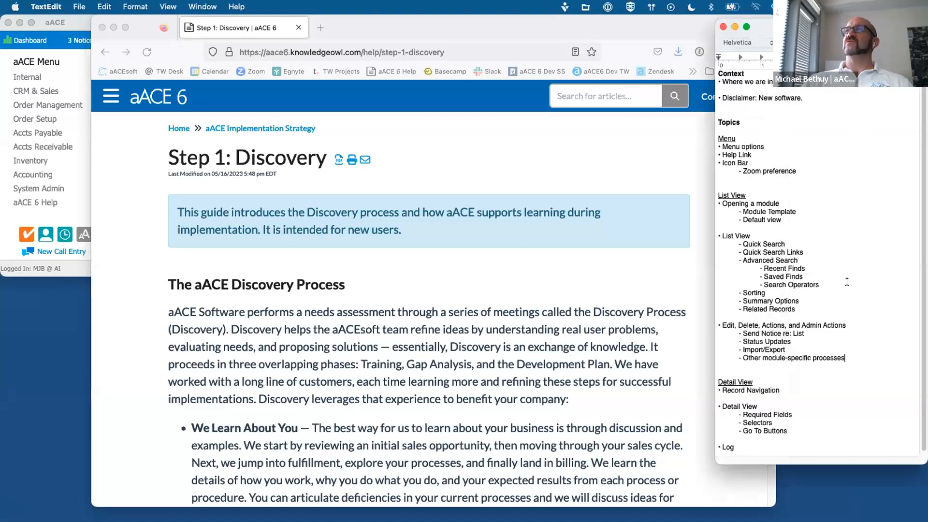
Switch to Firefox, read the Step 1: Discovery article through the 3 Phases of Discovery section, and minimize the browser
triple_click(764, 82)
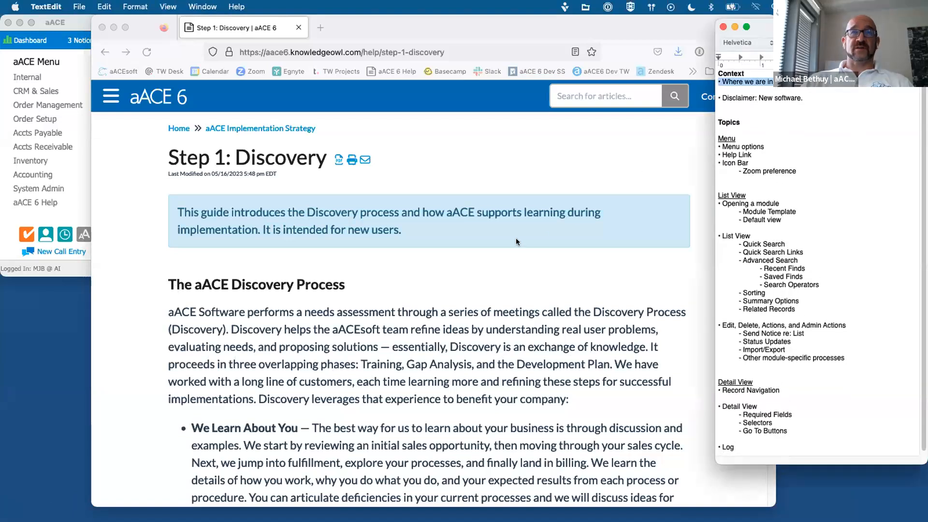
left_click(503, 238)
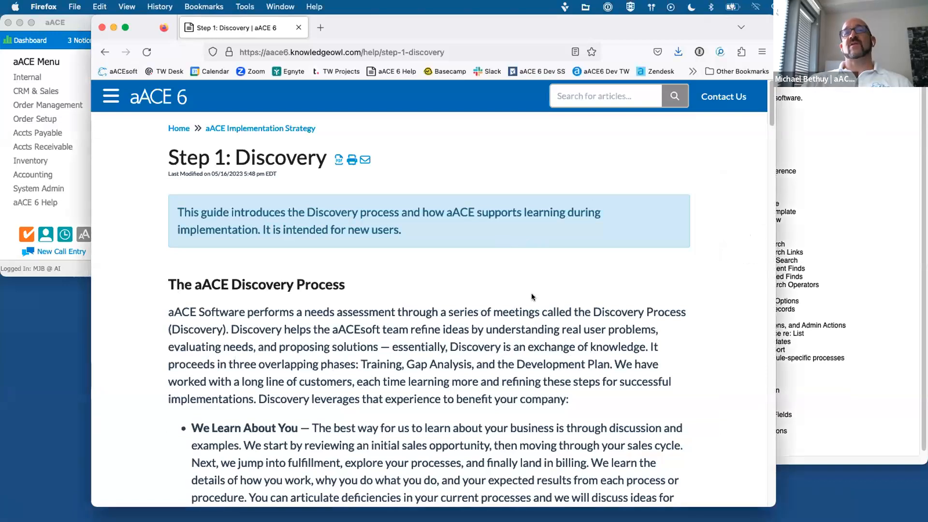
scroll(532, 293, "down", 1)
scroll(532, 292, "down", 5)
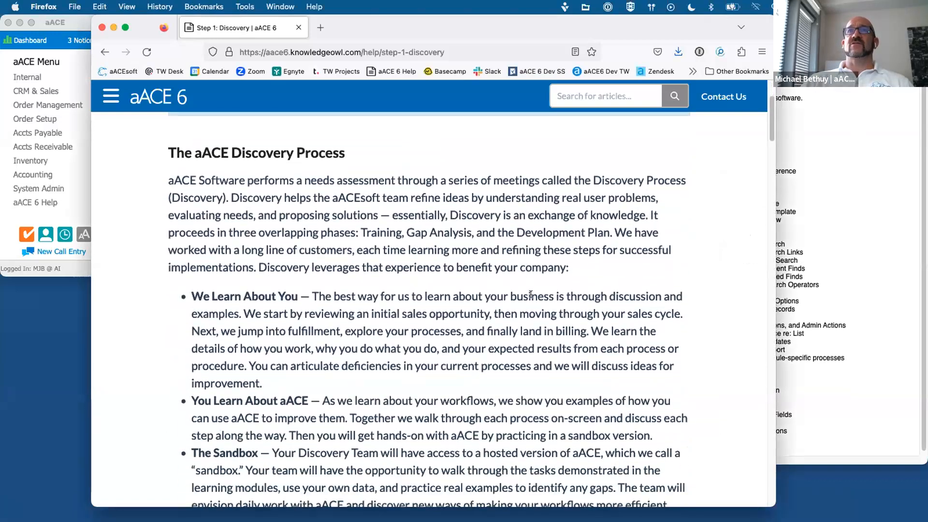
scroll(530, 293, "up", 3)
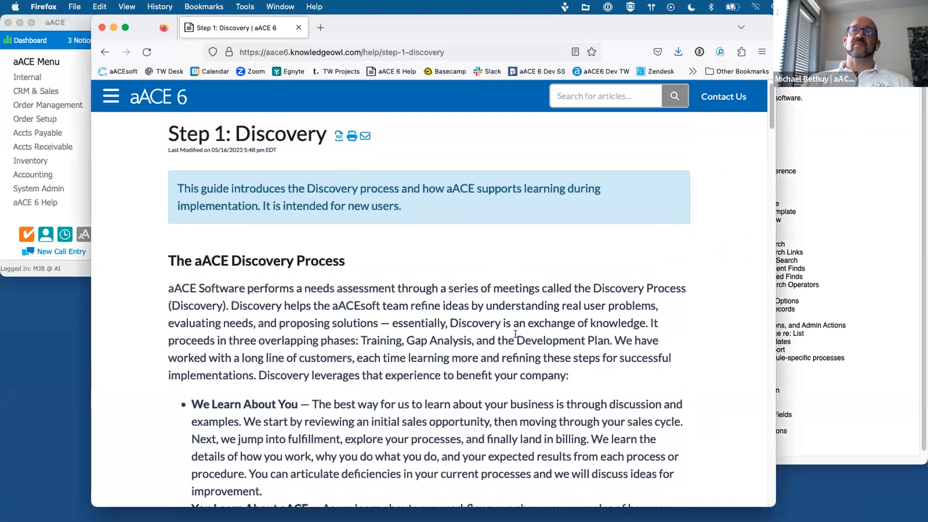
scroll(516, 333, "down", 10)
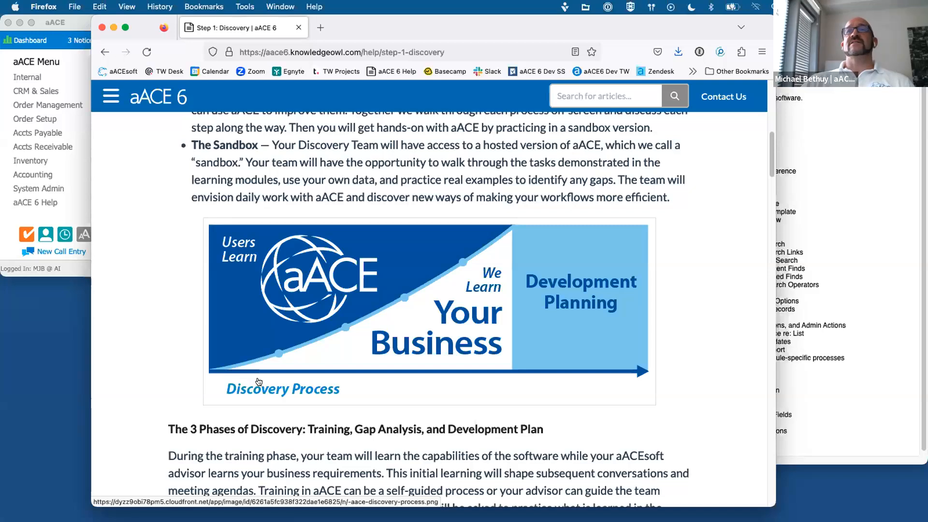
scroll(261, 382, "down", 1)
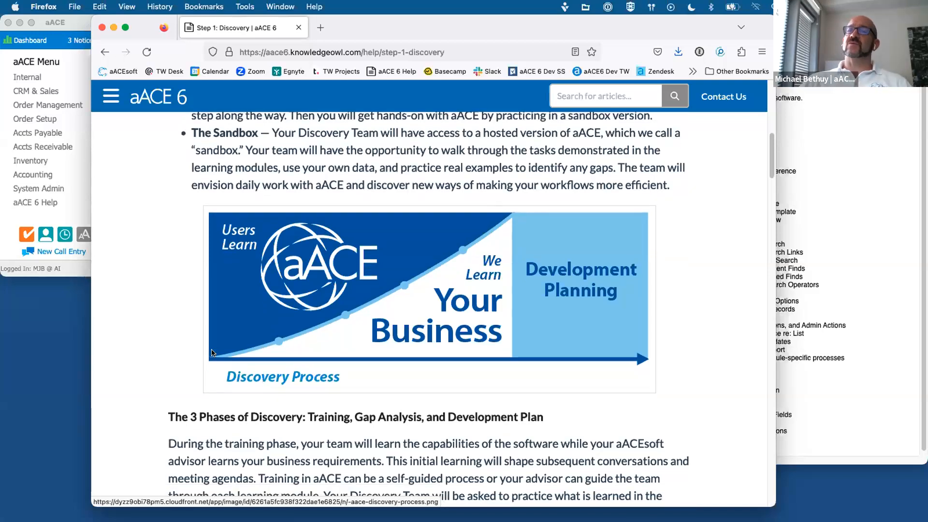
scroll(212, 352, "down", 5)
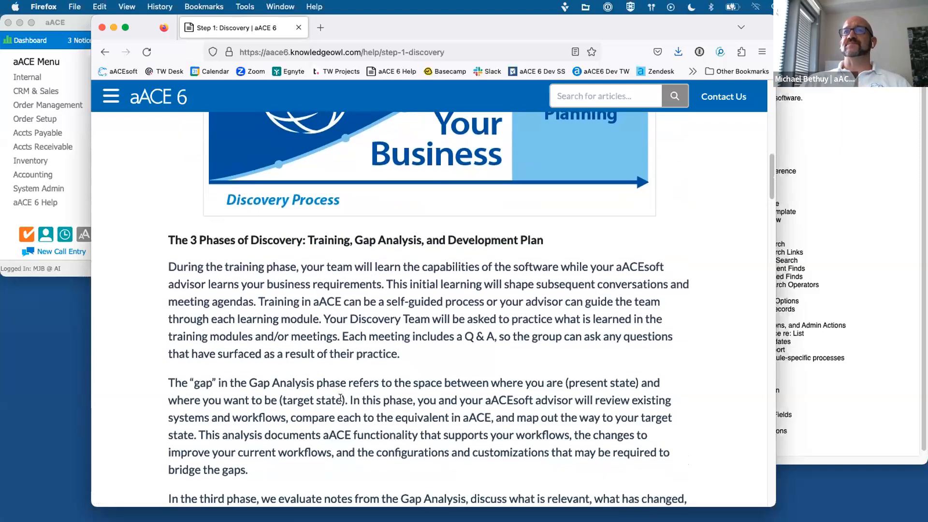
left_click(112, 27)
Highlight the "Disclaimer: New software" line in the TextEdit notes and clear the highlight
left_click(740, 97)
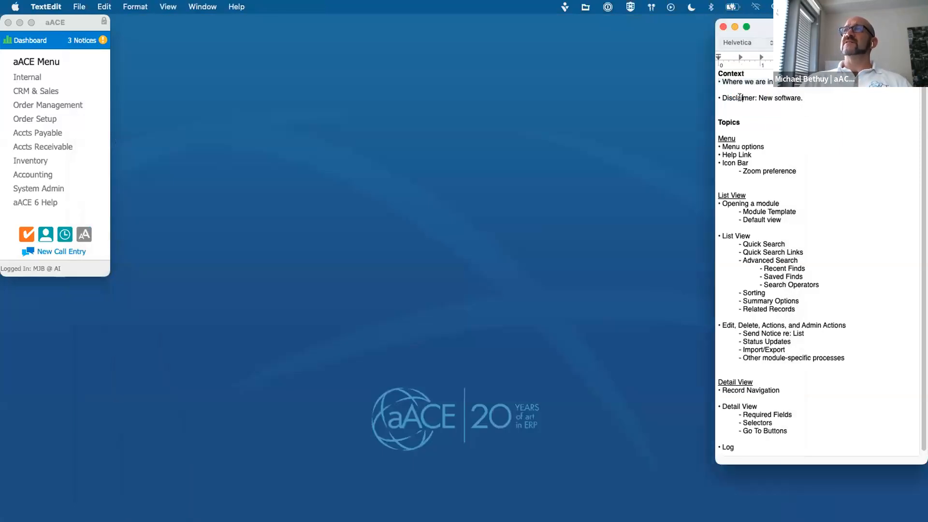
triple_click(740, 98)
left_click(747, 105)
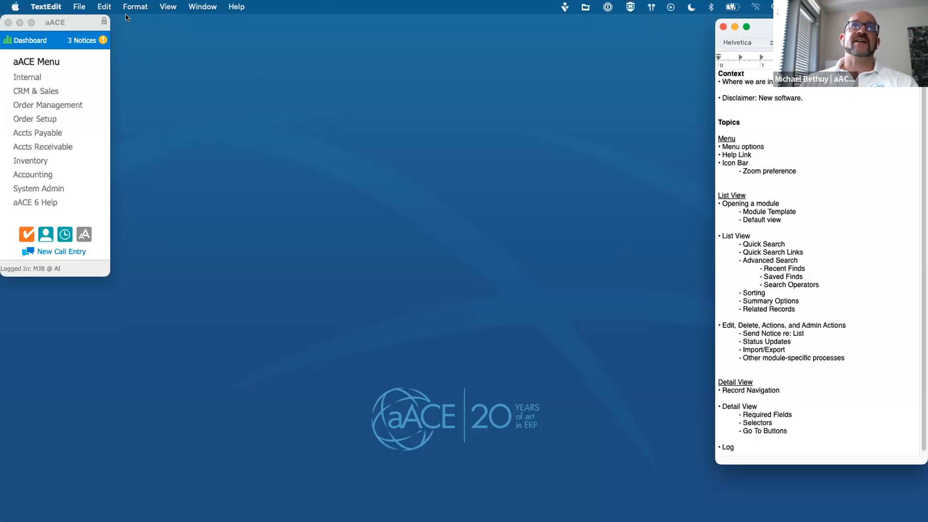
Switch to aACE, view the CRM & Sales menu and its Details submenu, and return to CRM & Sales
left_click(79, 19)
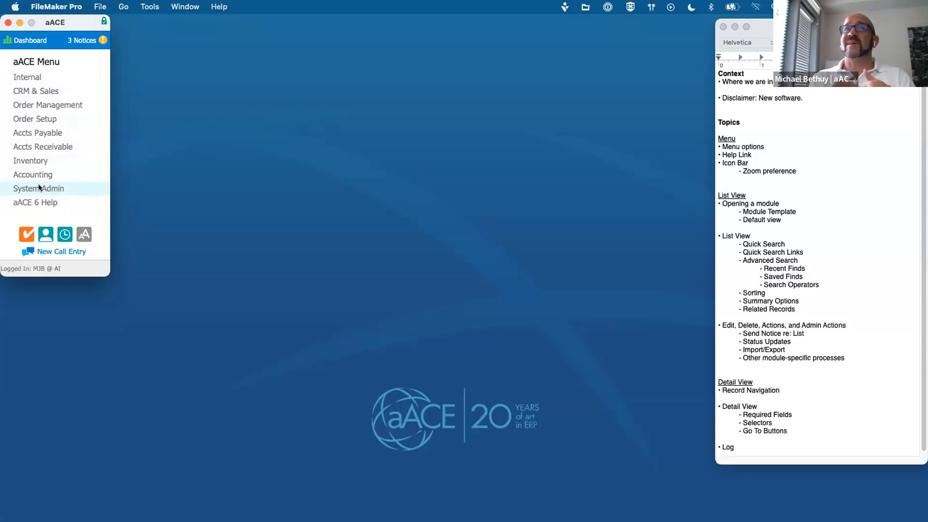
left_click(36, 91)
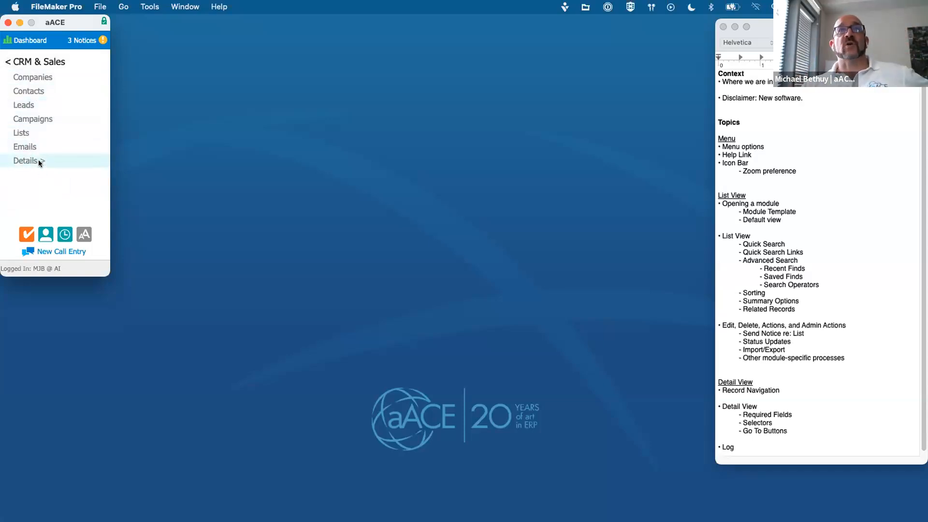
left_click(39, 161)
left_click(29, 63)
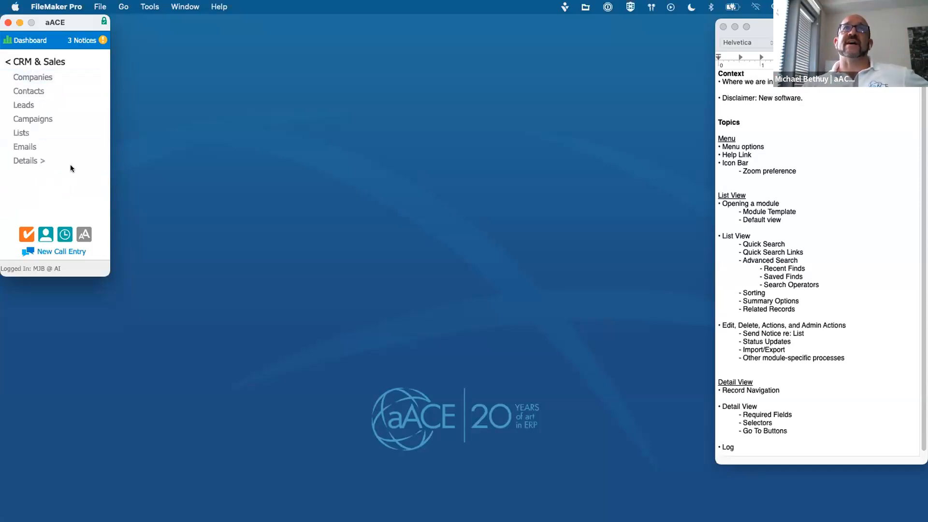
Look at the Companies module list, close its window, and return to the main aACE Menu
left_click(33, 76)
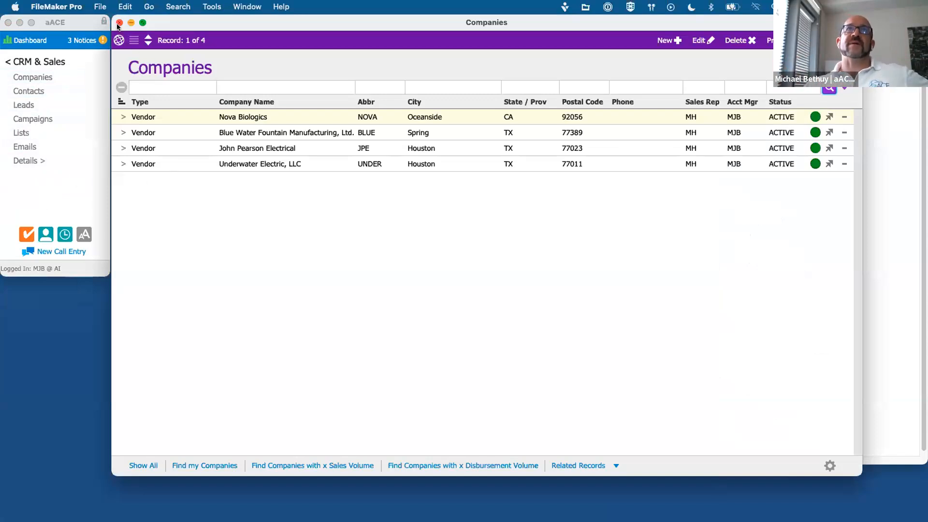
left_click(878, 287)
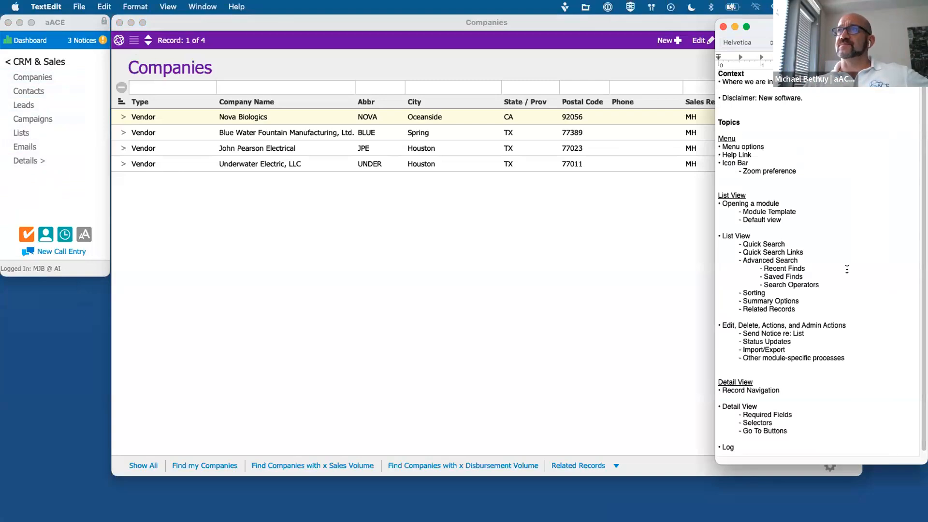
left_click(118, 23)
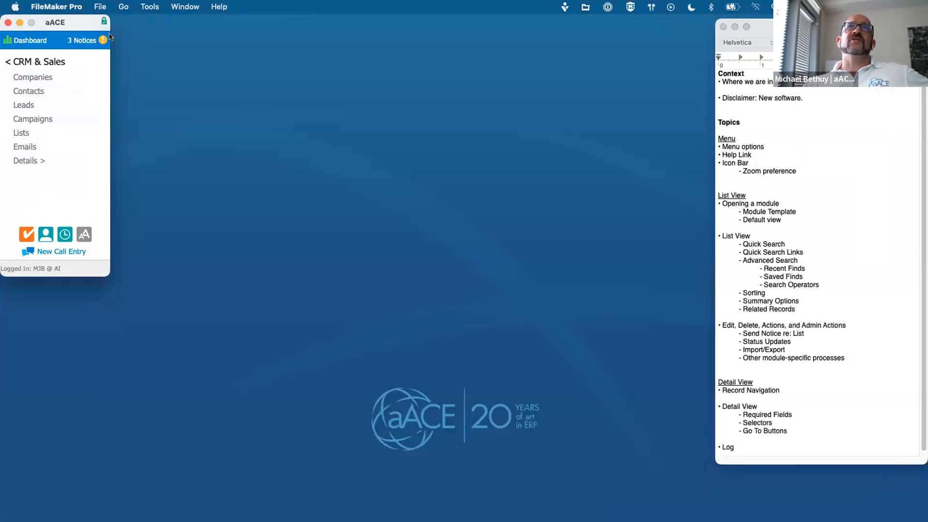
left_click(47, 62)
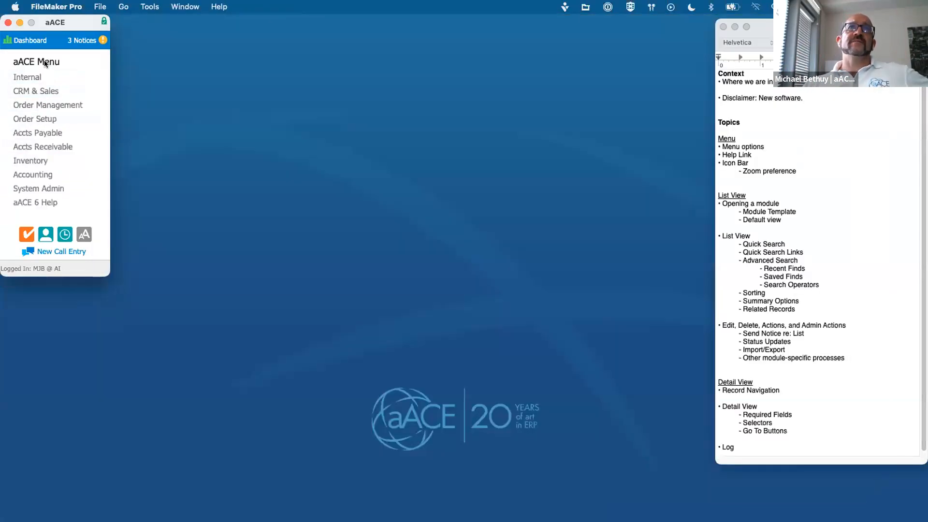
Open aACE 6 Help and browse the home page down to the Popular, New and Updated Articles lists
left_click(42, 202)
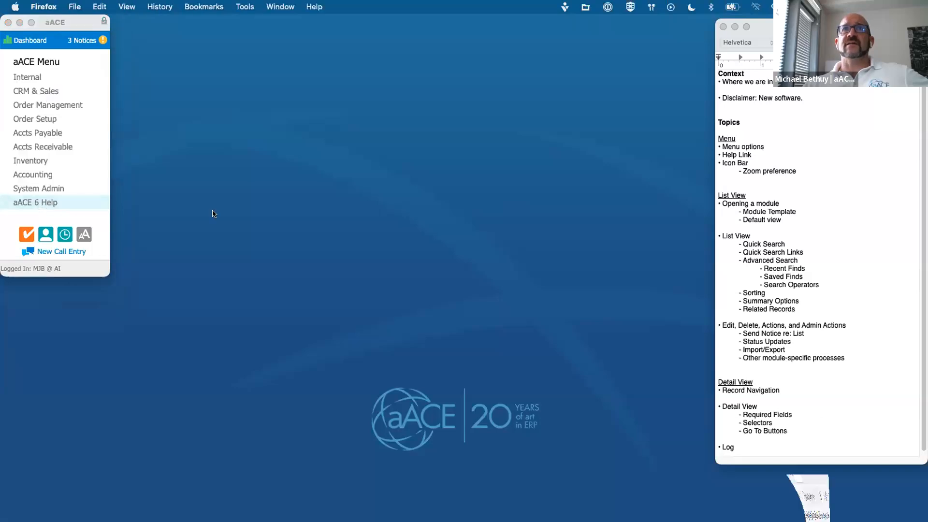
scroll(559, 320, "down", 15)
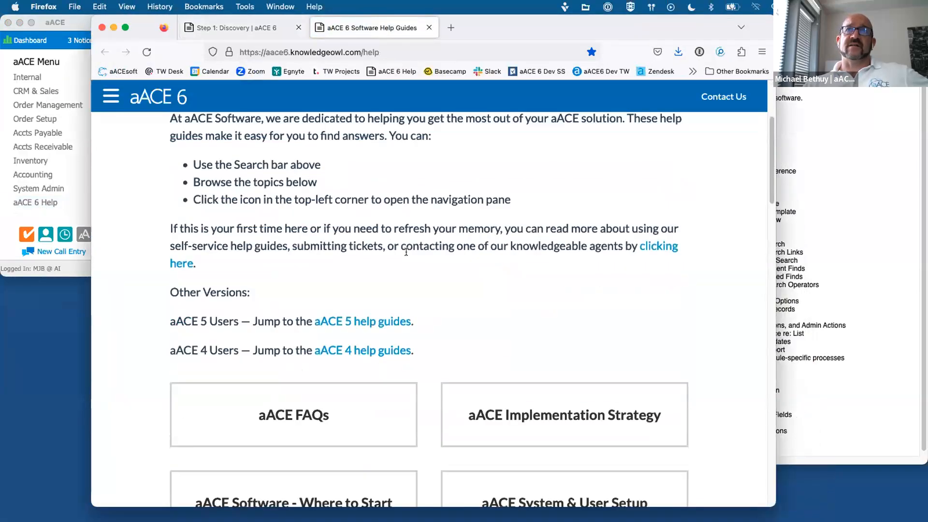
scroll(558, 321, "down", 15)
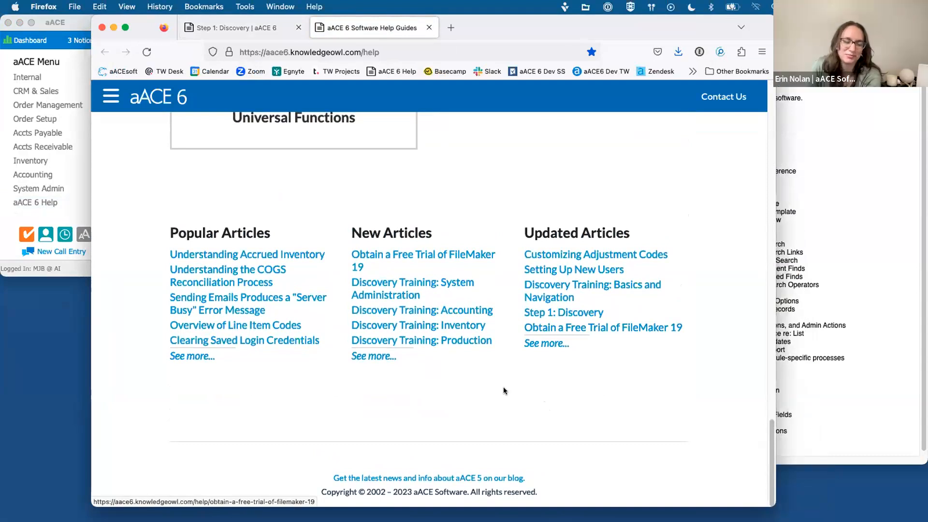
scroll(503, 388, "up", 1)
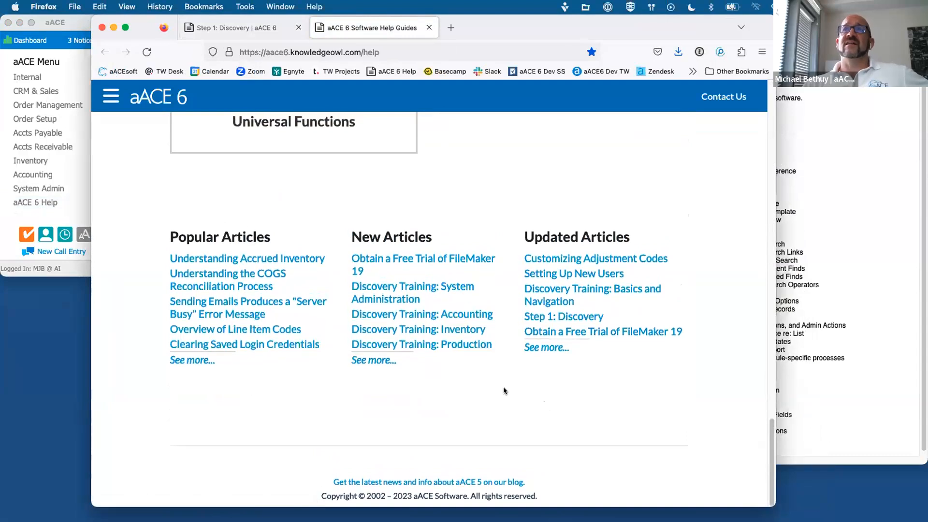
Check the last-modified date of the updated article Customizing Adjustment Codes, and return to the help home page
left_click(558, 258)
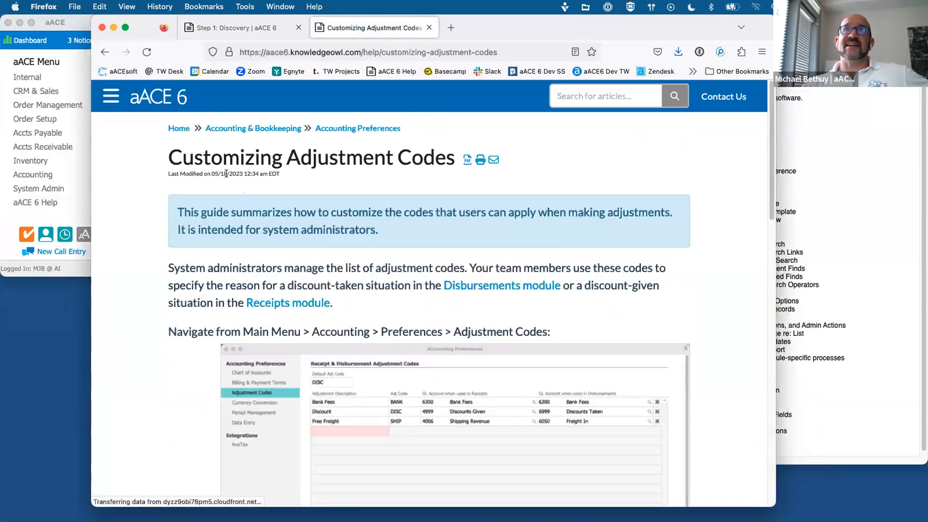
left_click_drag(220, 174, 279, 196)
left_click(247, 188)
left_click(277, 199)
left_click(104, 51)
Check the last-modified dates of Setting Up New Users and Discovery Training: System Administration, returning to the help home page after each
left_click(561, 275)
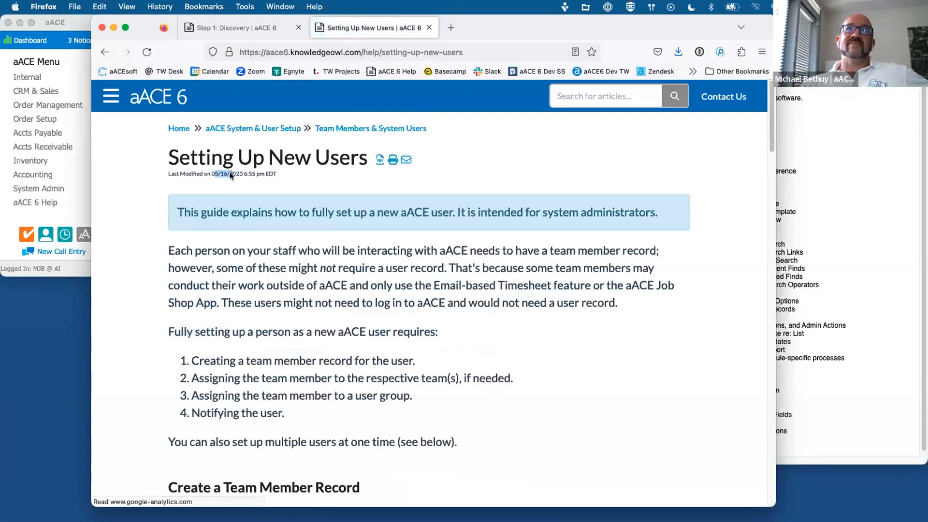
left_click(104, 52)
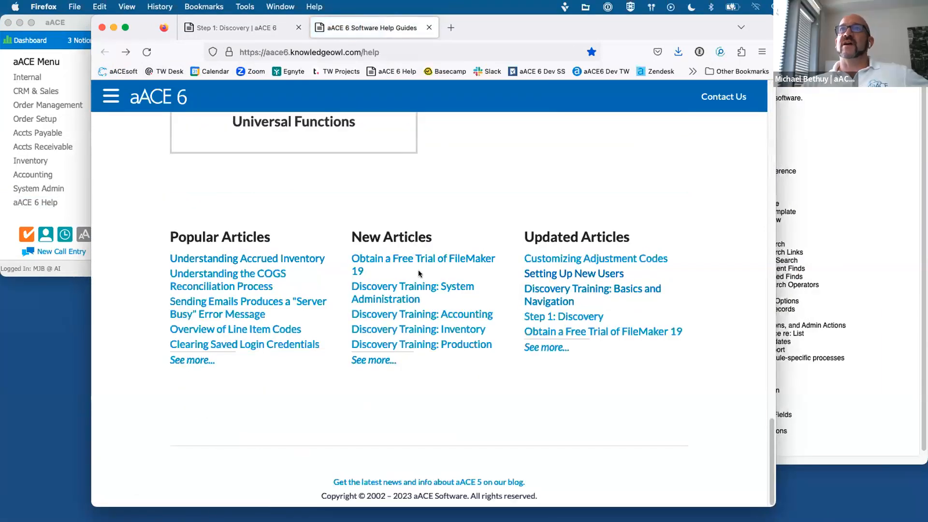
left_click(382, 286)
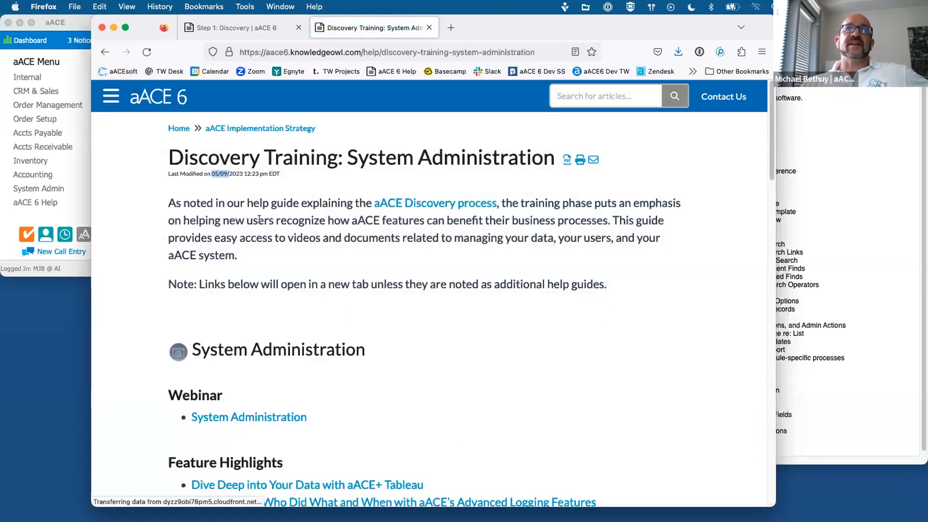
left_click(104, 53)
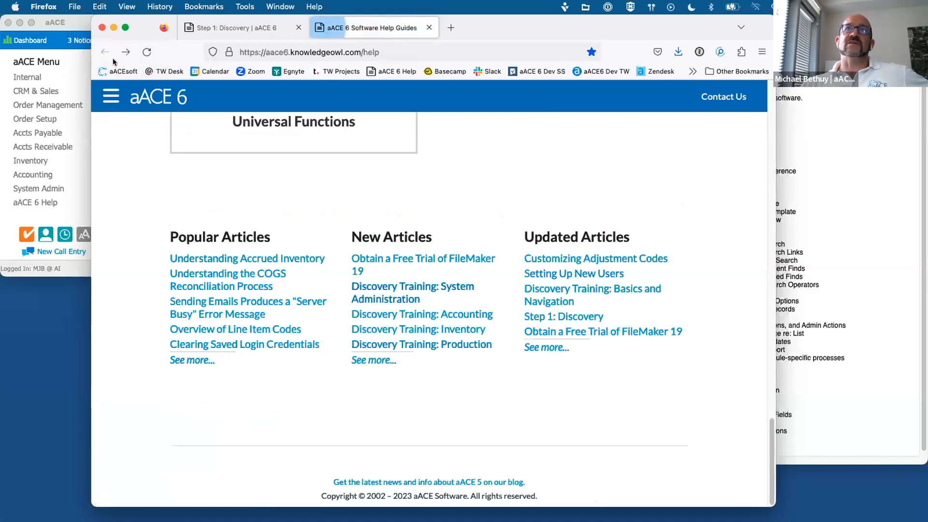
Search the help guides for COGS, look through the results, and minimize the browser
scroll(502, 359, "up", 2)
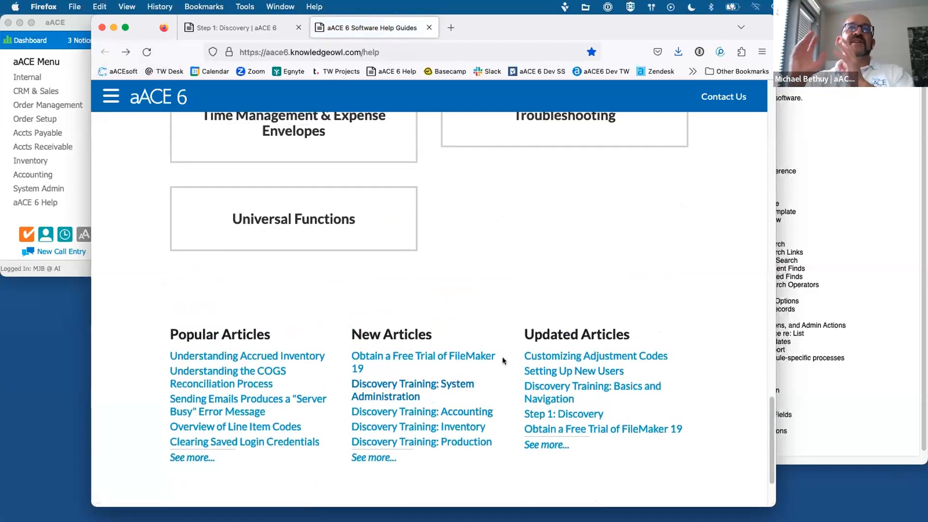
scroll(501, 338, "up", 10)
left_click(283, 212)
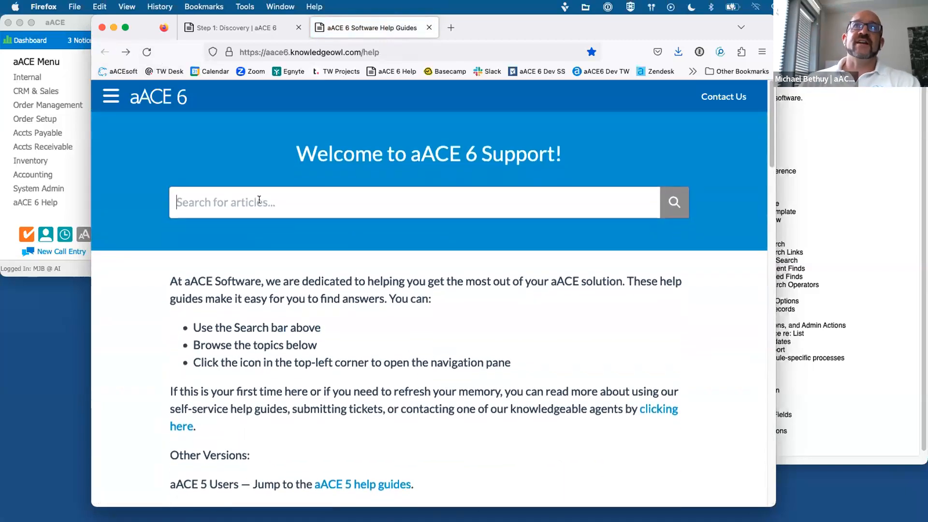
type("COGS")
key("Return")
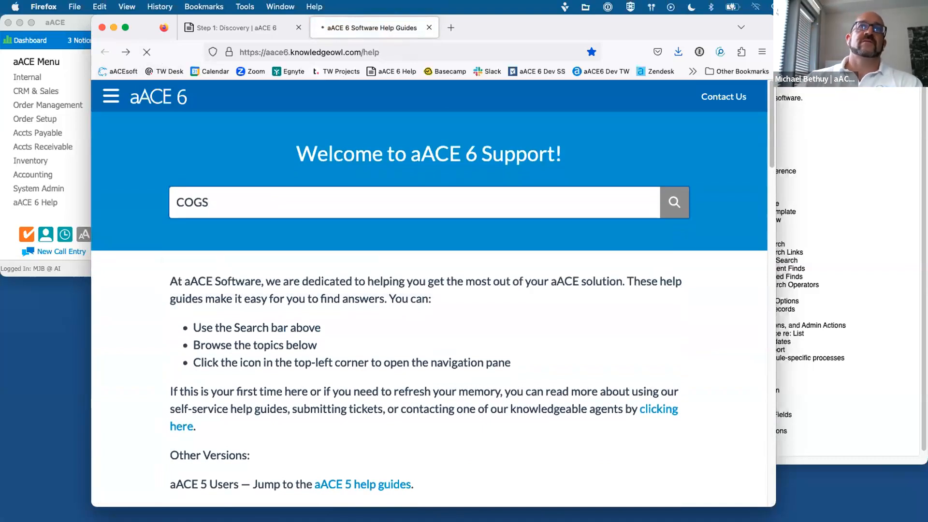
scroll(454, 285, "down", 2)
scroll(454, 285, "down", 3)
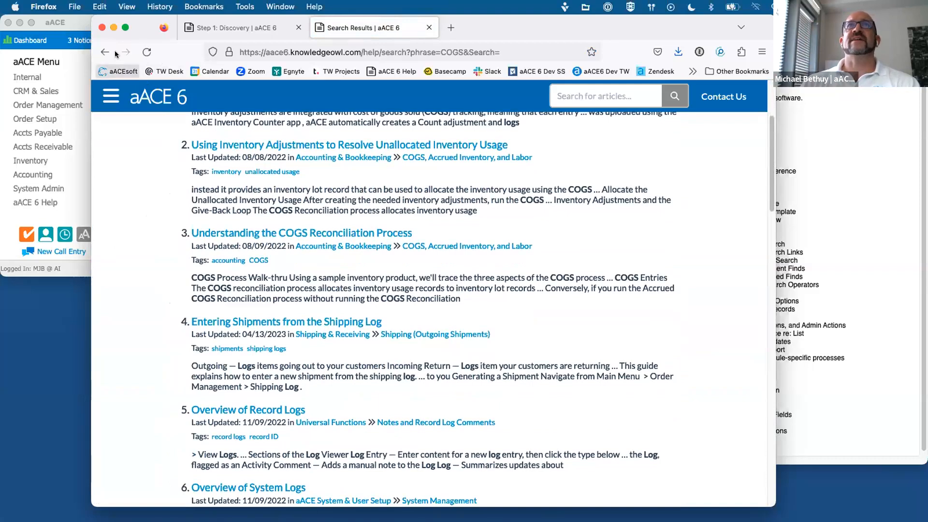
left_click(112, 28)
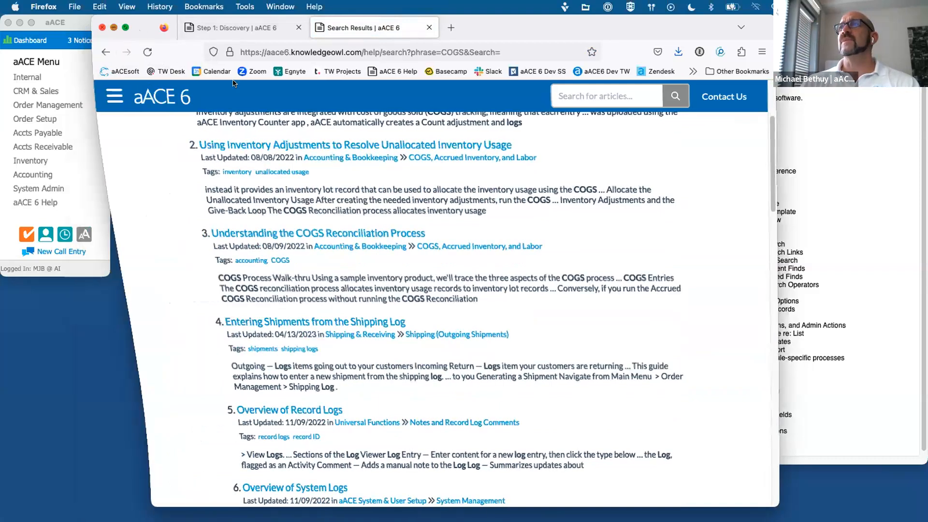
Open the Companies module from the CRM & Sales section of the aACE menu
left_click(39, 212)
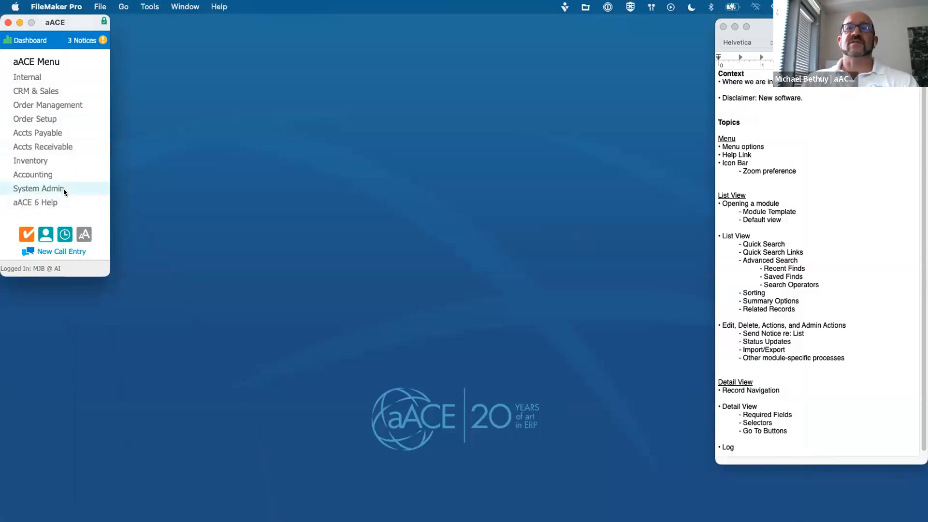
left_click(27, 97)
left_click(49, 77)
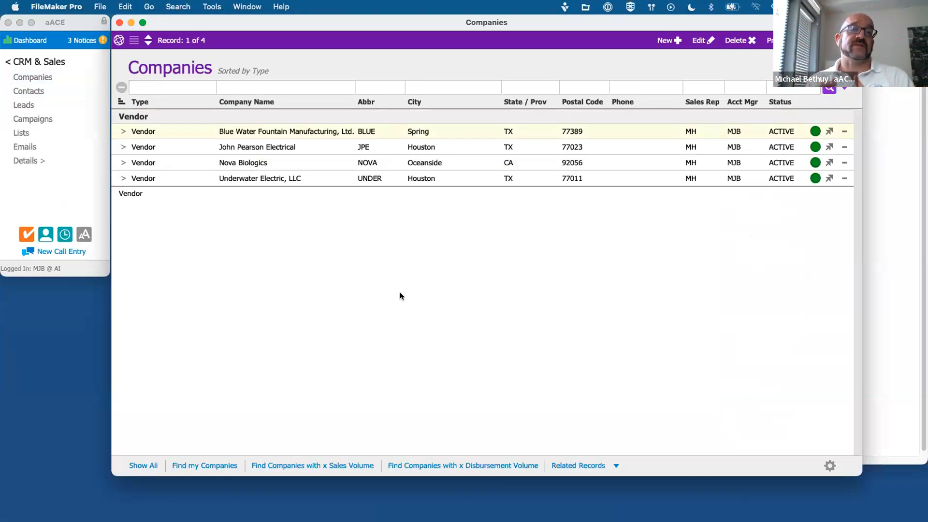
Set the zoom preference for new windows to 75% and place a second Companies window over the first for comparison
left_click(68, 207)
left_click(84, 235)
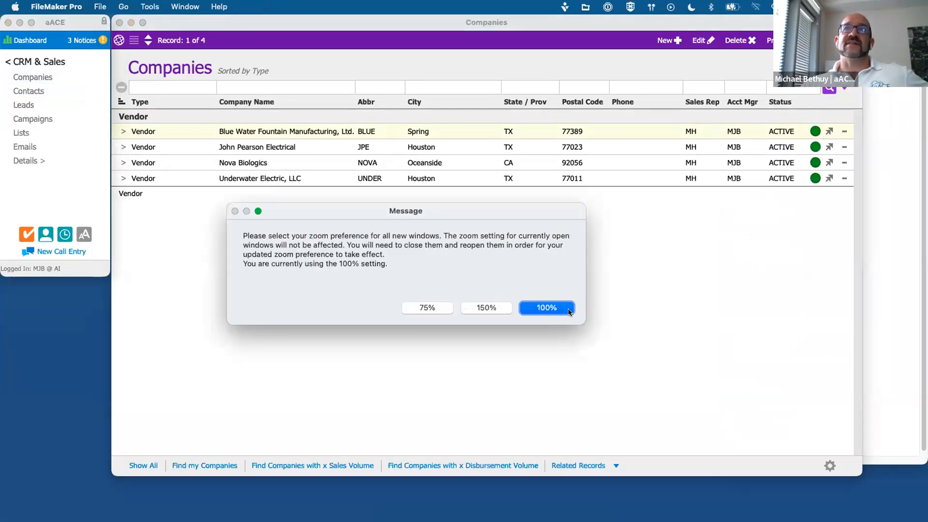
left_click(424, 308)
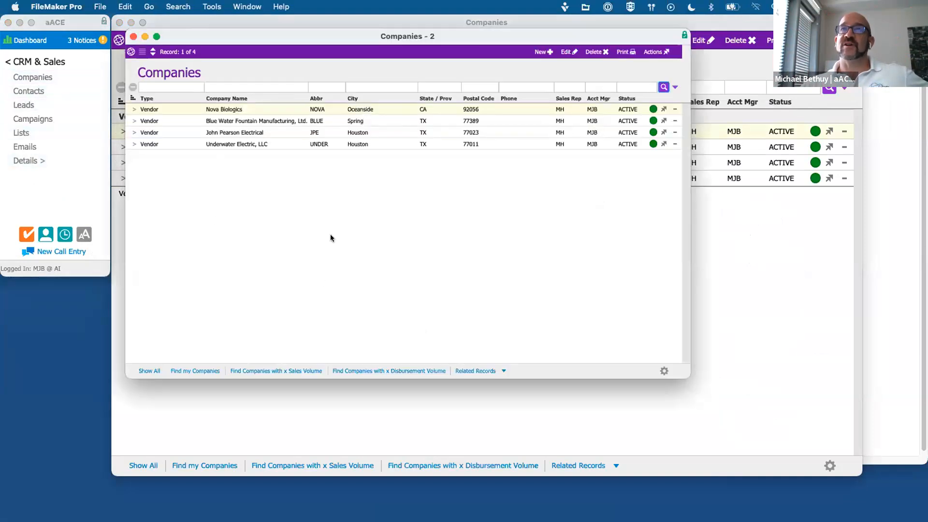
left_click_drag(294, 34, 353, 75)
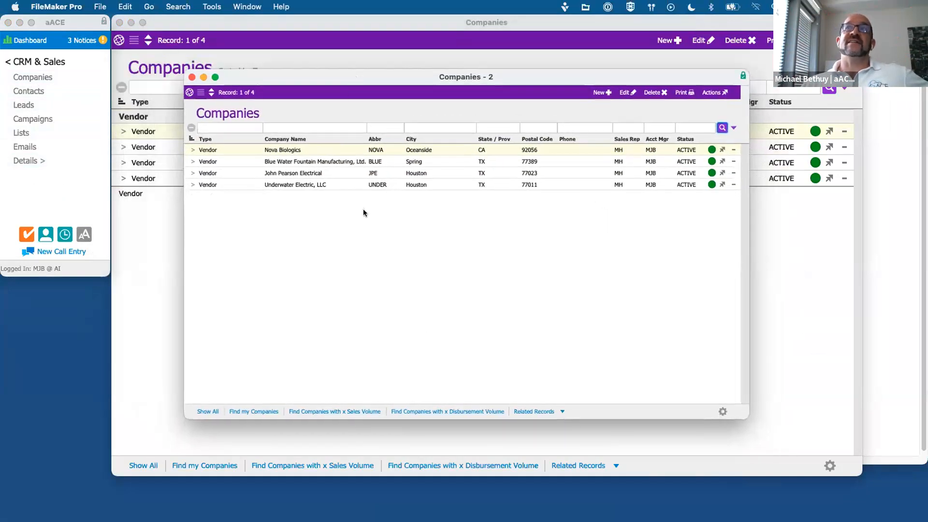
Close the 75% Companies window, set the zoom preference for new windows to 150%, and view another Companies window at that size before closing it
left_click(191, 78)
left_click(84, 234)
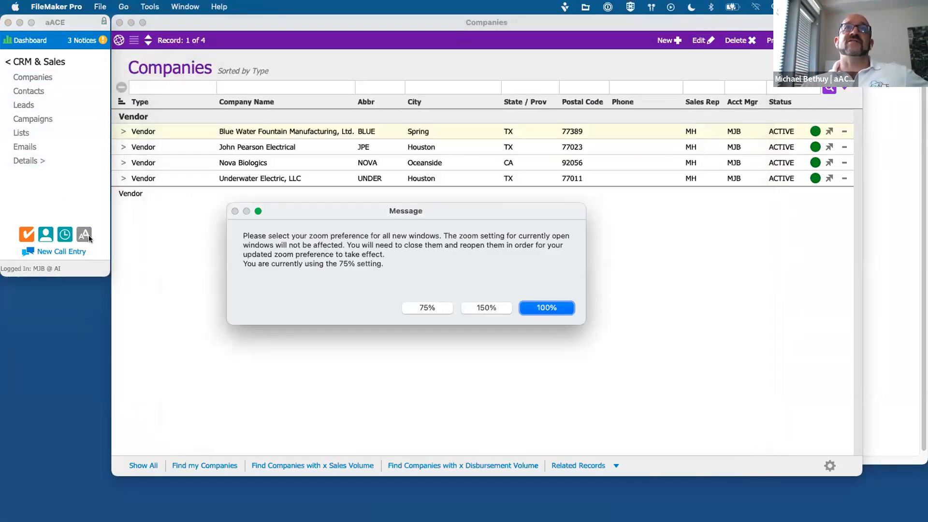
left_click(485, 308)
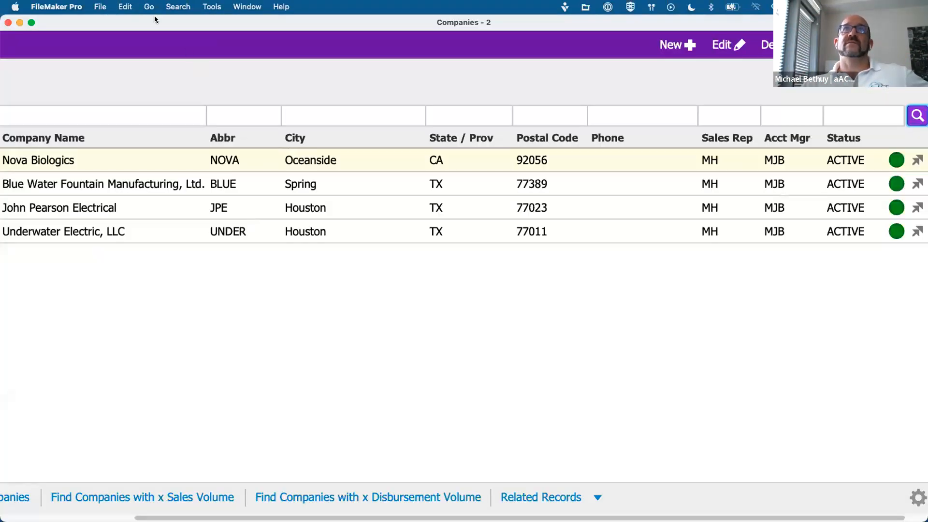
left_click_drag(154, 19, 302, 27)
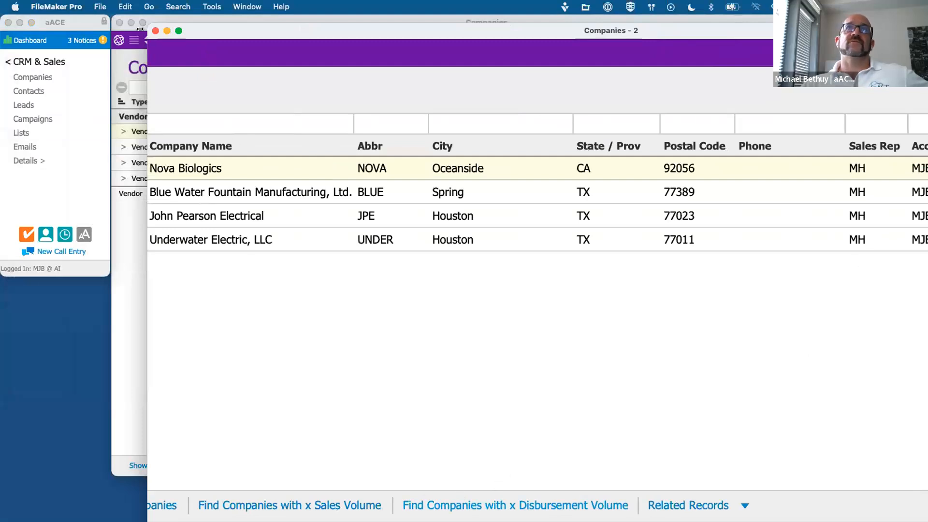
left_click(154, 30)
Set the zoom preference for new windows to 100%, check the topic outline in TextEdit, and return to the Companies list
left_click(84, 235)
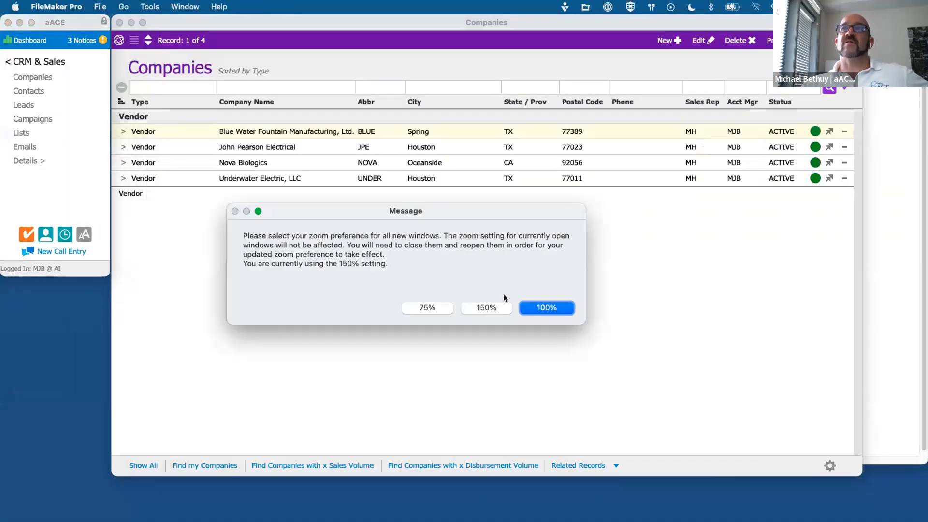
left_click(507, 310)
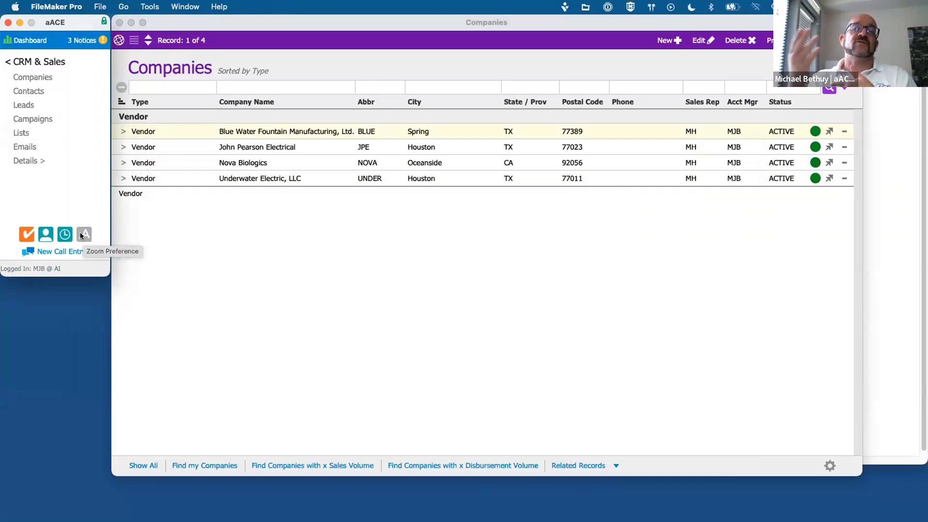
left_click(888, 223)
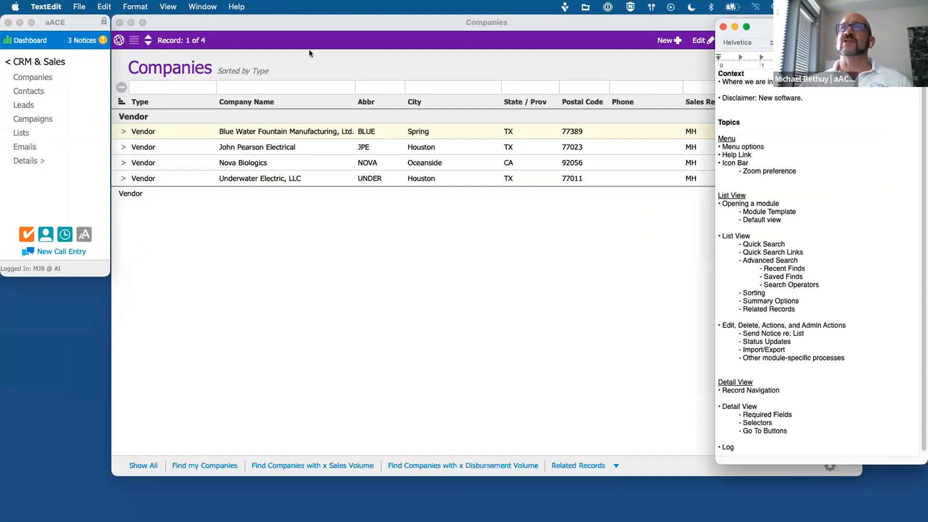
left_click(278, 239)
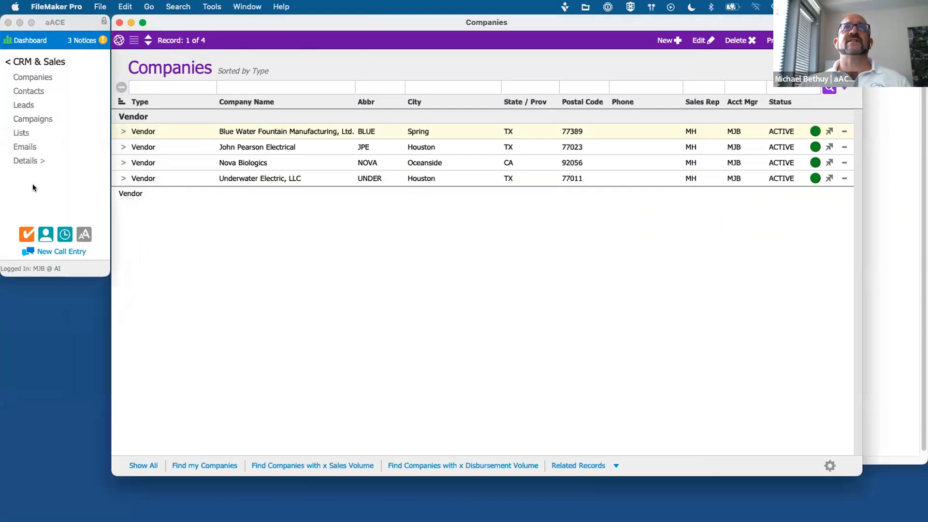
Open the Line Item Codes module from the Order Setup section and position its window over the Companies list for comparison
left_click(28, 61)
left_click(35, 118)
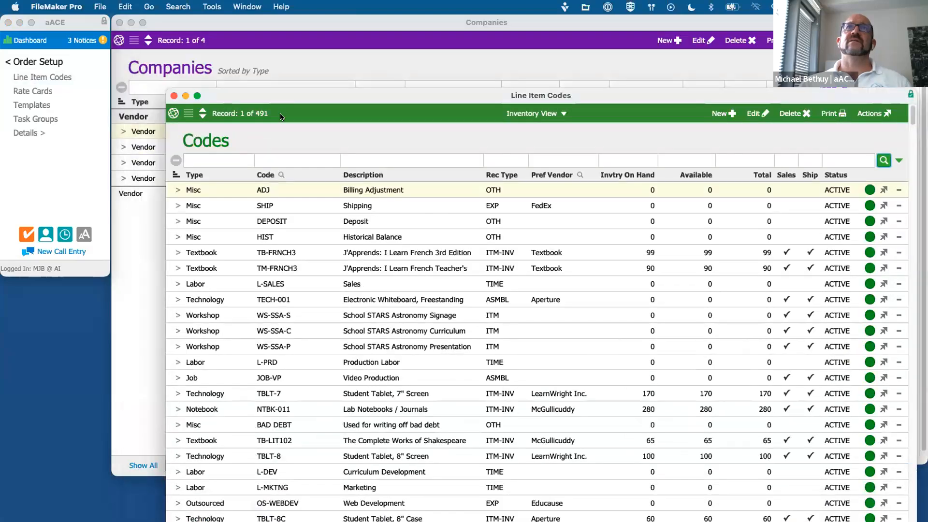
left_click_drag(280, 116, 294, 128)
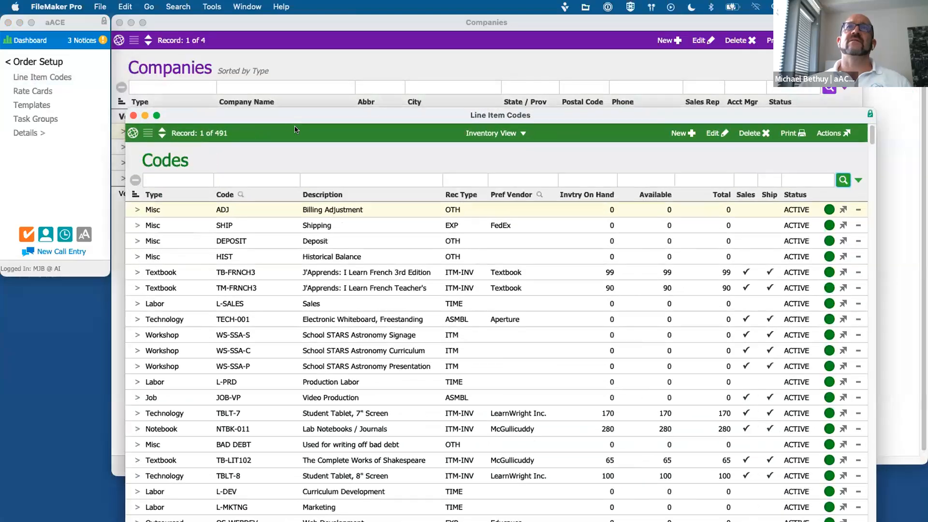
Open the Shipping Log from Order Management, compare its layout with the Companies and Line Item Codes lists, and close it
left_click(57, 170)
left_click(35, 62)
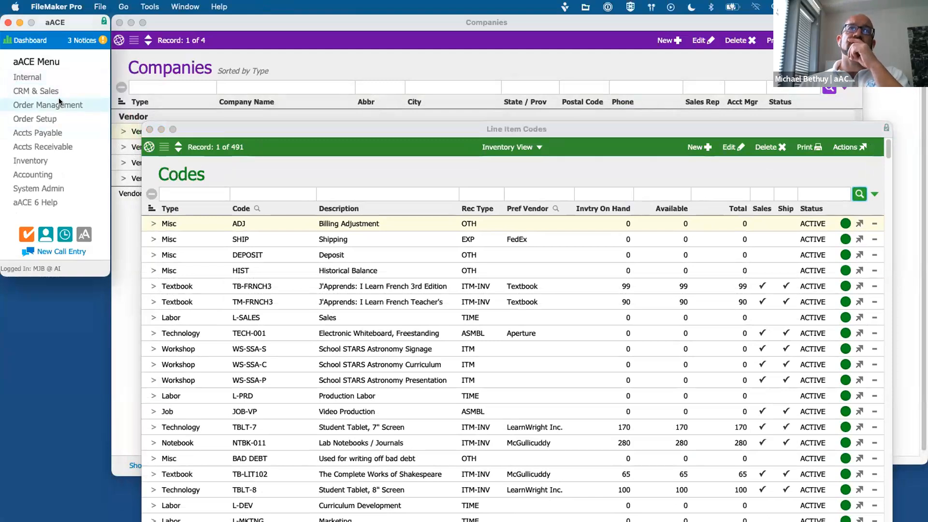
left_click(41, 107)
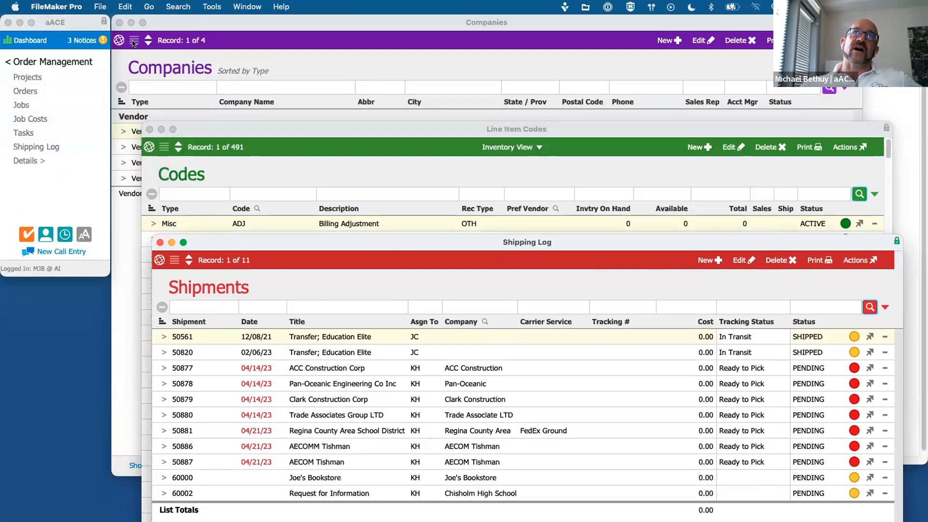
left_click_drag(294, 243, 322, 260)
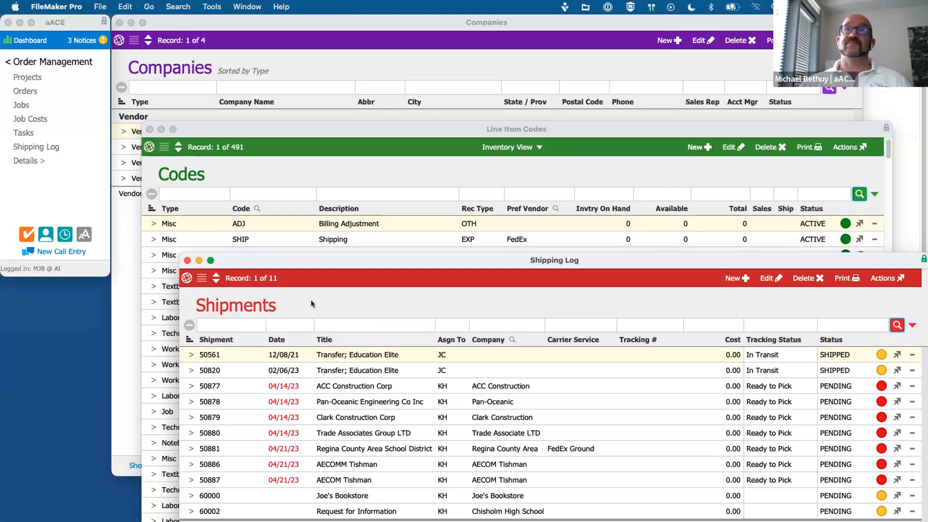
left_click_drag(355, 259, 338, 218)
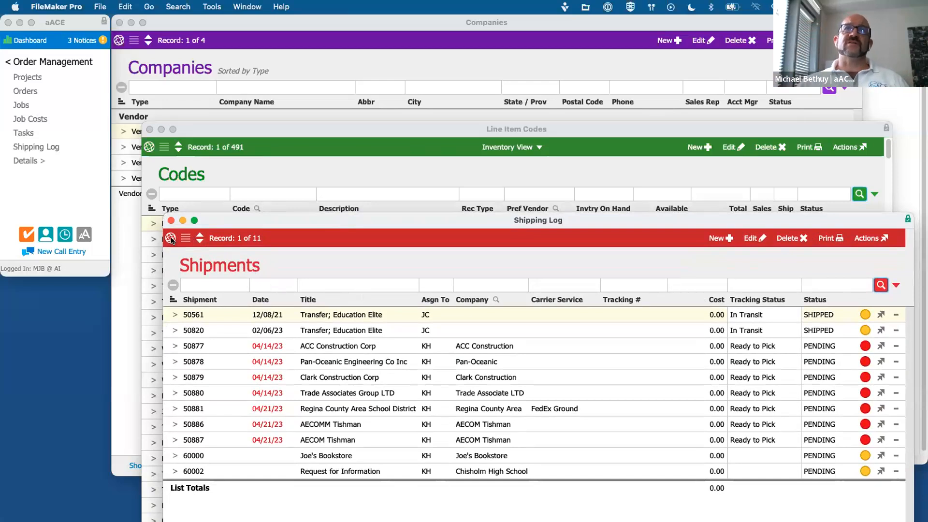
left_click(171, 221)
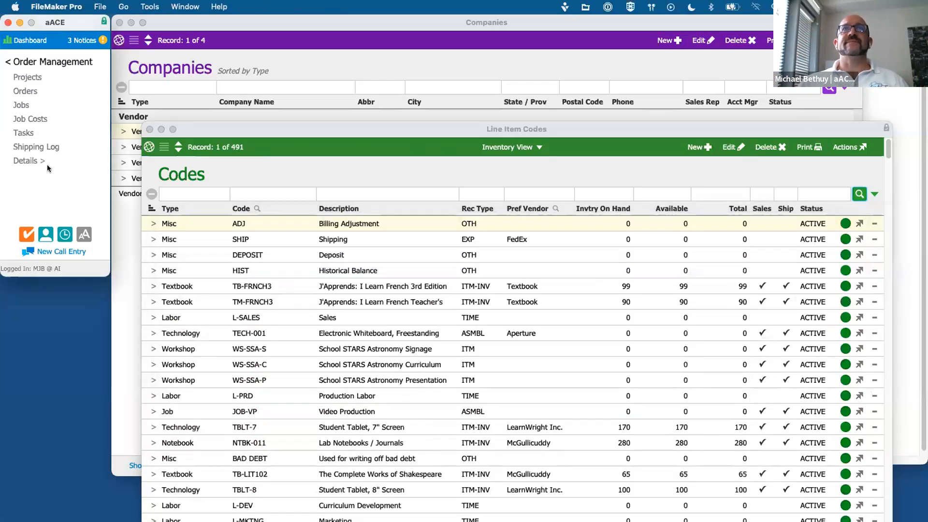
View the Purchase Orders module from the Accts Payable section, and close both the Purchase Orders and Line Item Codes windows
left_click(29, 61)
left_click(49, 132)
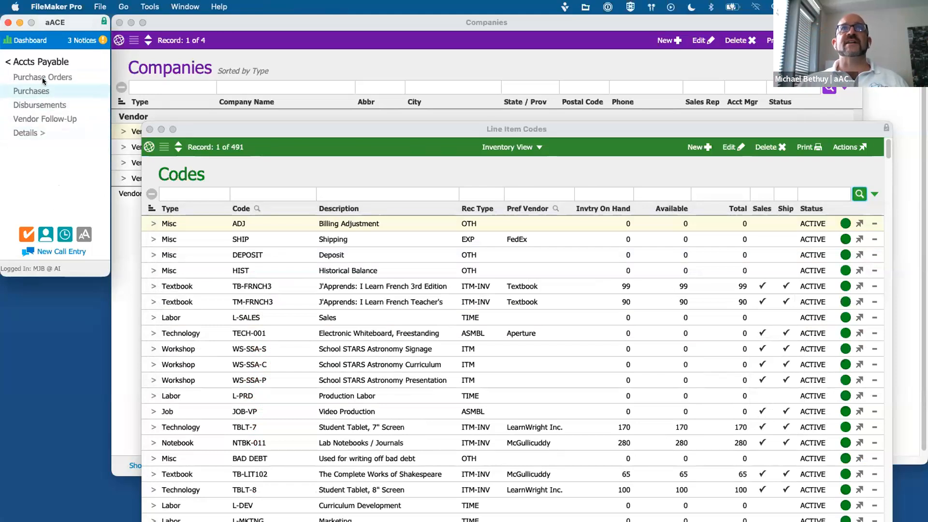
left_click(42, 78)
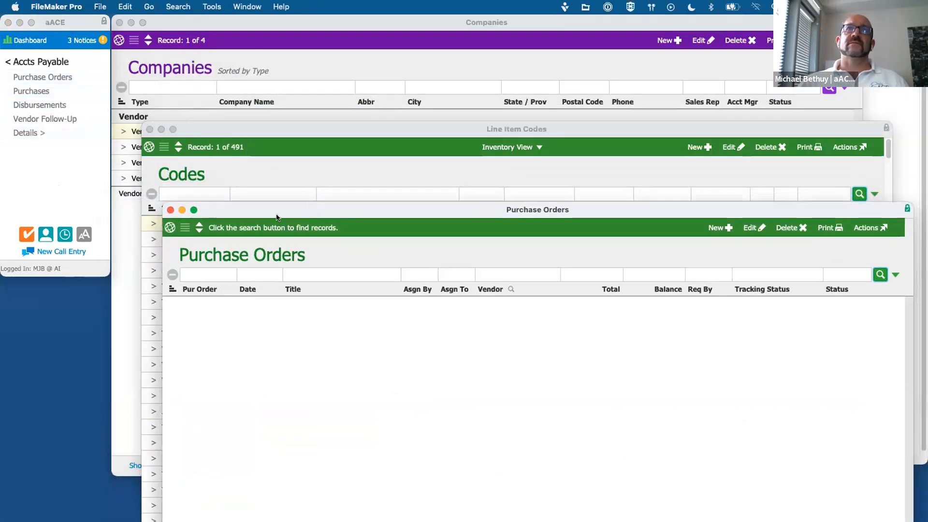
left_click(170, 209)
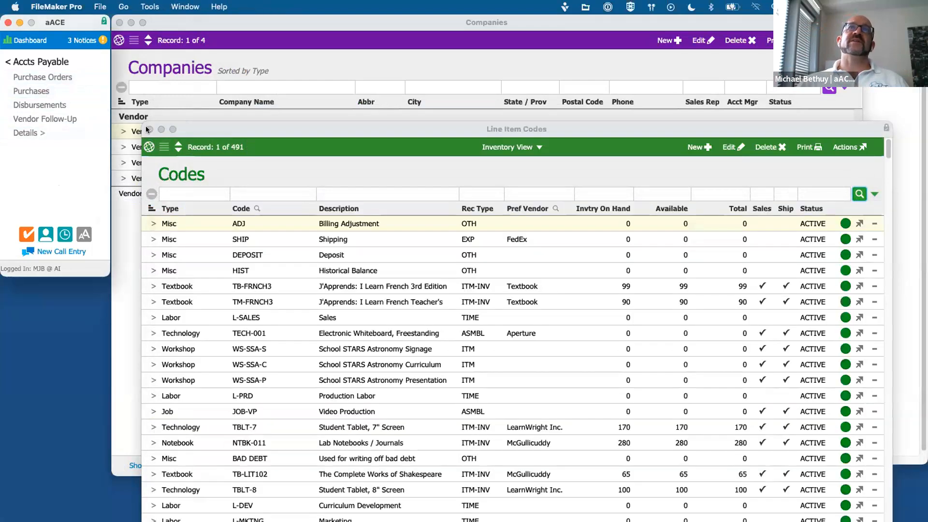
left_click(150, 129)
View the Leads module from CRM & Sales over the Companies list, close it, and return to the main aACE menu
left_click(34, 62)
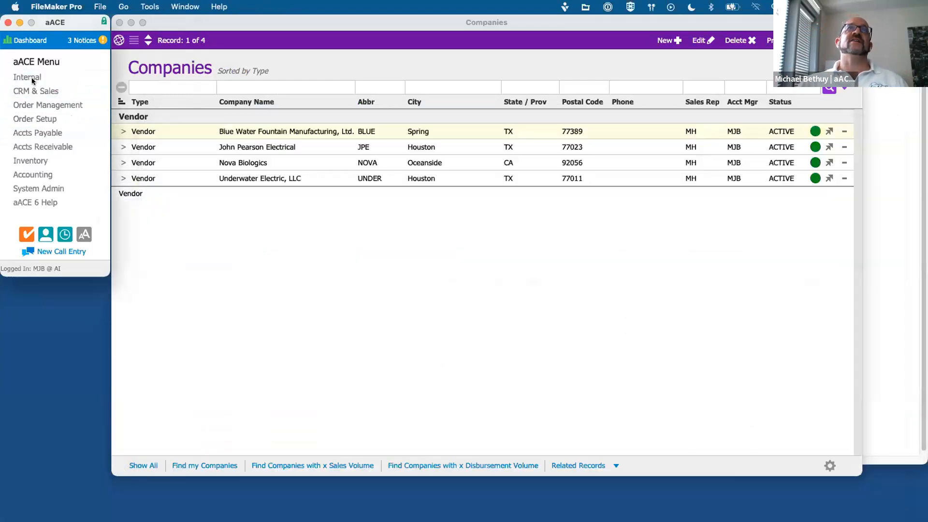
left_click(33, 86)
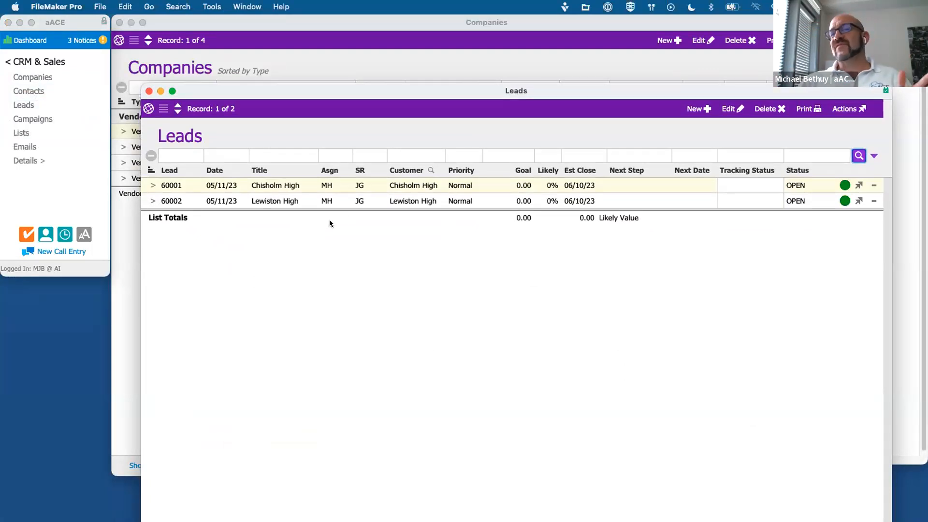
left_click_drag(289, 89, 276, 68)
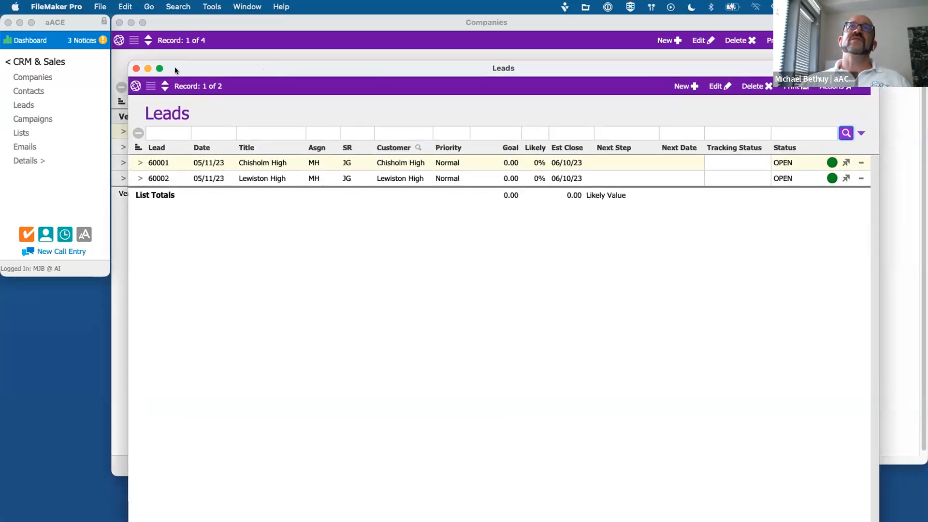
left_click(136, 70)
left_click(72, 62)
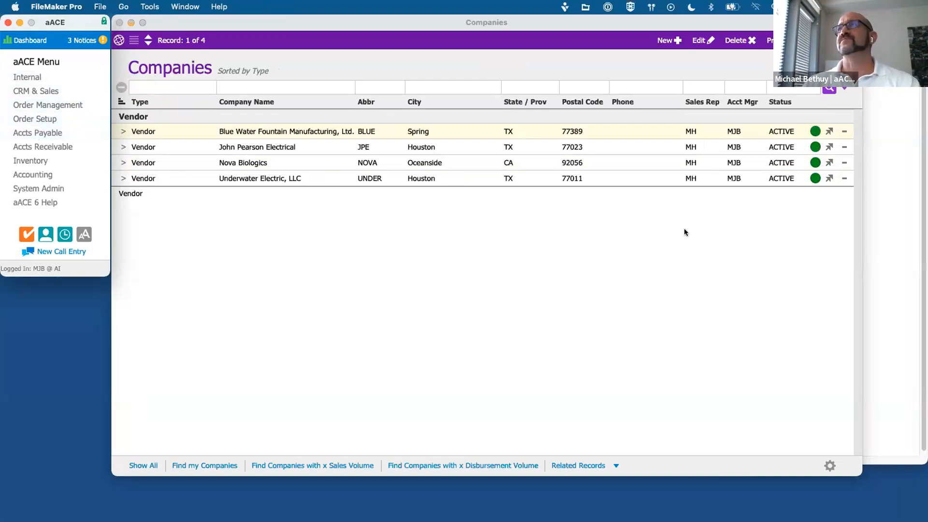
Check the topic outline in TextEdit, and view the Blue Water Fountain Manufacturing company in Detail View before returning to the list
left_click(898, 249)
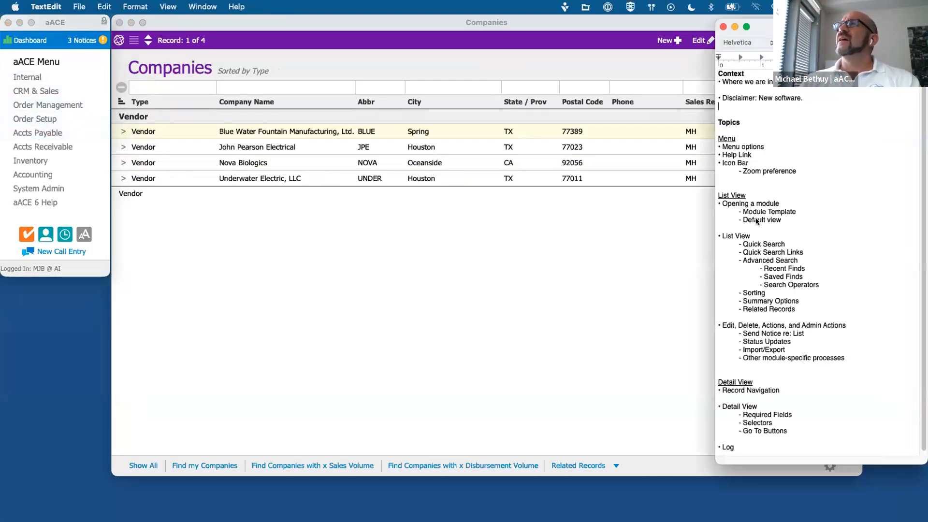
left_click(465, 214)
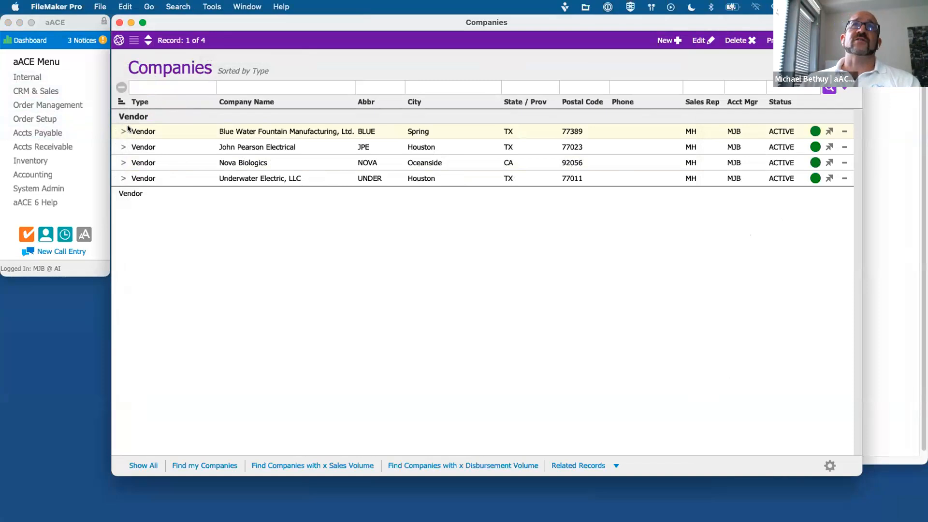
left_click(279, 116)
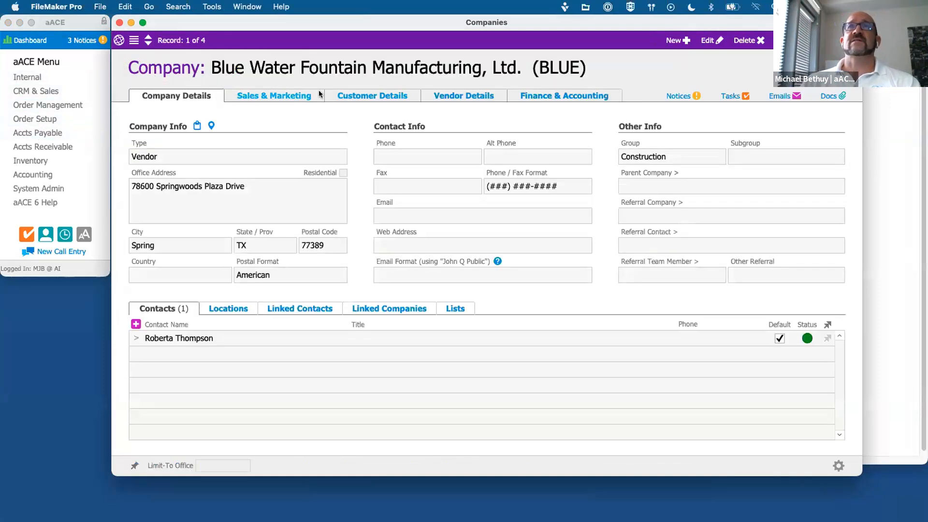
left_click(137, 69)
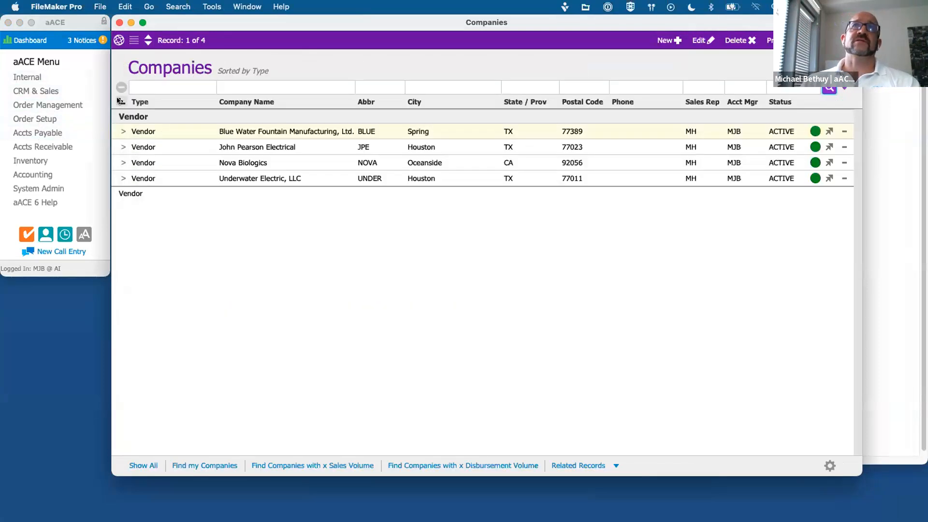
Sort the Companies list by account manager and omit all four vendor records from it
left_click(118, 101)
left_click(146, 189)
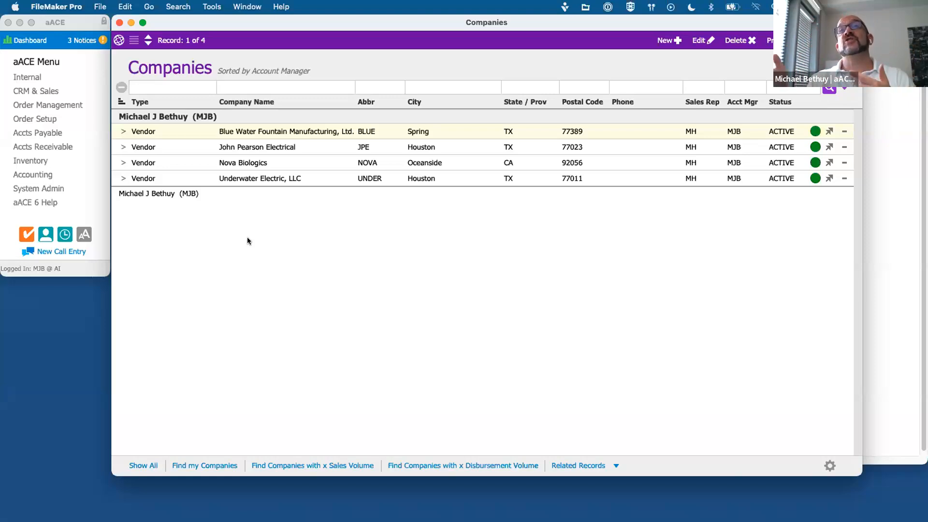
left_click(844, 178)
left_click(844, 163)
left_click(852, 133)
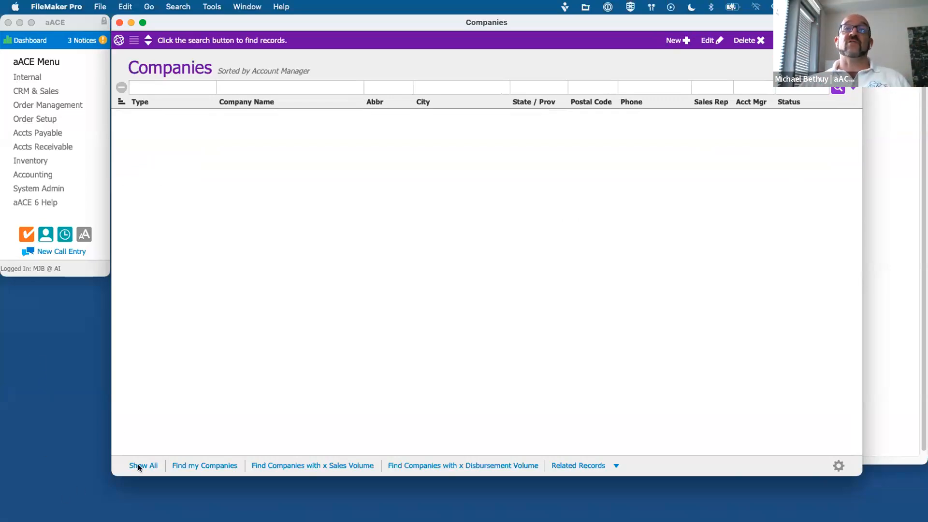
Show all company records and look through the account manager groups
left_click(152, 463)
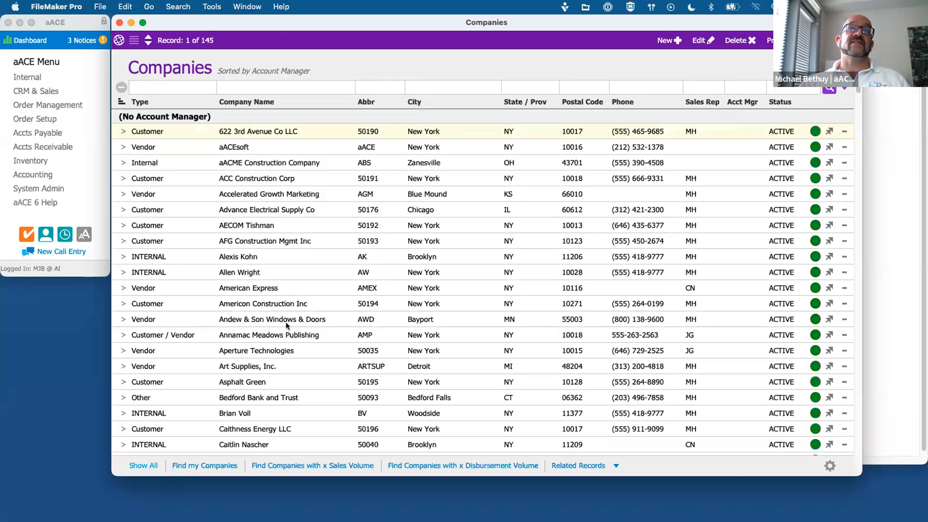
scroll(401, 239, "down", 20)
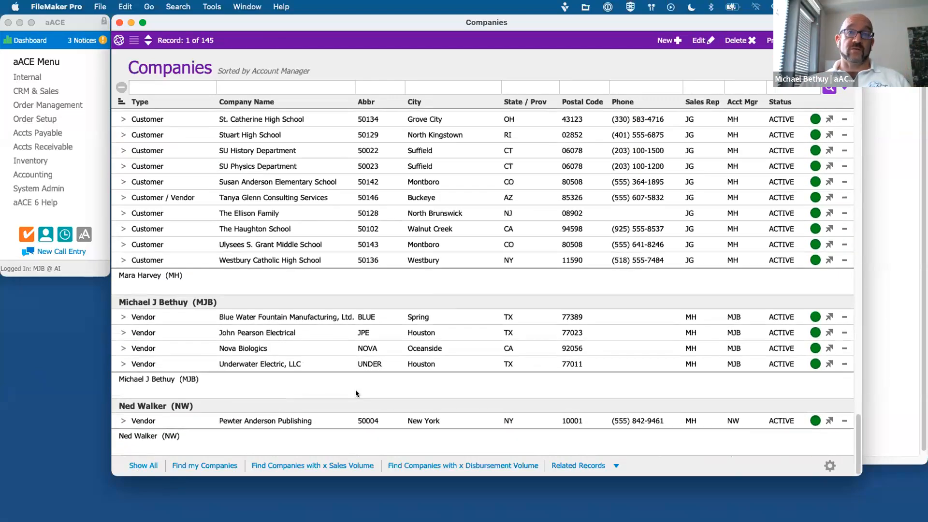
scroll(356, 390, "up", 20)
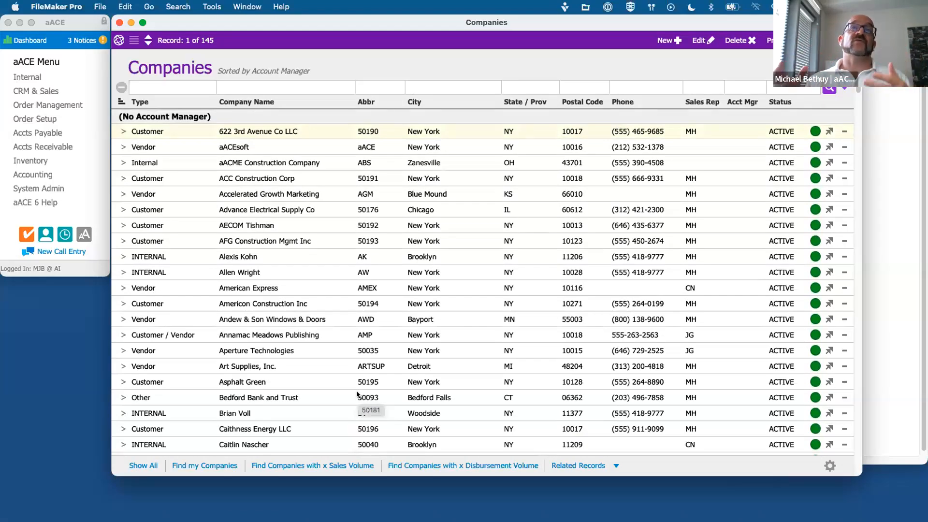
Close Companies, open Line Item Codes from Order Setup to browse its records, and check the topic outline in TextEdit
left_click(119, 23)
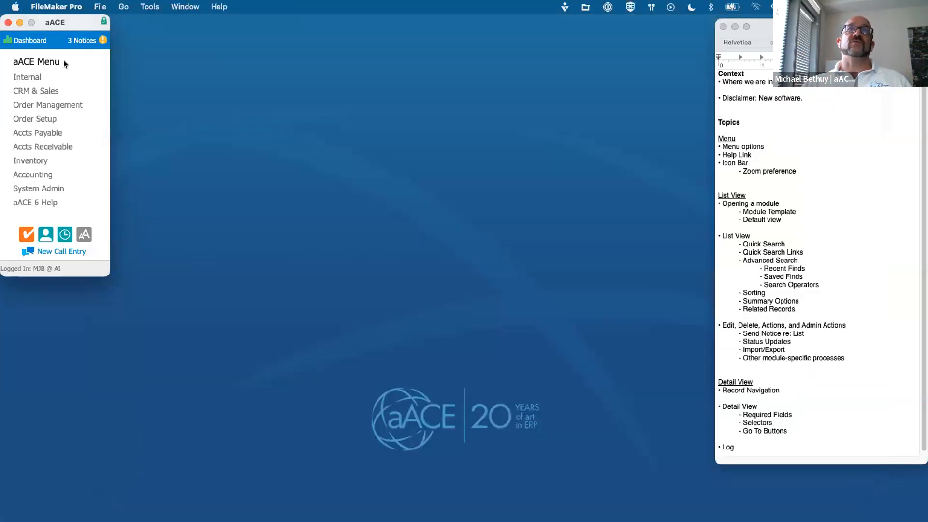
left_click(30, 118)
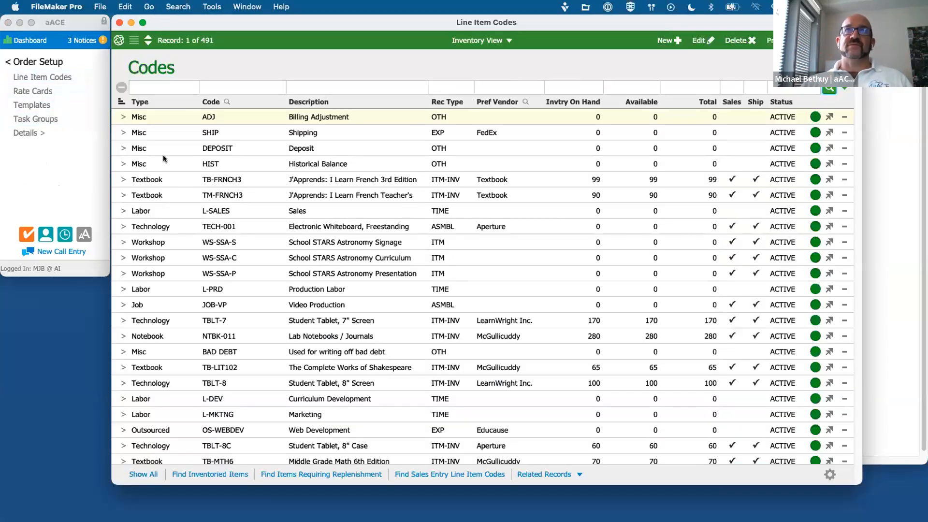
scroll(440, 244, "down", 15)
scroll(439, 247, "down", 20)
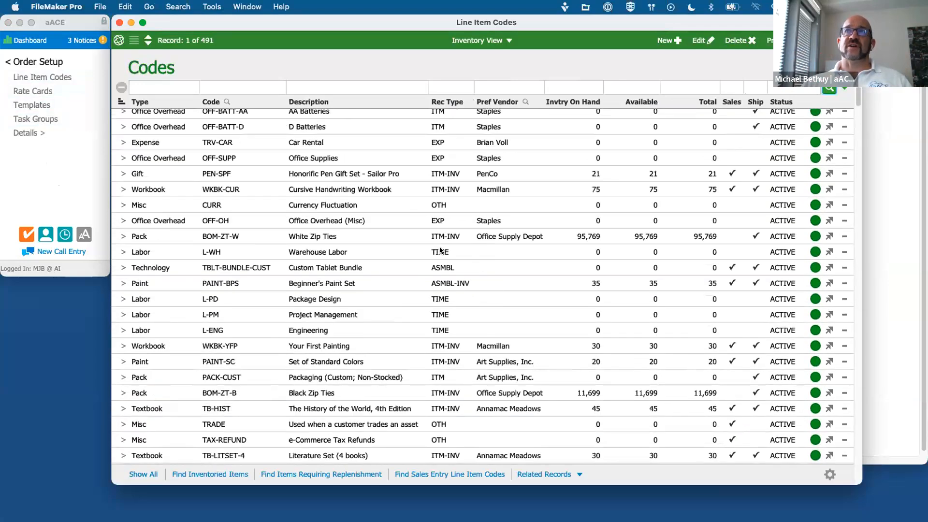
scroll(424, 266, "down", 2)
scroll(424, 266, "up", 10)
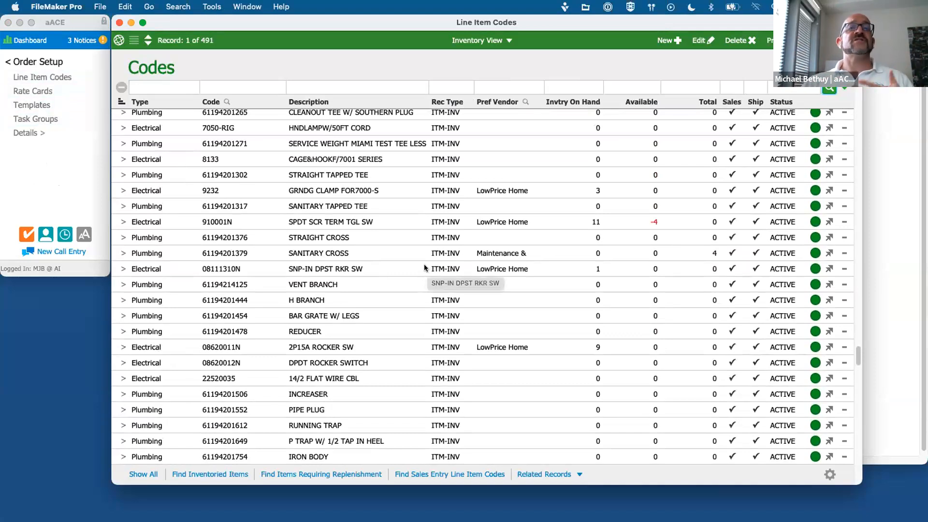
left_click(886, 283)
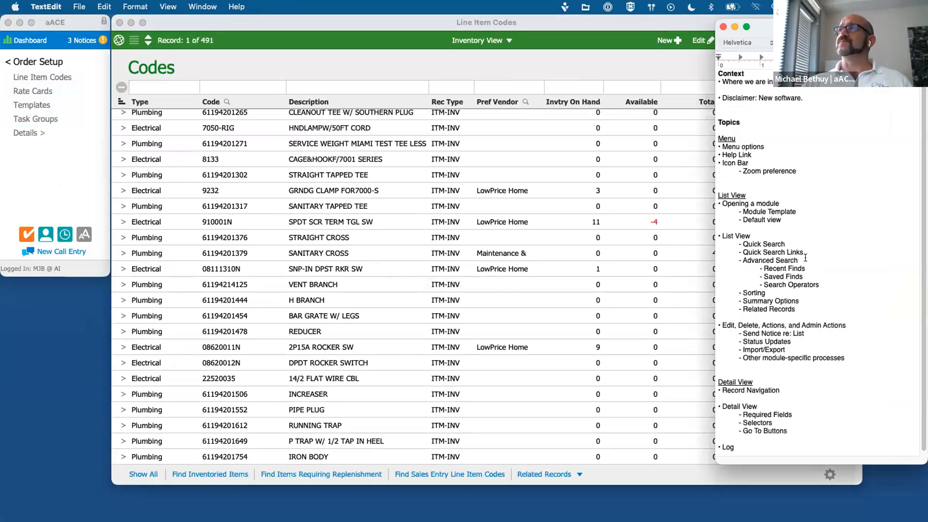
Select Quick Search in the TextEdit outline, search line item codes for preferred vendor "lowprice" and sort them by preferred vendor
triple_click(752, 243)
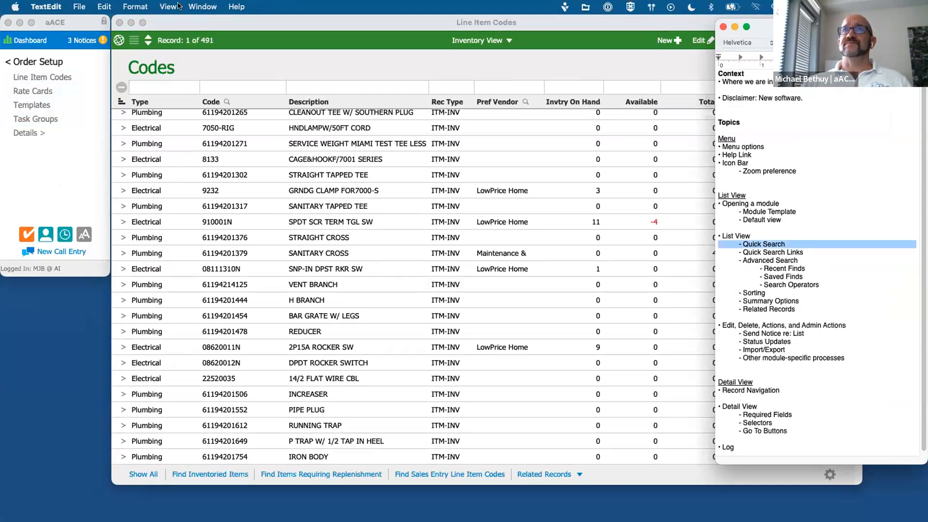
left_click(173, 89)
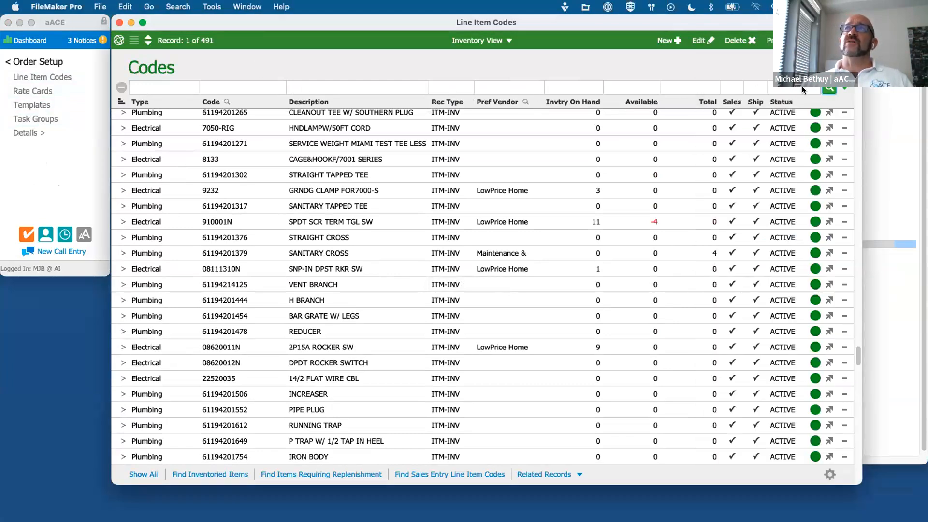
left_click(490, 88)
type("low")
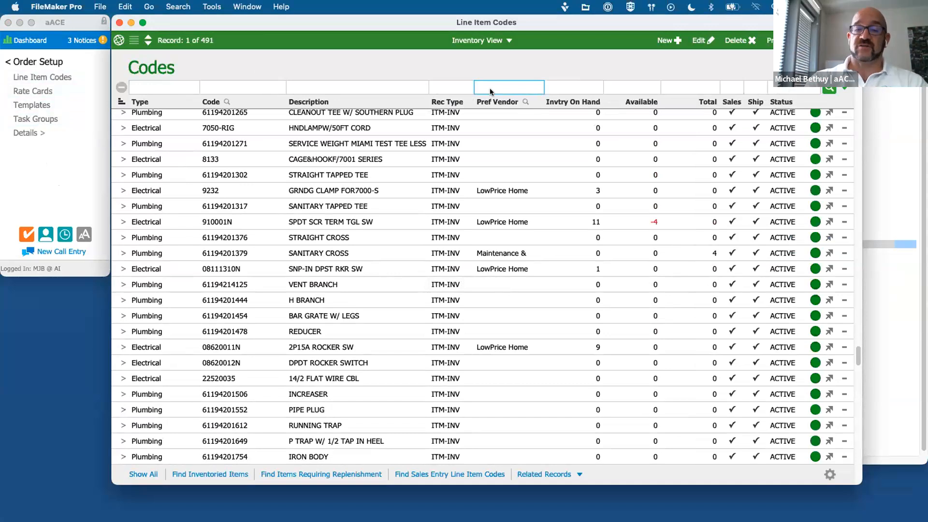
type("price")
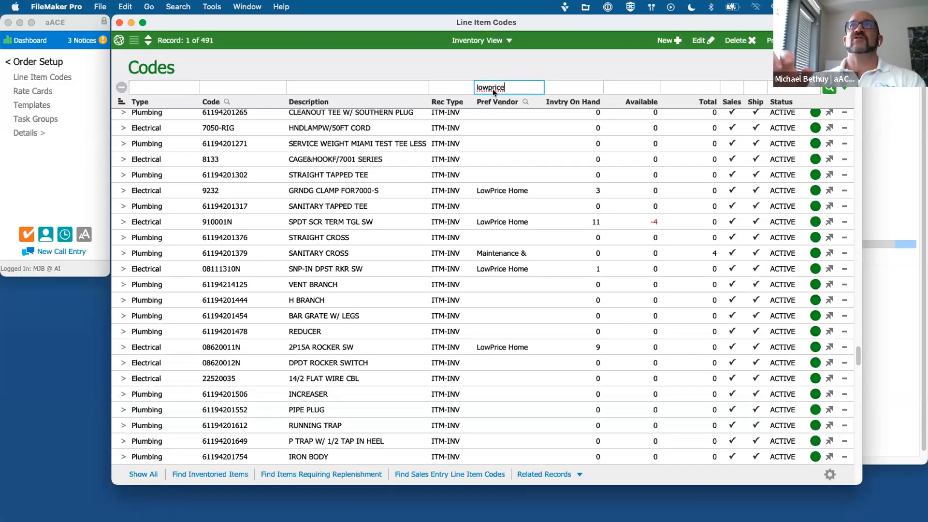
key("Return")
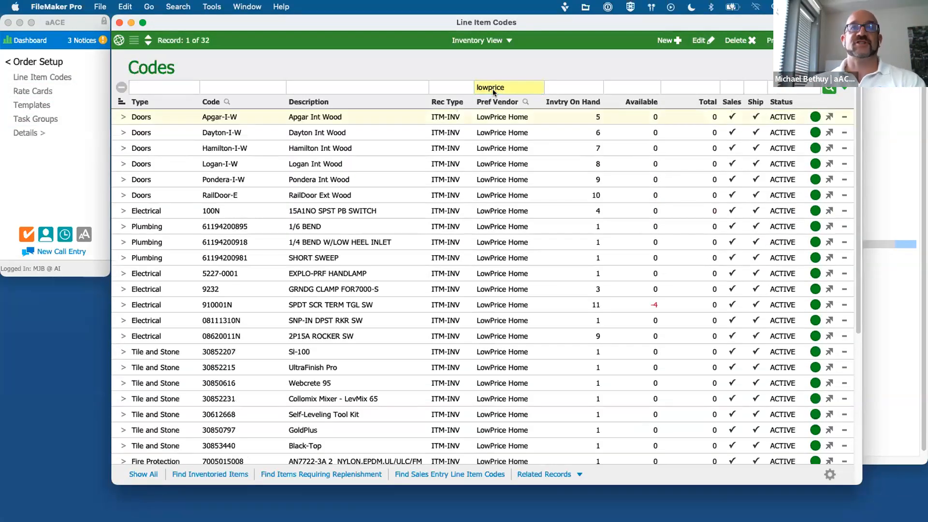
scroll(467, 209, "down", 5)
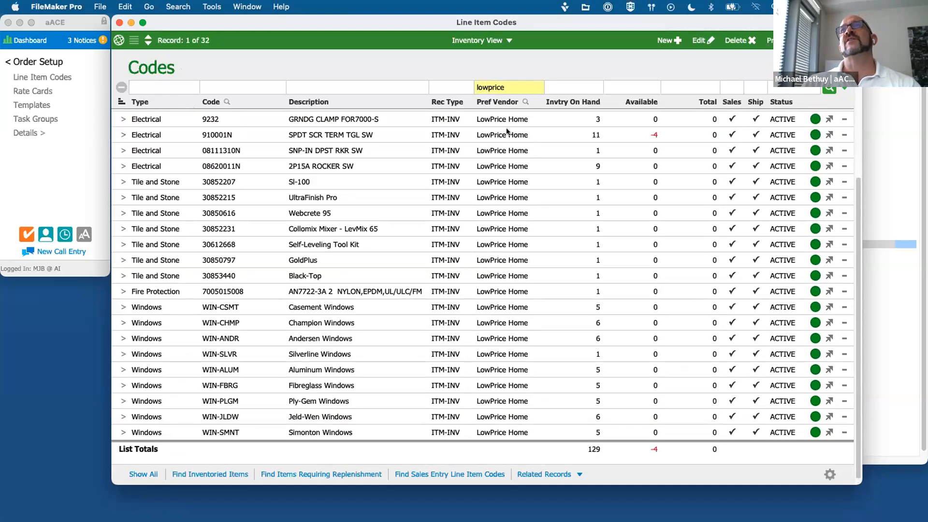
left_click(497, 102)
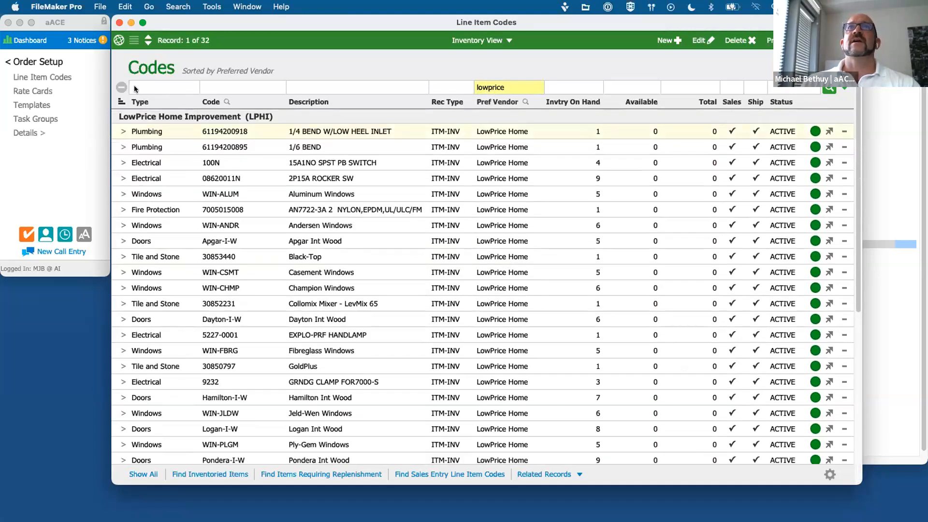
Clear the vendor criterion, search line item codes for the Plumbing type and look through the vendor groups
left_click(121, 87)
left_click(150, 82)
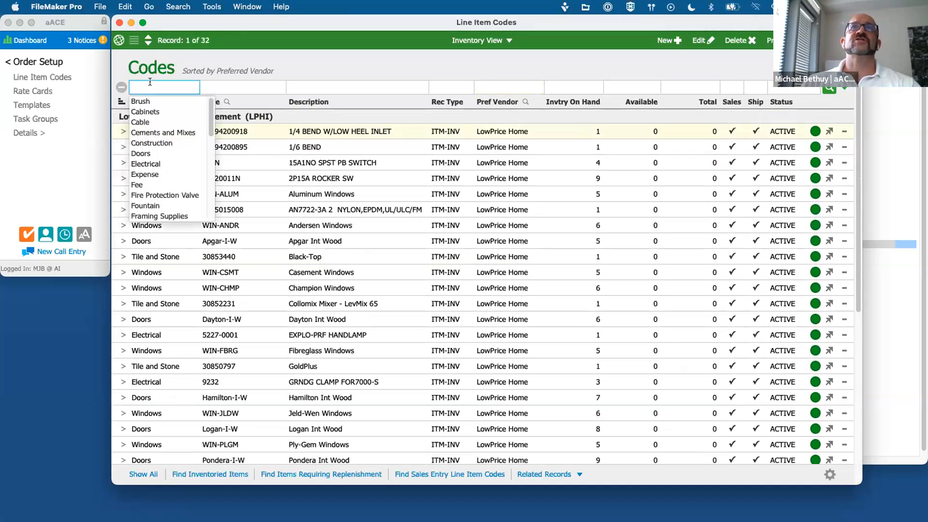
type("Plumbing")
key("Return")
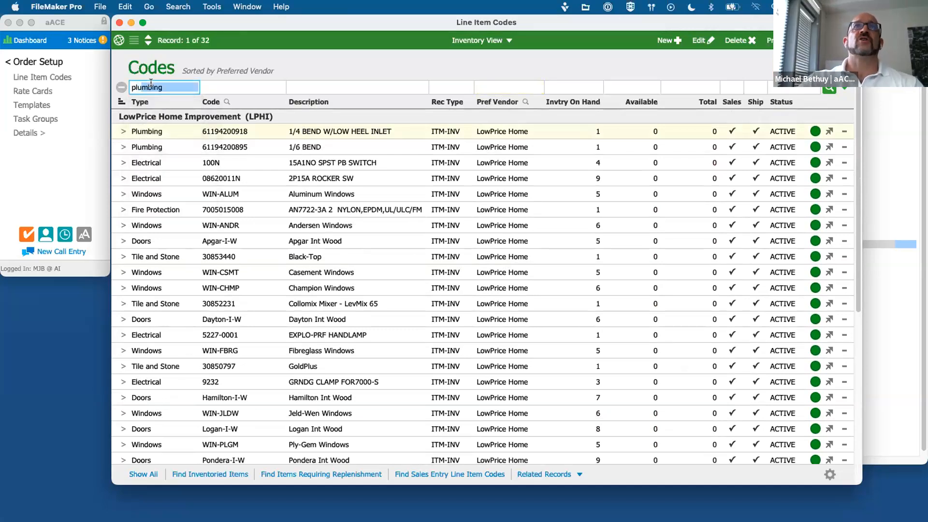
scroll(419, 219, "down", 10)
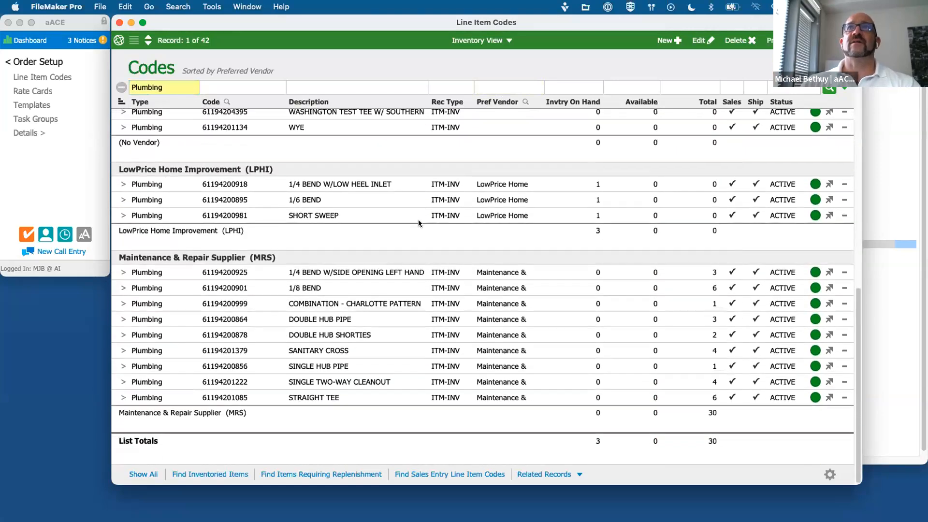
scroll(476, 144, "up", 10)
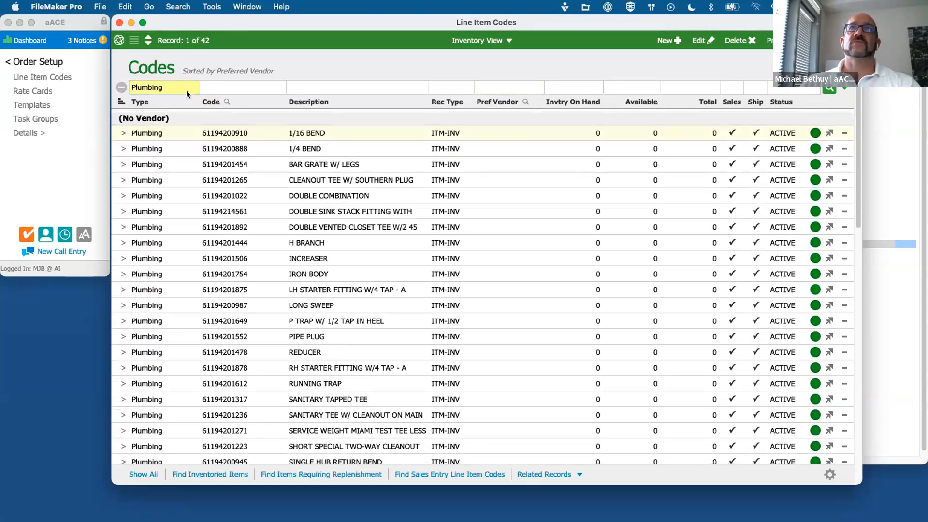
Clear the Plumbing criterion, and run the quick searches for inventoried items and for sales entry line item codes
left_click(880, 228)
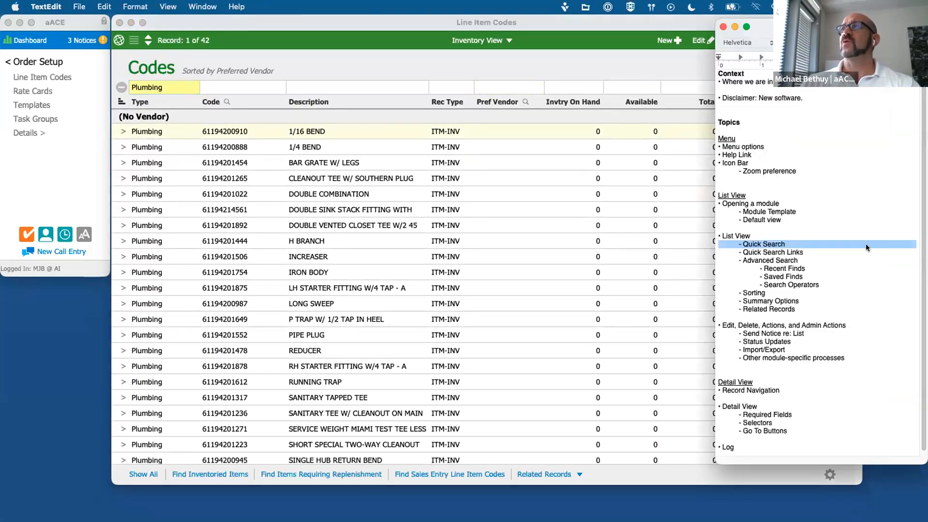
left_click(116, 87)
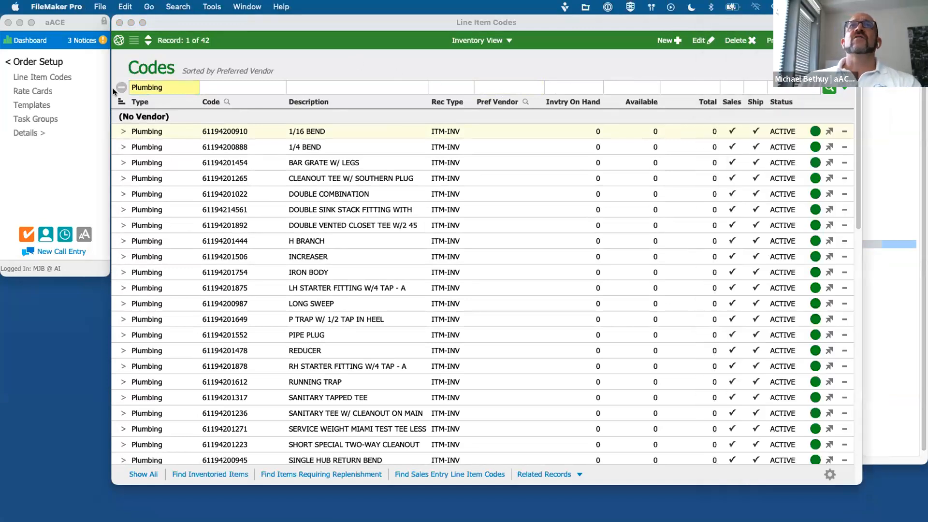
left_click(119, 87)
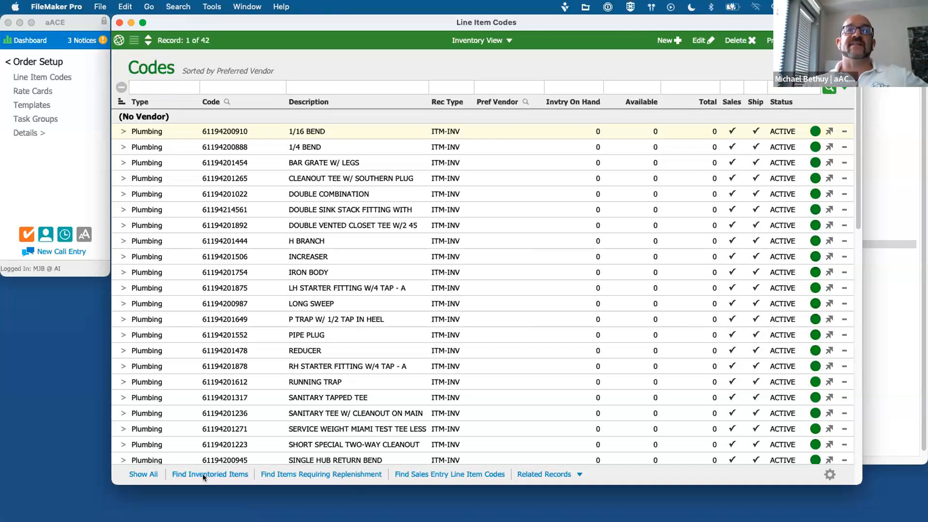
left_click(186, 475)
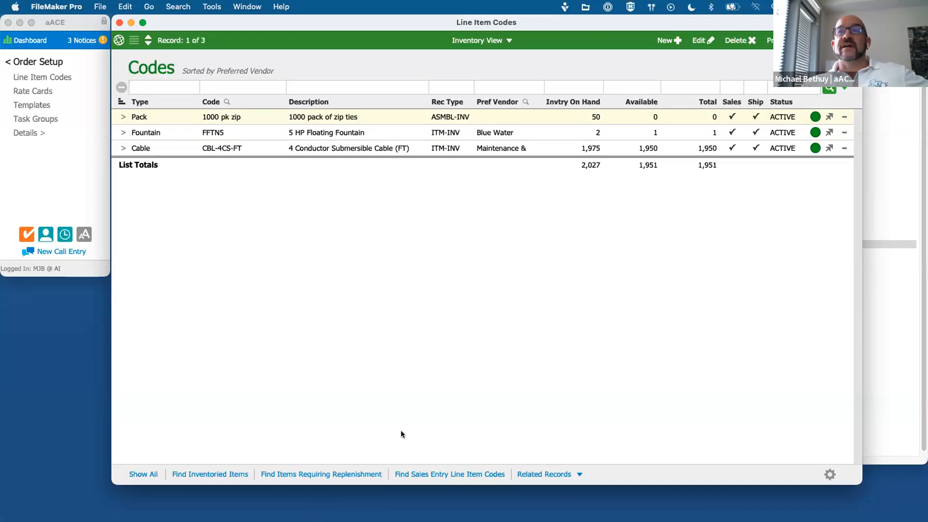
left_click(459, 474)
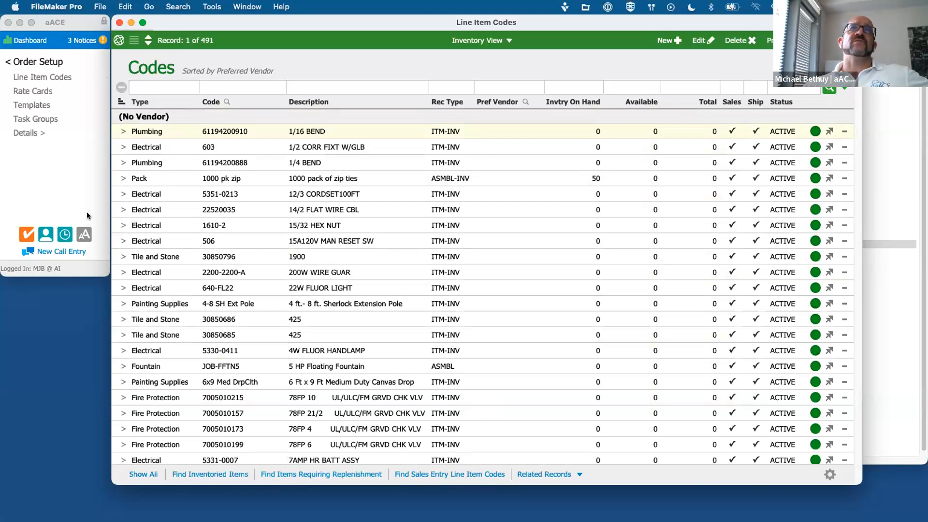
Return to the main aACE menu and open the Invoices module from Accts Receivable
left_click(33, 56)
left_click(32, 58)
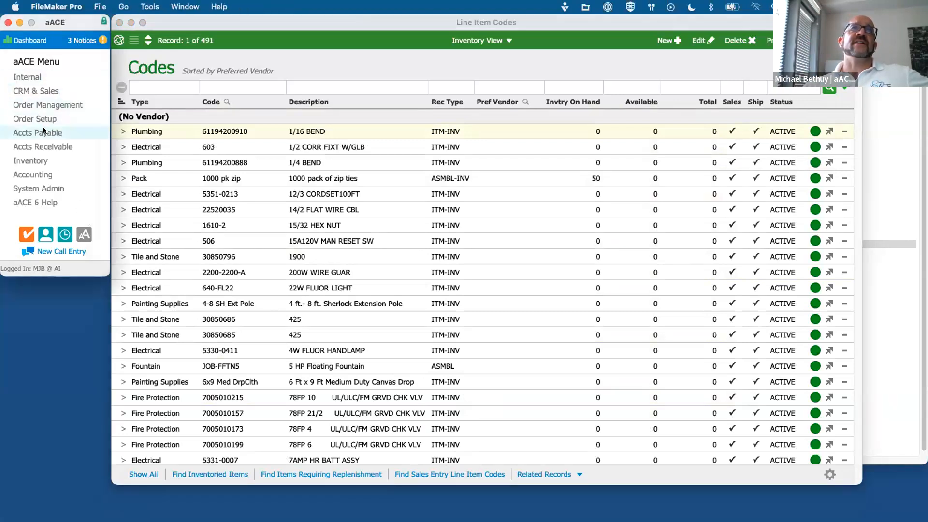
left_click(40, 142)
left_click(39, 94)
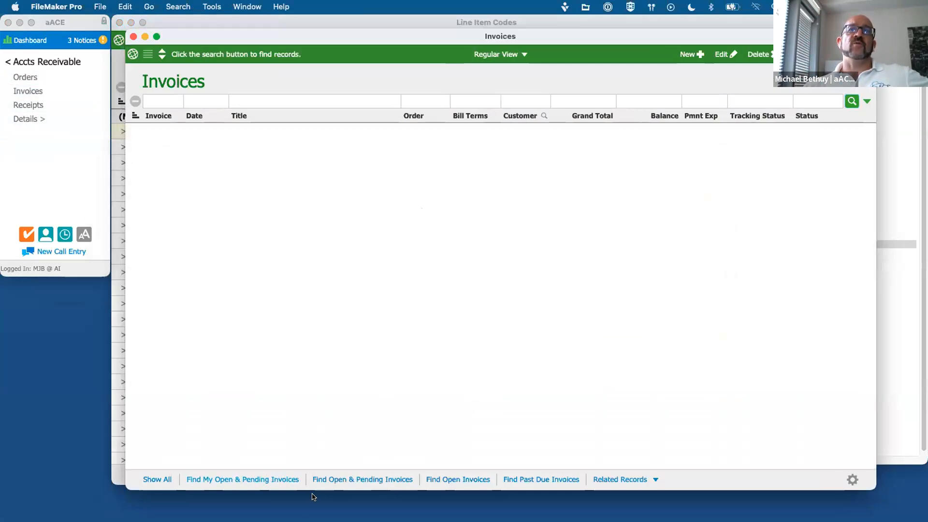
Find open and pending invoices, only open invoices, and past due invoices in turn, and close Invoices
left_click(349, 478)
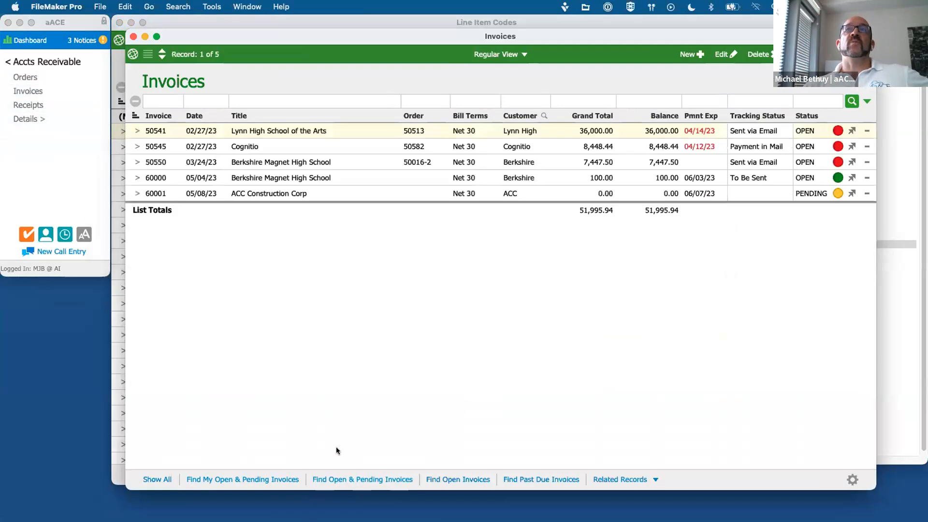
left_click(451, 477)
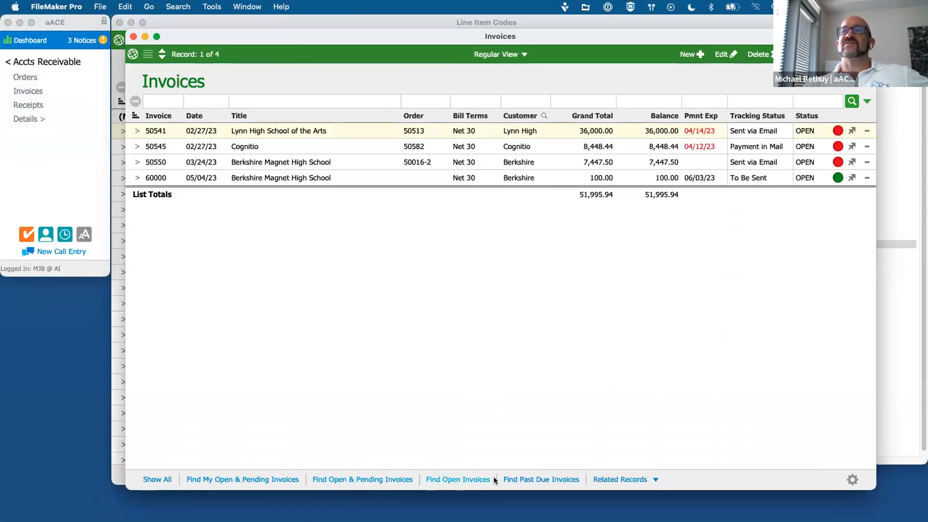
left_click(541, 478)
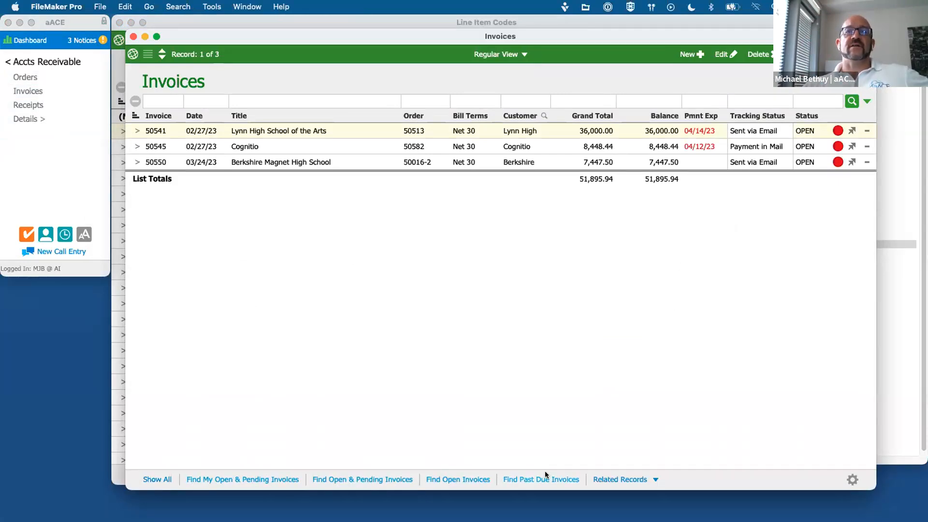
left_click(134, 37)
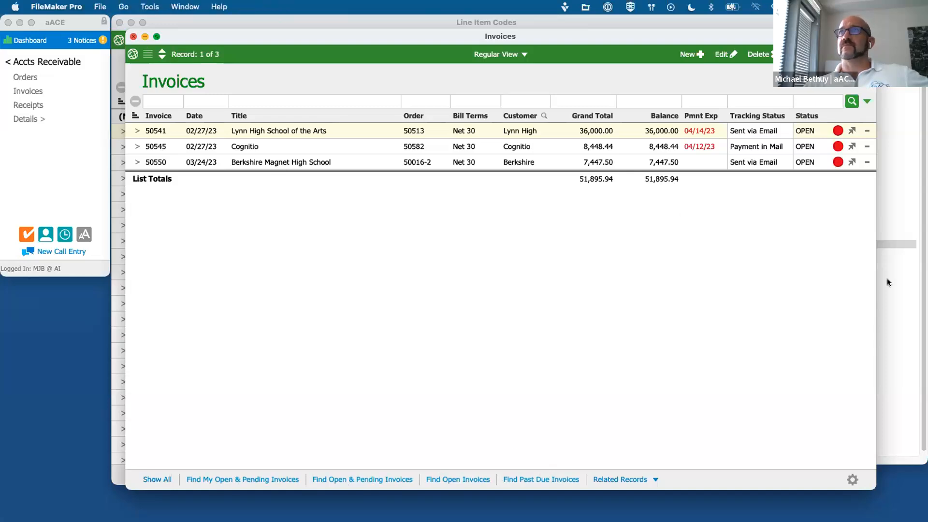
Switch to TextEdit to select the Advanced Search line in the topic outline, and return to Line Item Codes
left_click(895, 280)
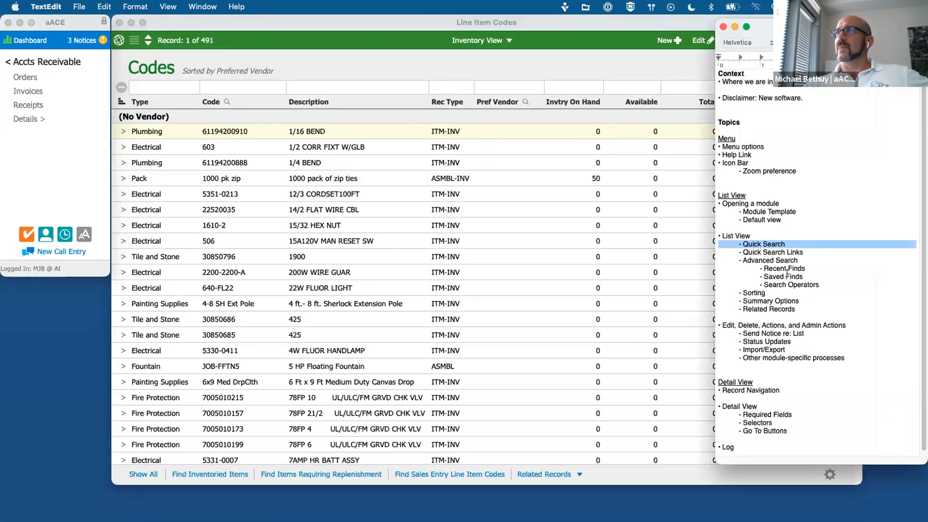
triple_click(764, 260)
left_click(411, 80)
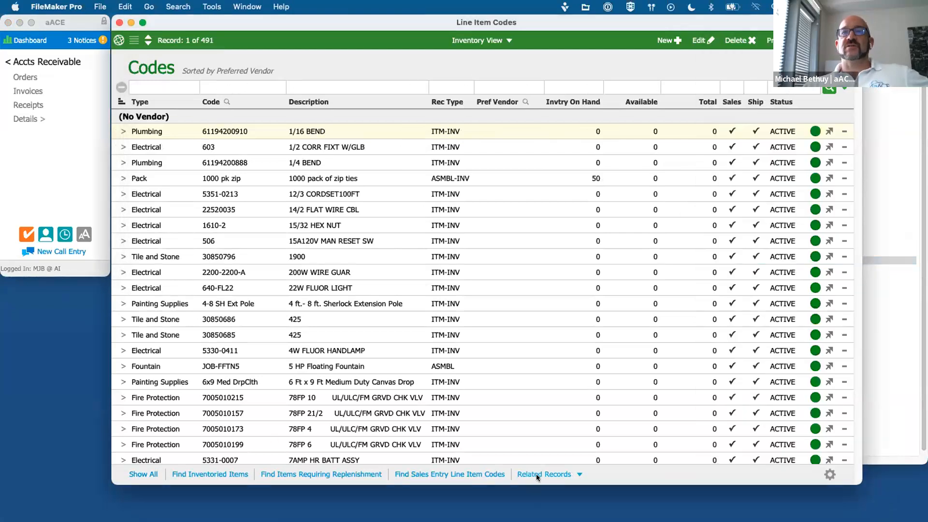
Close Line Item Codes and open the Companies module from CRM & Sales
left_click(119, 22)
left_click(29, 61)
left_click(45, 91)
left_click(50, 79)
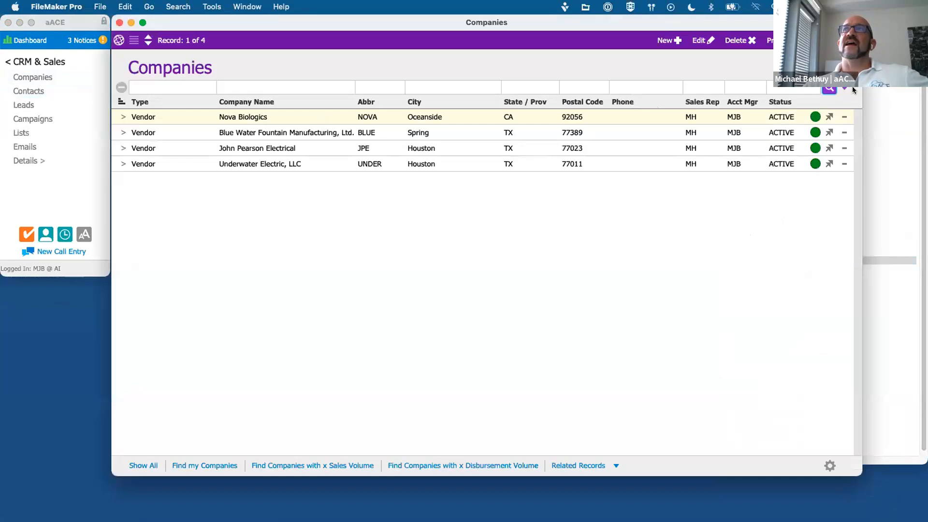
Review the search options and the related records choices offered for the Companies list
left_click(846, 88)
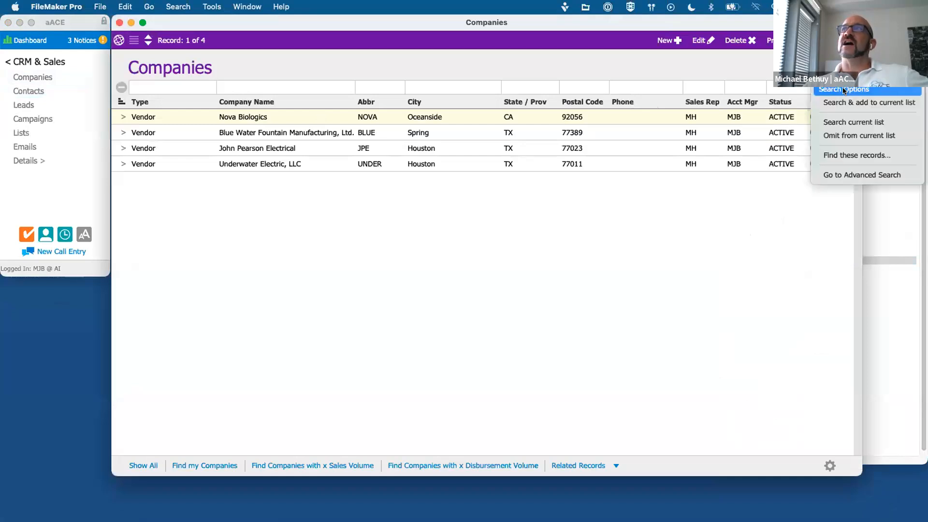
left_click(759, 205)
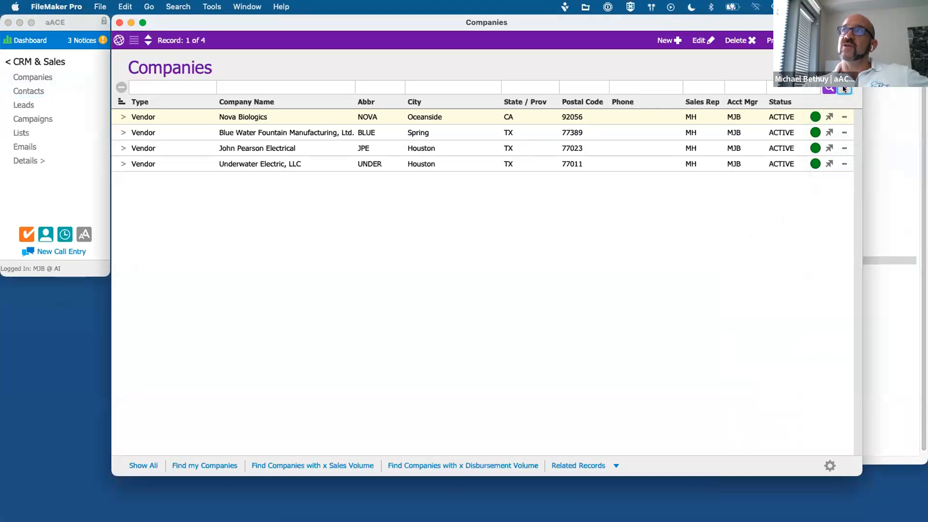
left_click(843, 89)
left_click(746, 283)
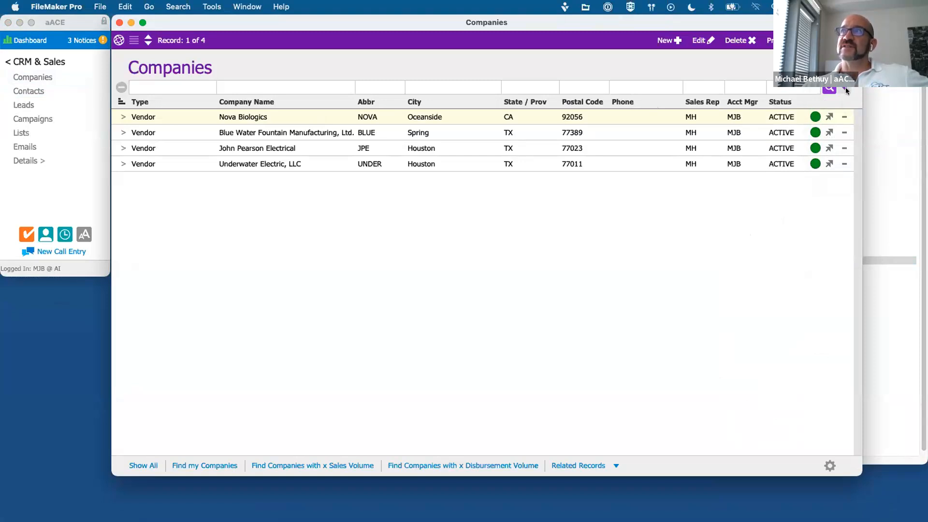
left_click(614, 464)
left_click(757, 301)
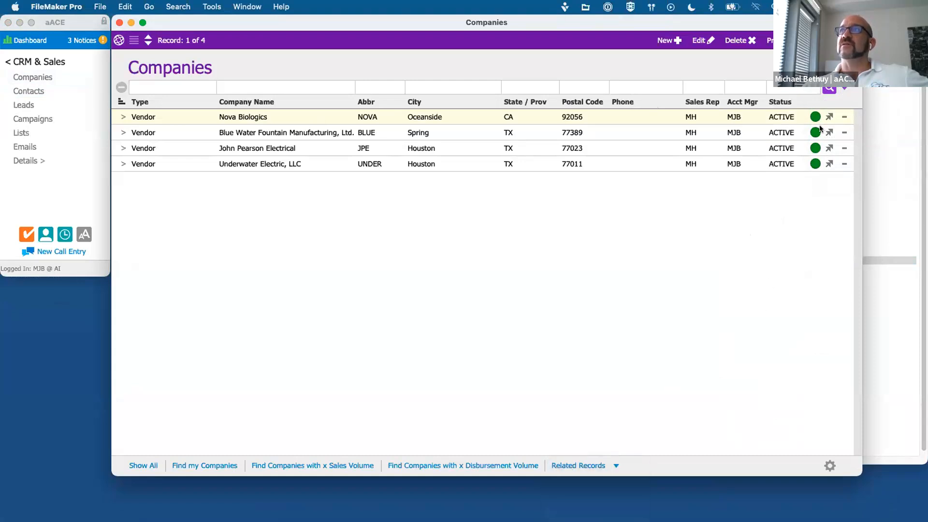
Go to Advanced Search for Companies and look through its search fields, from company info down to linked contacts
left_click(844, 88)
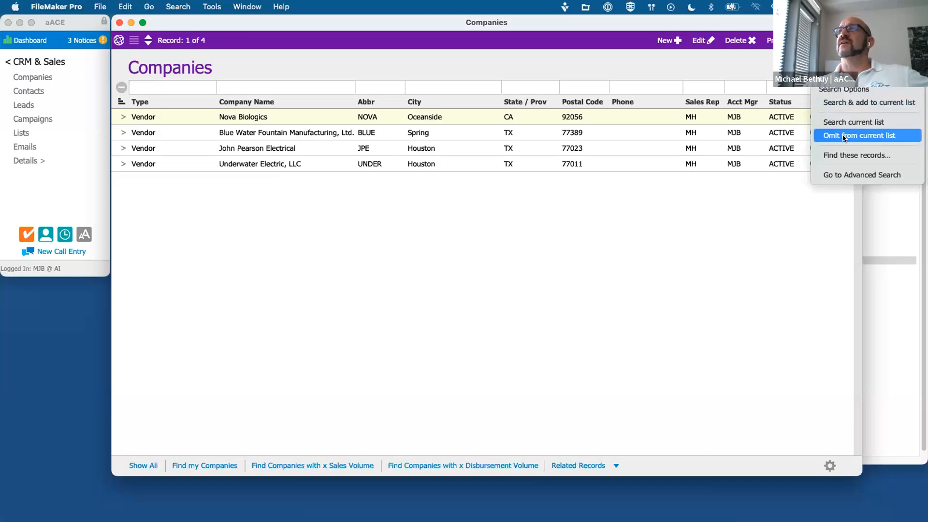
left_click(846, 175)
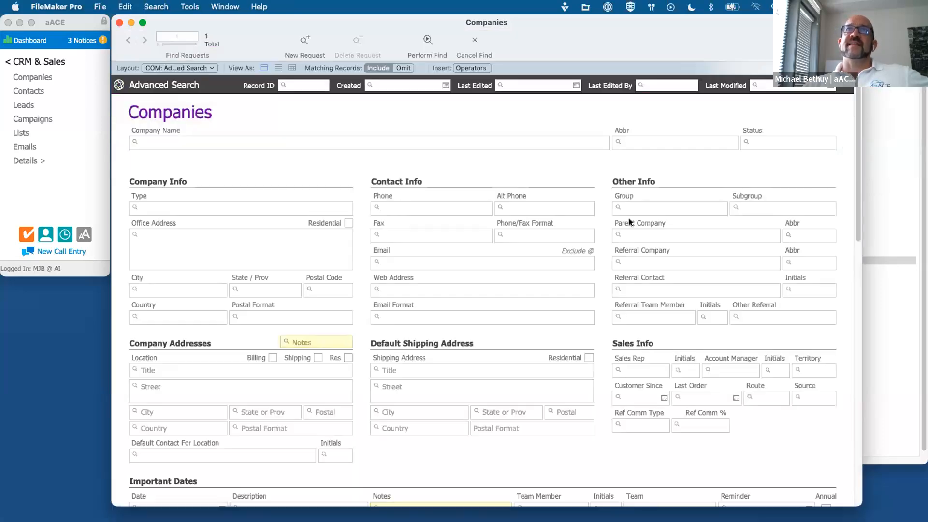
scroll(644, 328, "down", 5)
scroll(645, 332, "down", 10)
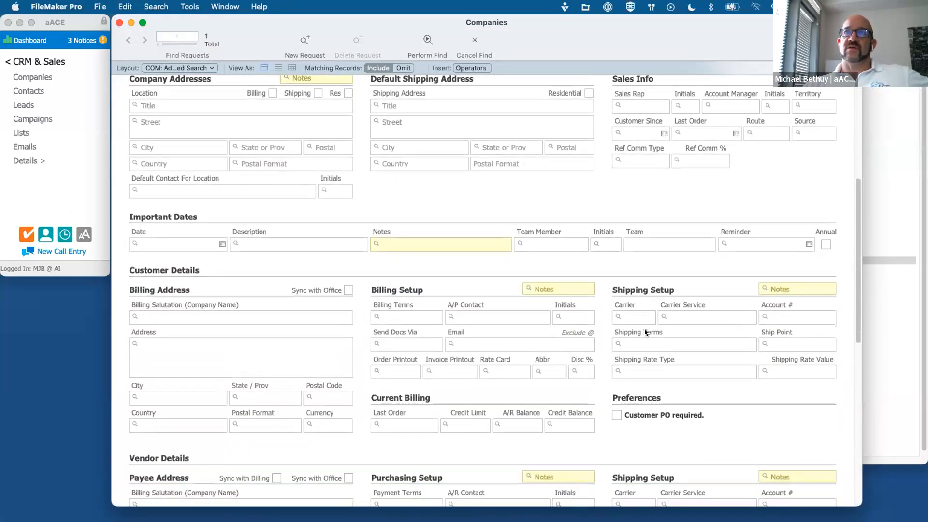
scroll(644, 332, "down", 8)
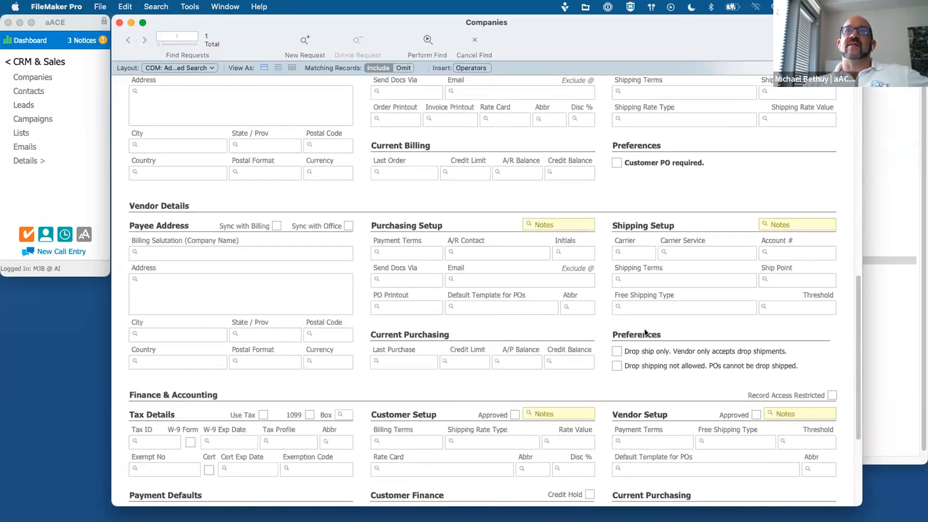
scroll(643, 331, "down", 3)
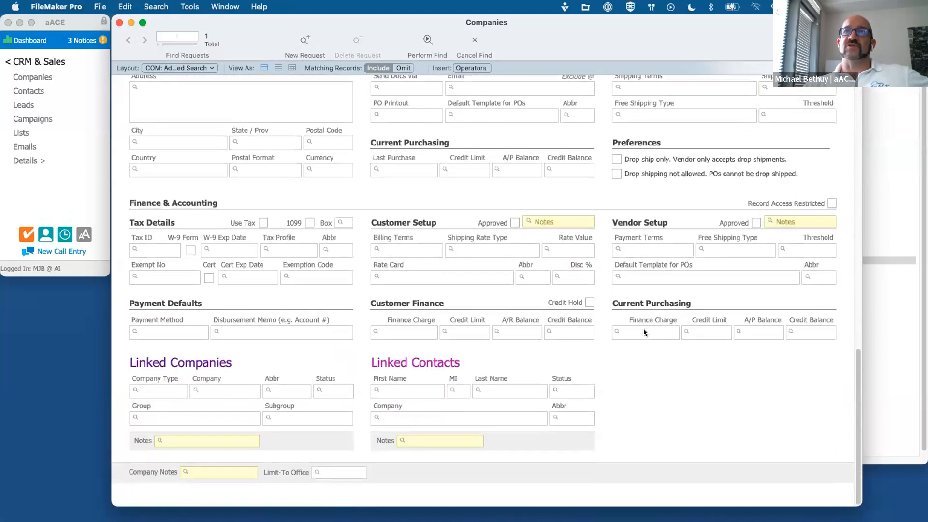
scroll(643, 331, "up", 20)
scroll(643, 332, "up", 4)
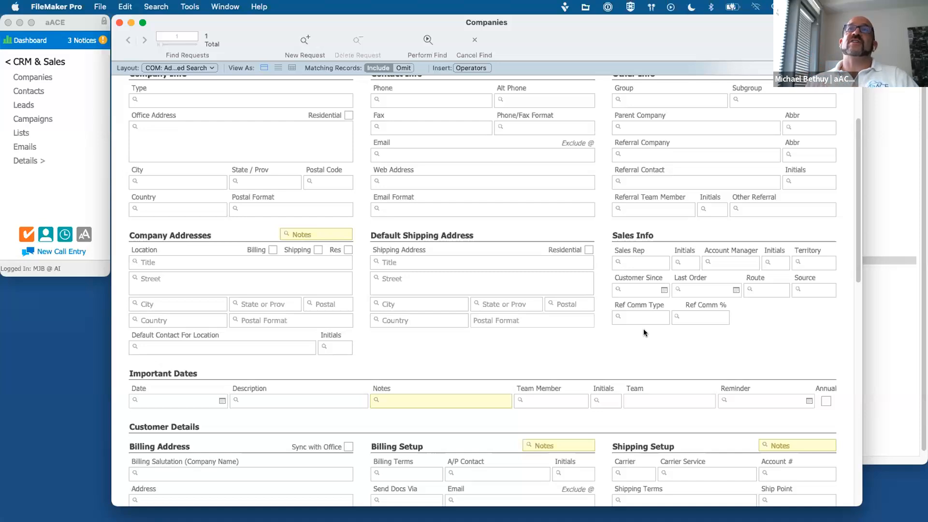
Look through the Companies Advanced Search fields, from shipping address and sales info down to customer and vendor details
left_click(394, 305)
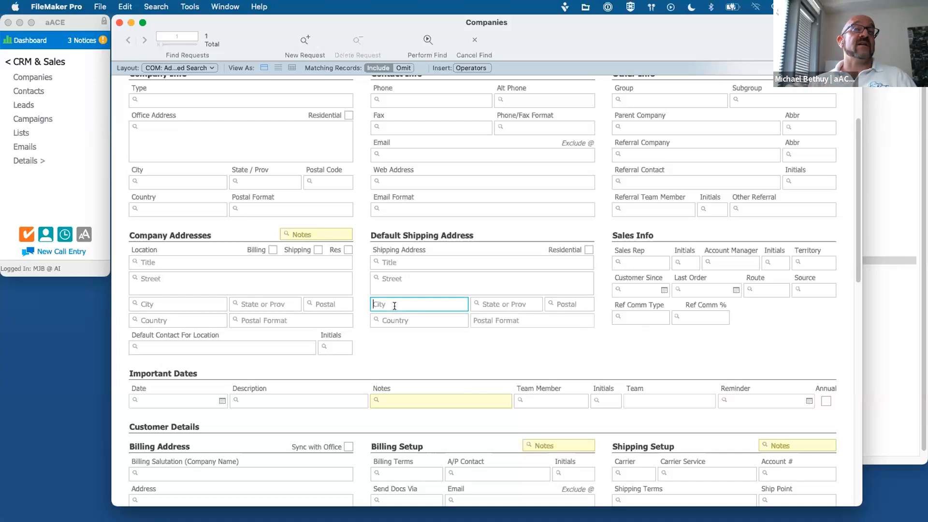
left_click(450, 357)
scroll(512, 354, "up", 5)
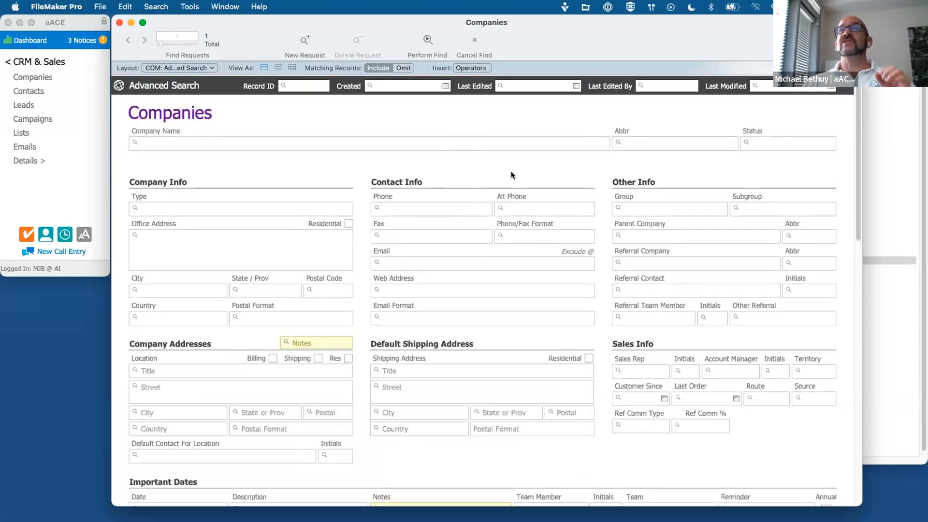
scroll(487, 305, "down", 5)
scroll(544, 324, "down", 5)
scroll(543, 325, "up", 8)
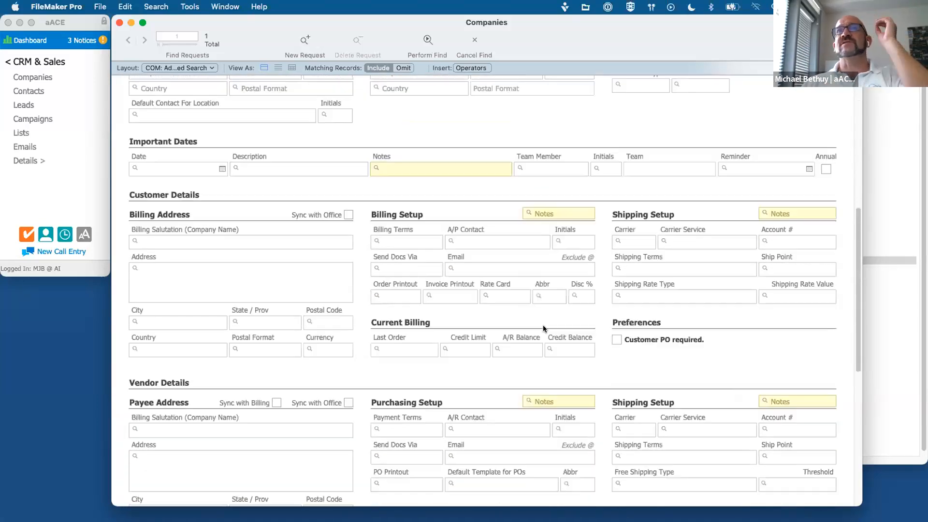
Find companies with the type Customer and the state OH, and sort the resulting list by State / Prov
left_click(185, 209)
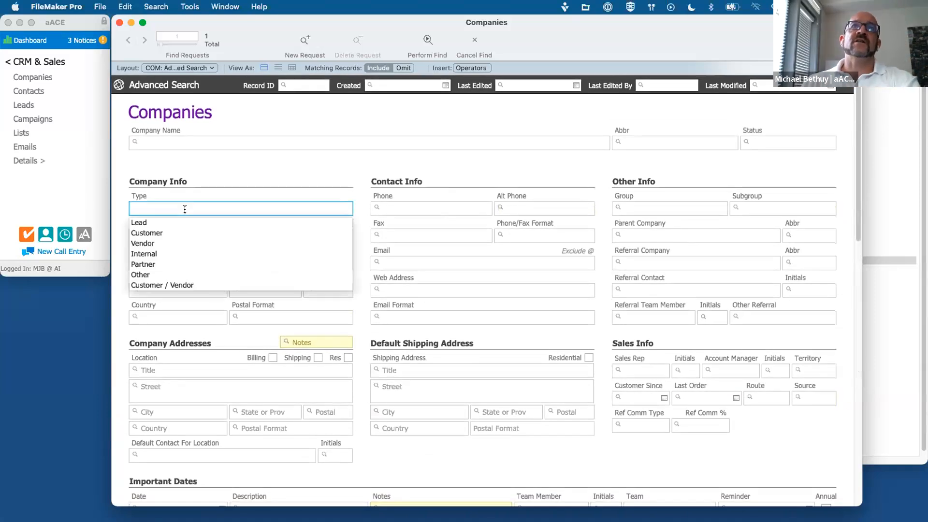
left_click(166, 233)
left_click(249, 239)
left_click(256, 291)
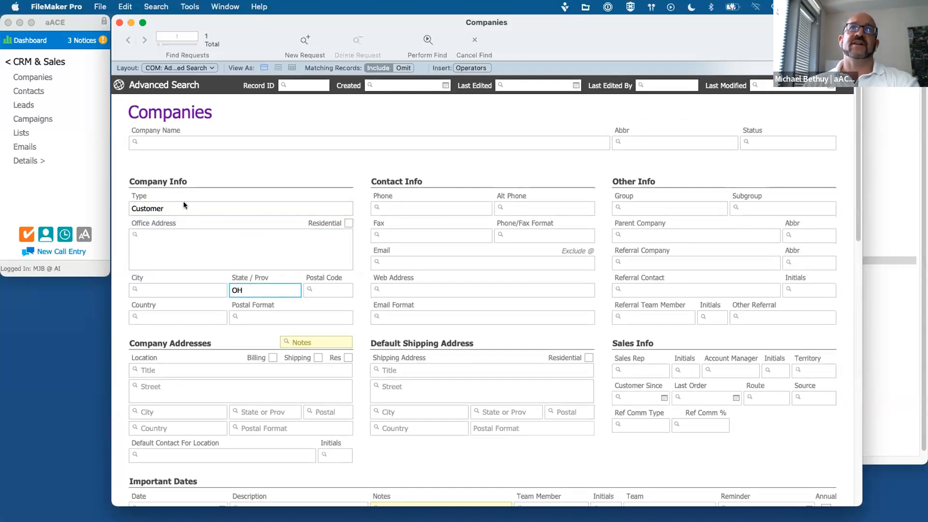
type("OH")
key("Return")
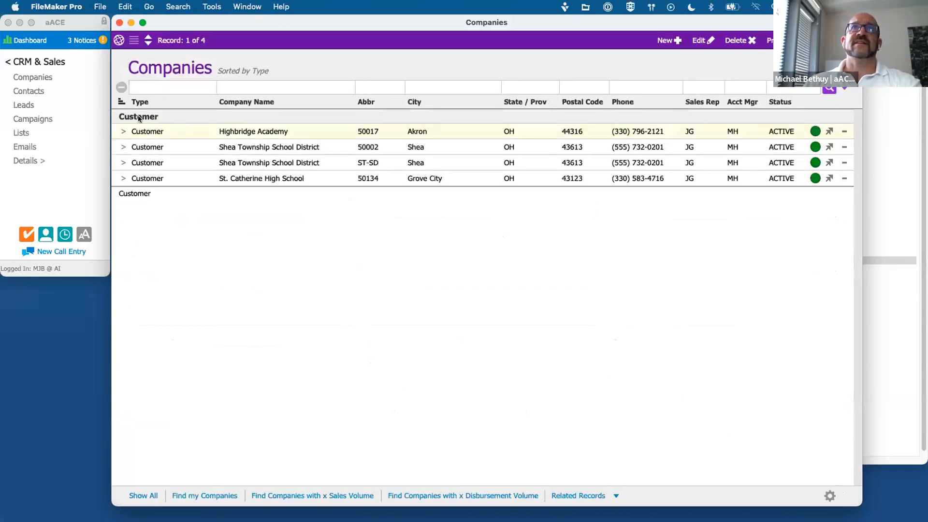
left_click(515, 102)
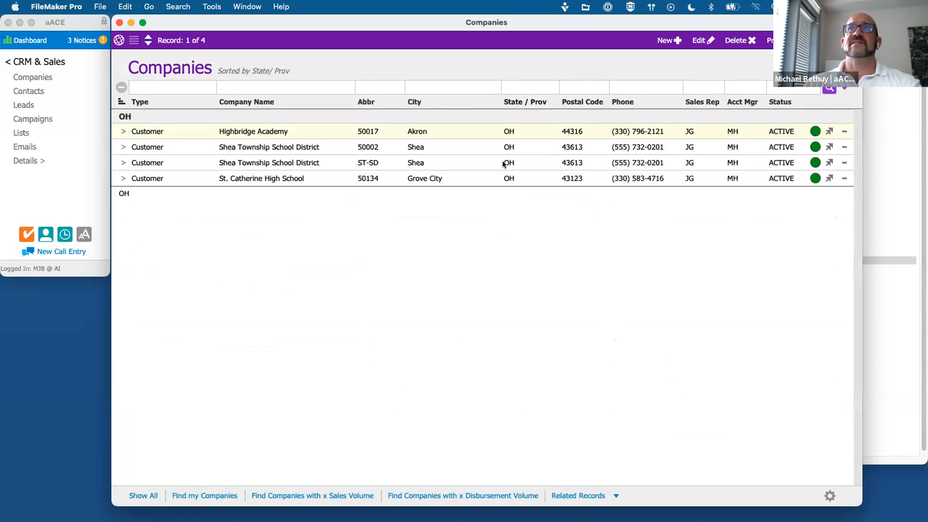
Check the topic outline in TextEdit, then reload the recent find OH AND Customer in Companies Advanced Search
left_click(889, 249)
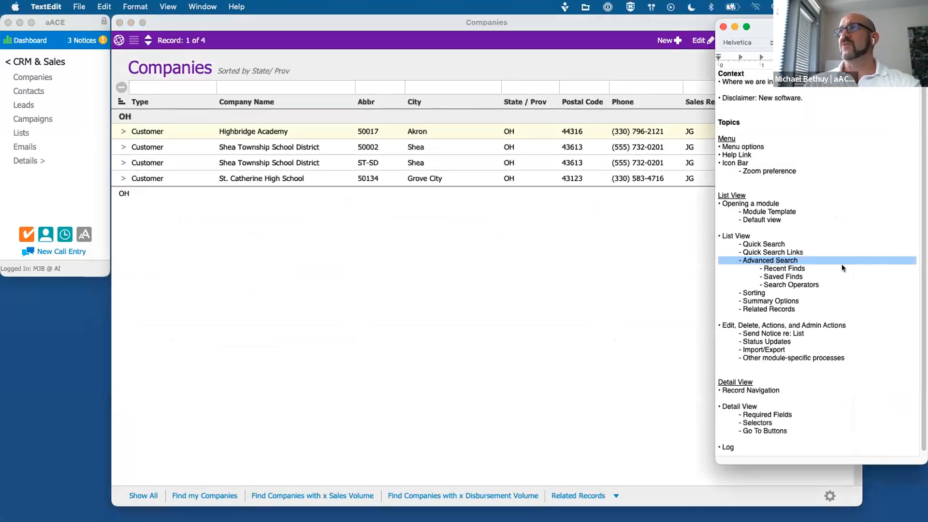
left_click(572, 261)
left_click(844, 88)
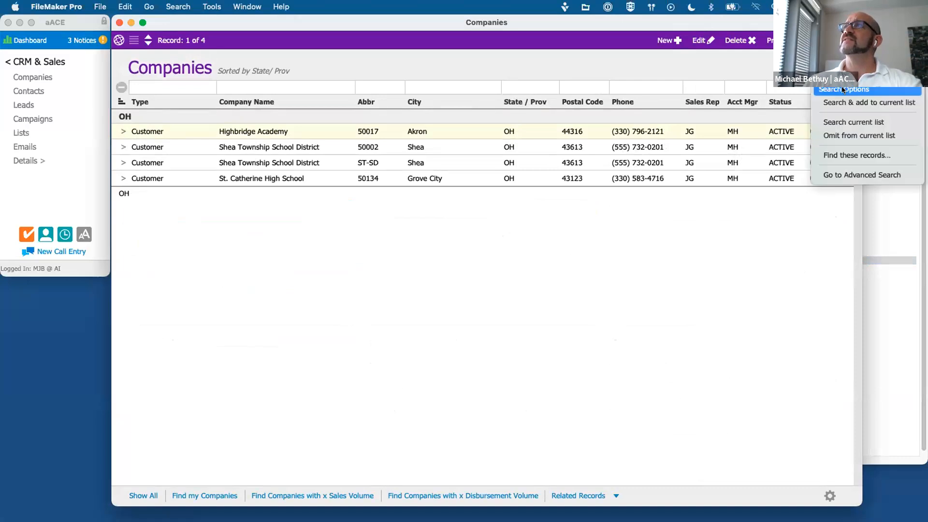
left_click(844, 175)
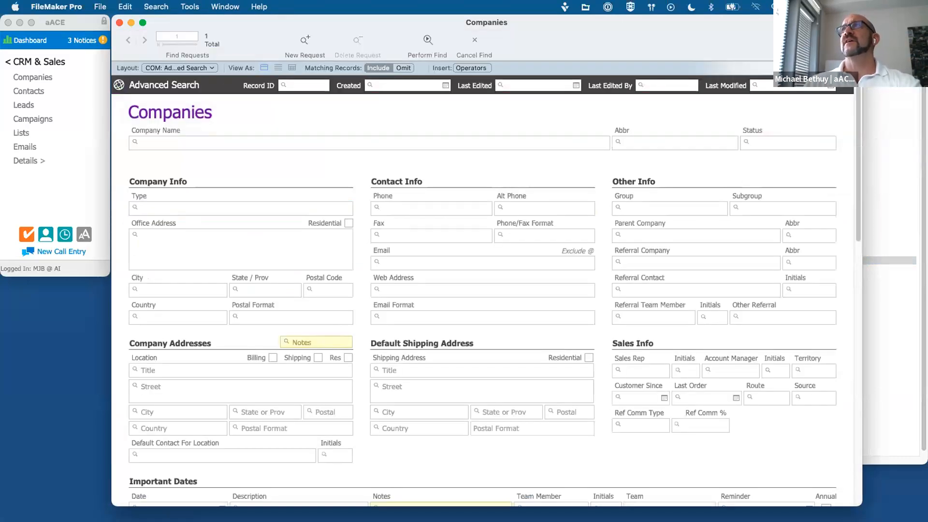
left_click(794, 41)
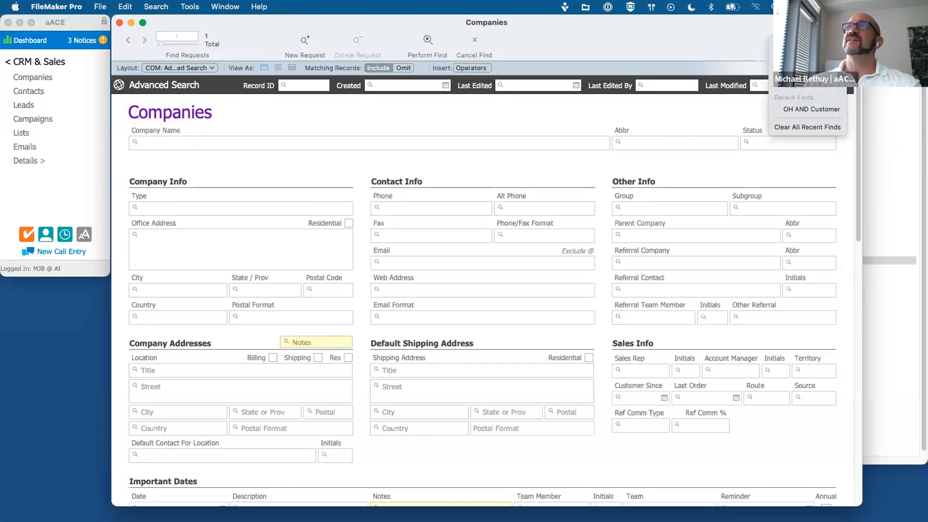
left_click(825, 110)
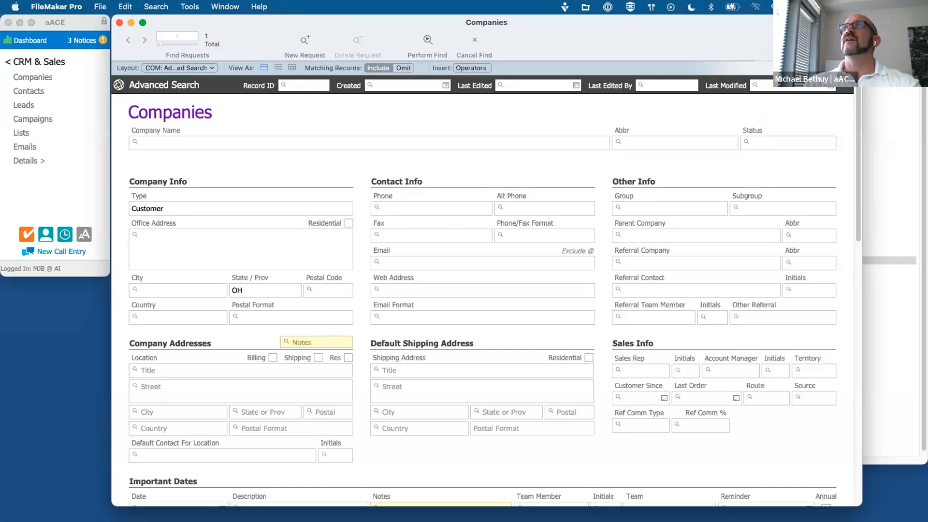
Save the current find request under the name Customers in Ohio
left_click(845, 42)
left_click(876, 49)
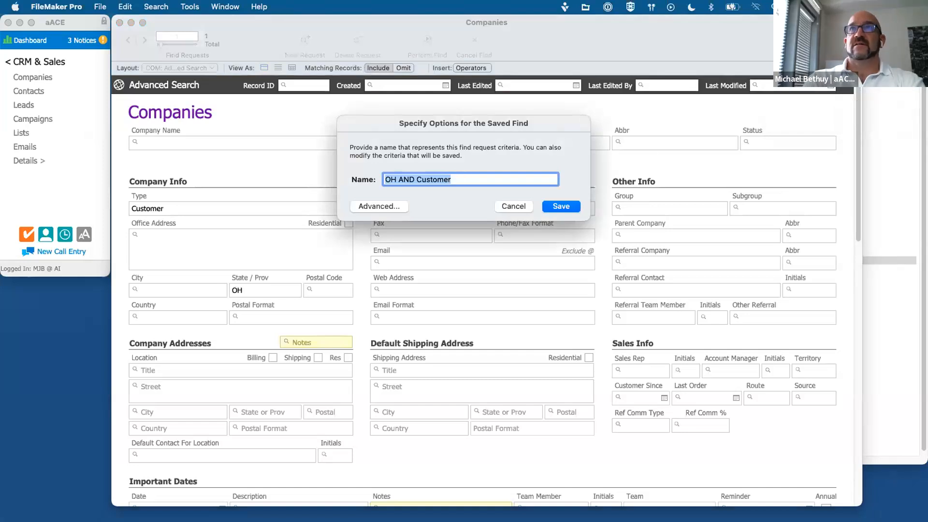
type("Customers in Ohio")
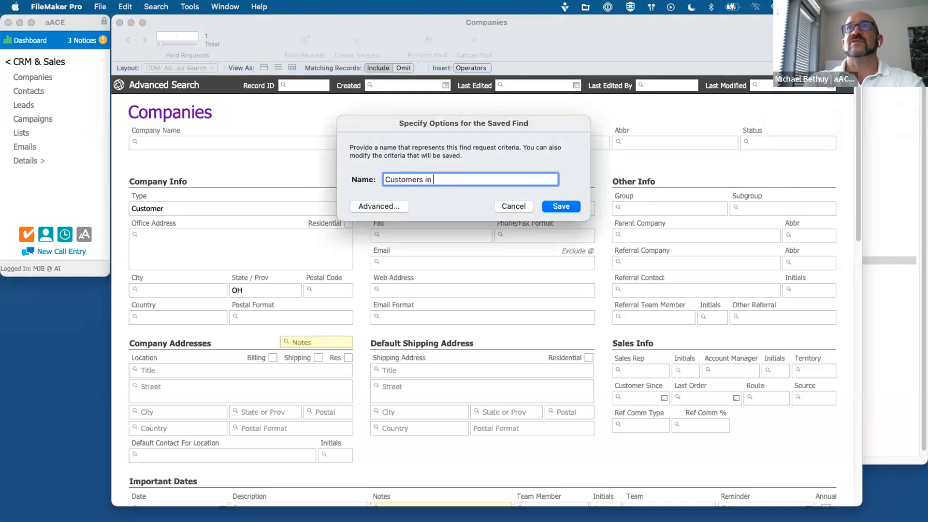
left_click(561, 206)
Check the saved and recent finds, and run the search for Ohio customers
left_click(845, 41)
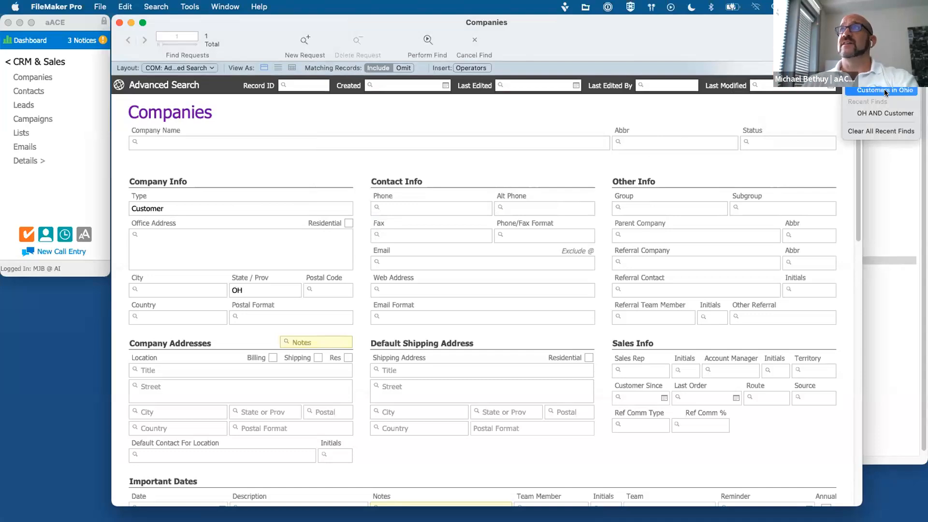
left_click(763, 109)
left_click(427, 40)
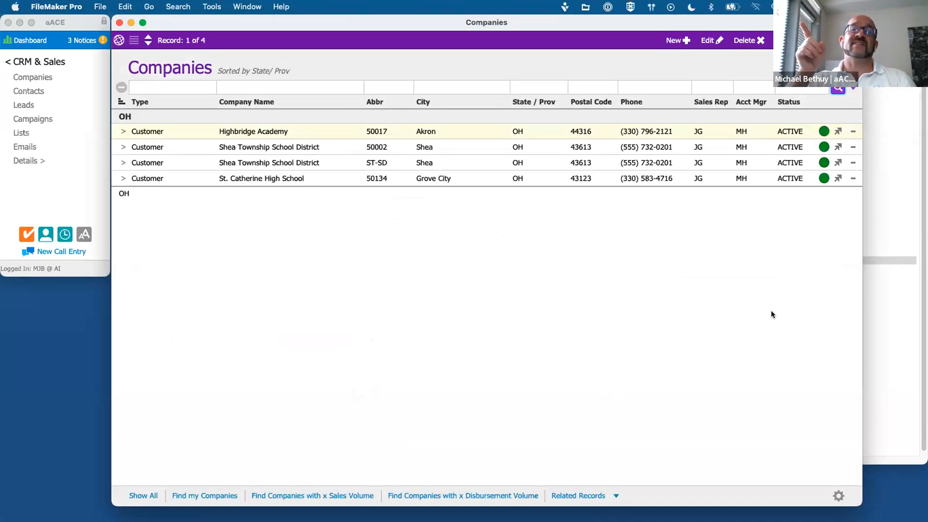
Consult the TextEdit outline, return to Companies Advanced Search and review the search operators available for the Company Name field
left_click(876, 268)
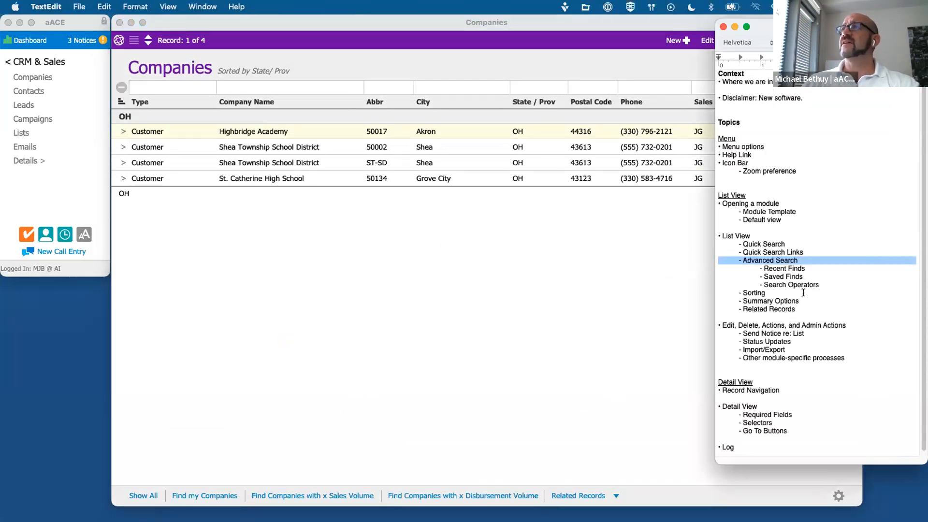
left_click(586, 259)
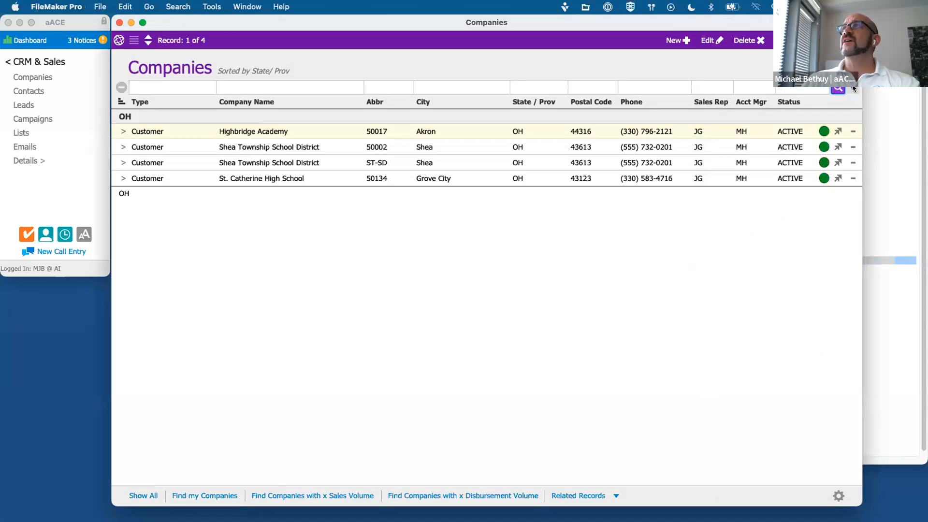
left_click(853, 88)
left_click(829, 176)
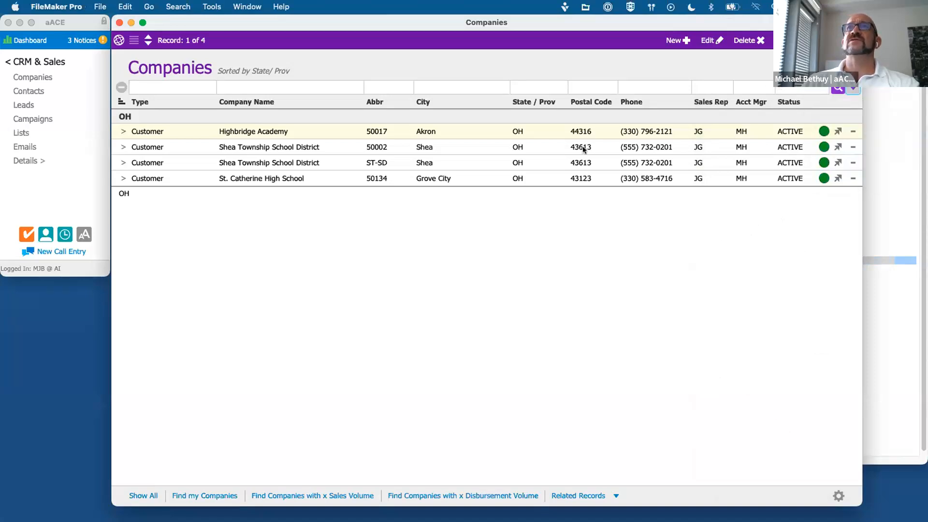
left_click(231, 142)
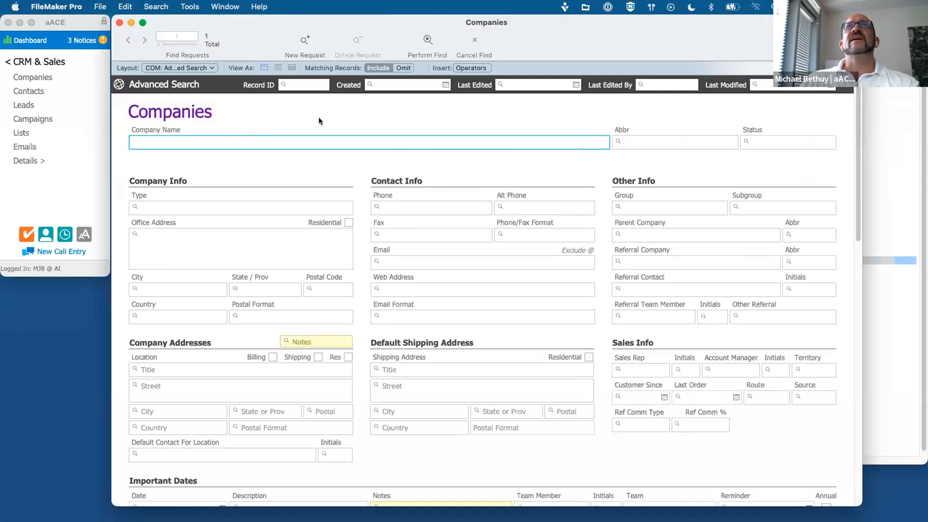
left_click(470, 68)
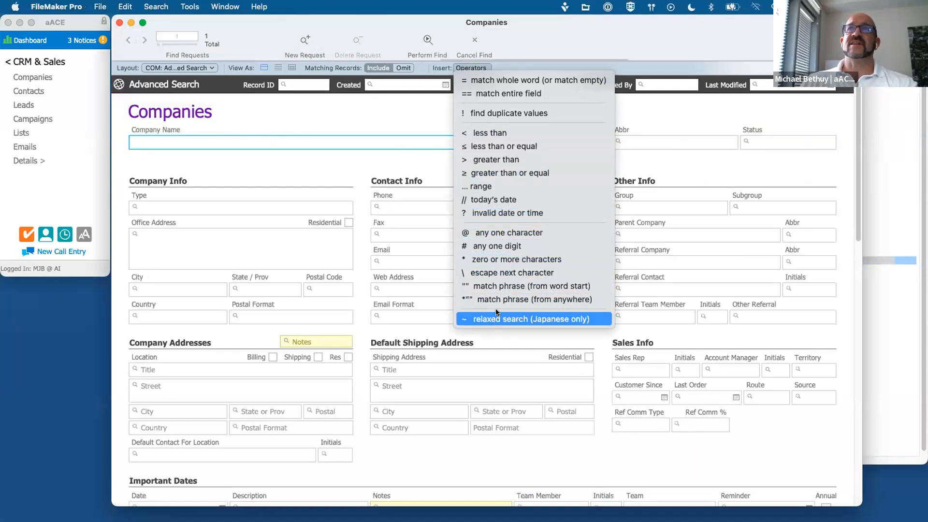
left_click(372, 123)
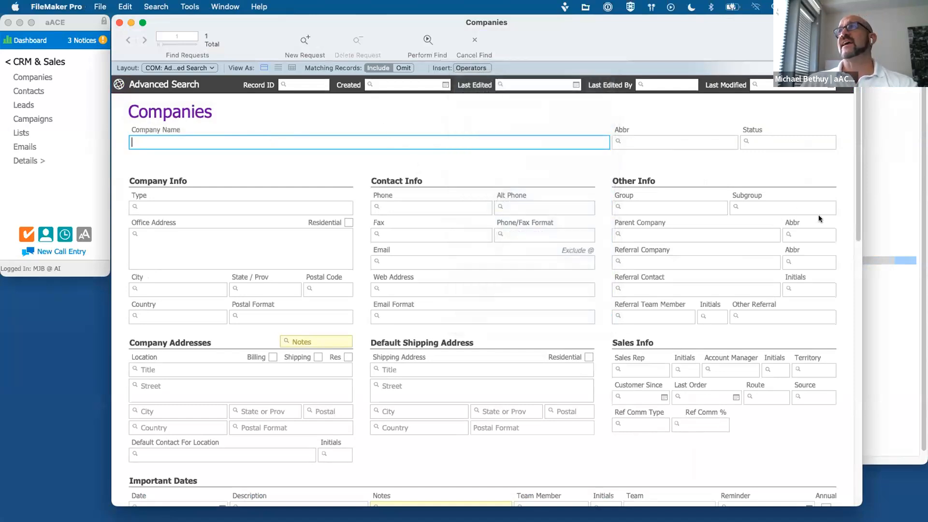
Check the topic outline in TextEdit and look over the Companies Advanced Search form, including its option to omit matching records
left_click(917, 236)
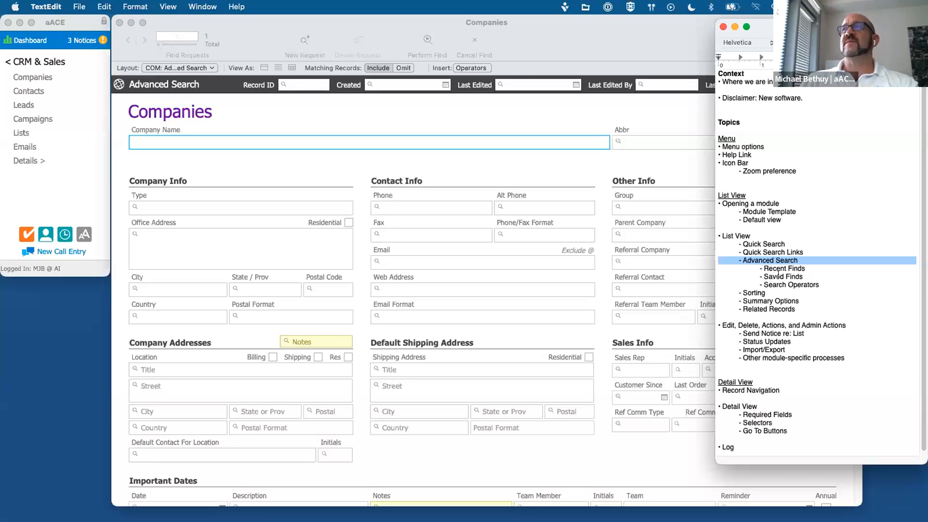
left_click(516, 179)
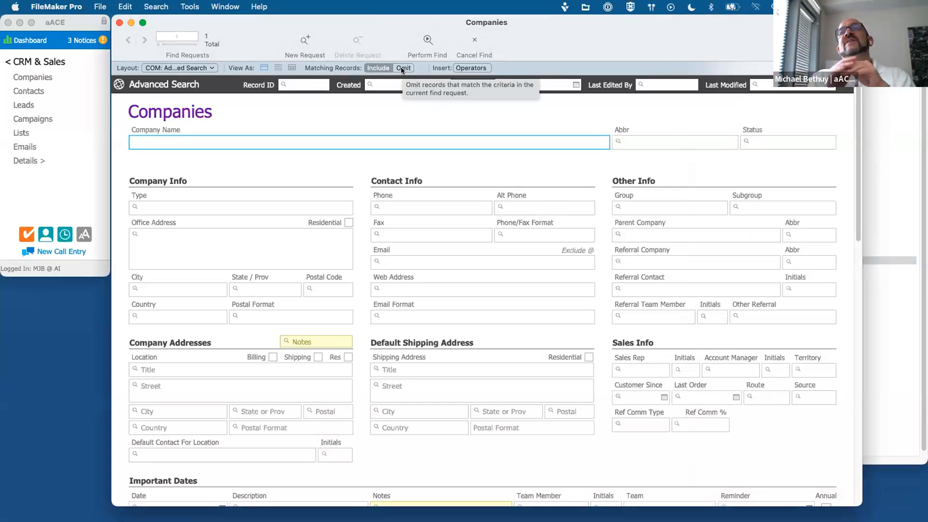
scroll(434, 238, "down", 10)
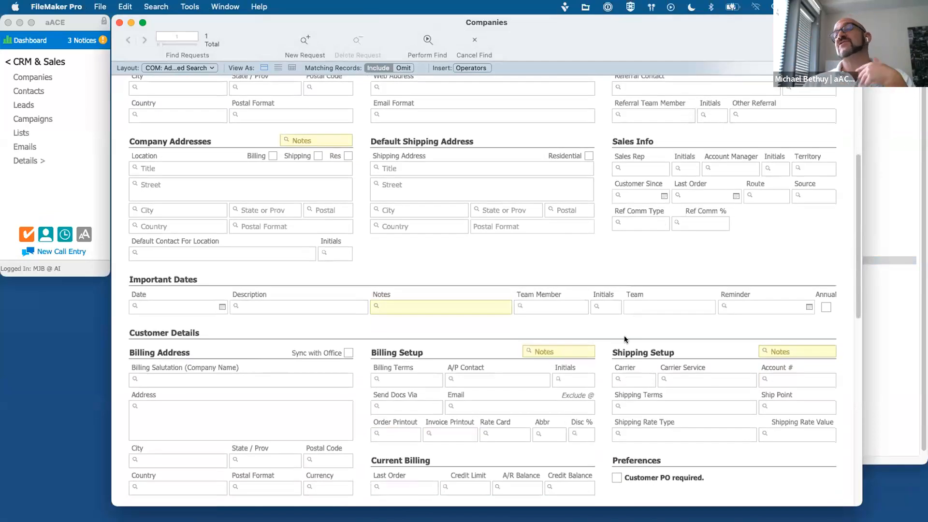
scroll(624, 335, "up", 10)
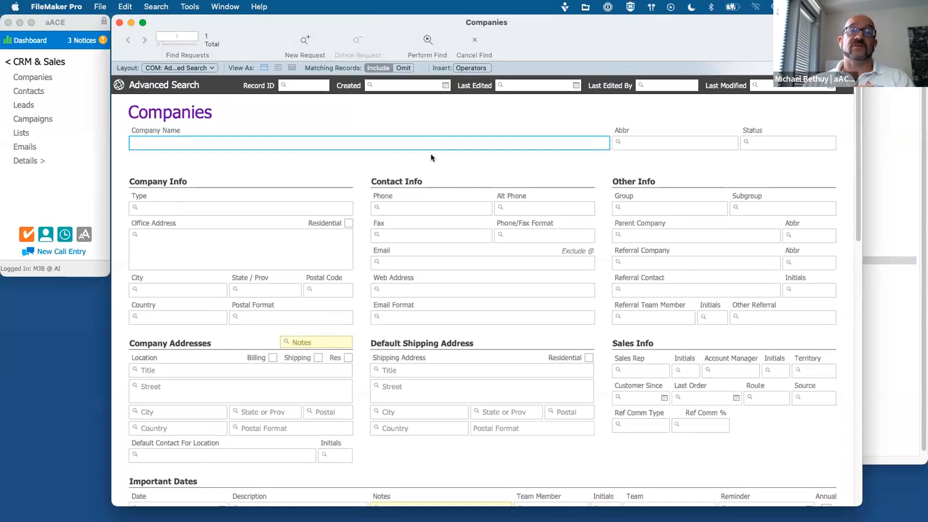
Leave Advanced Search without criteria, select the Sorting line in the TextEdit topic outline, and return to the Companies list
left_click(428, 40)
left_click(429, 229)
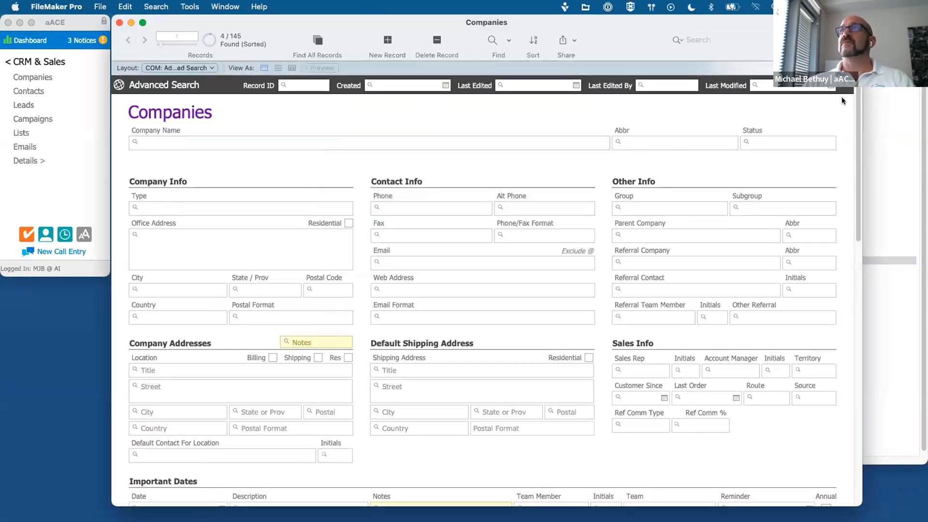
left_click(877, 216)
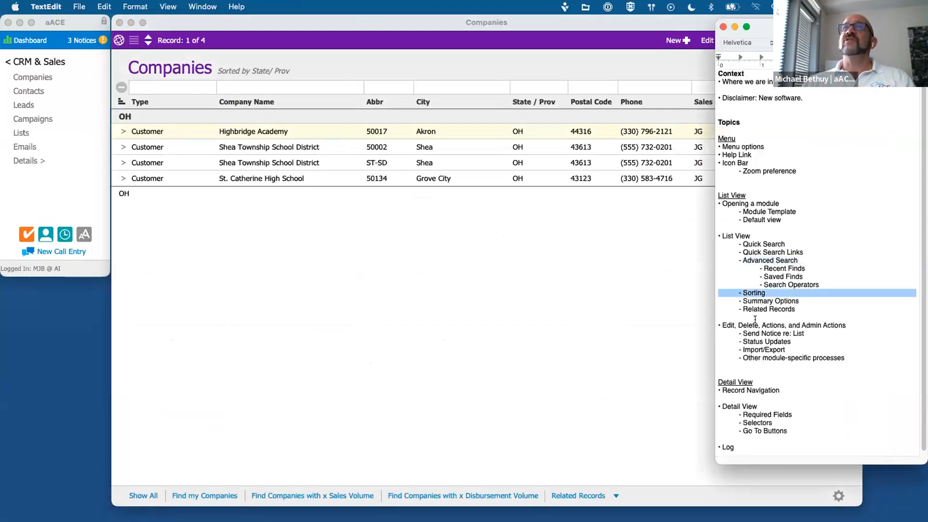
left_click(396, 234)
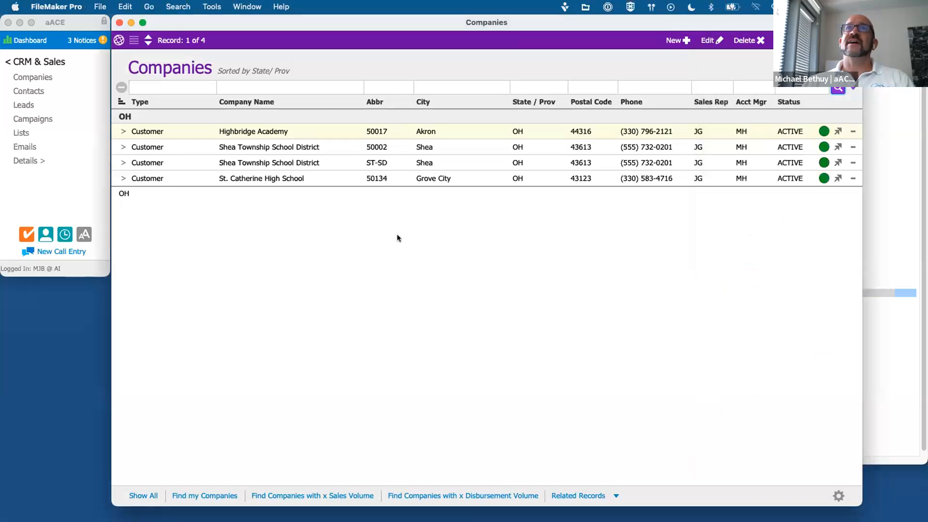
Quick Search for companies of type customer in state CA and add the matches to the current list
left_click(170, 85)
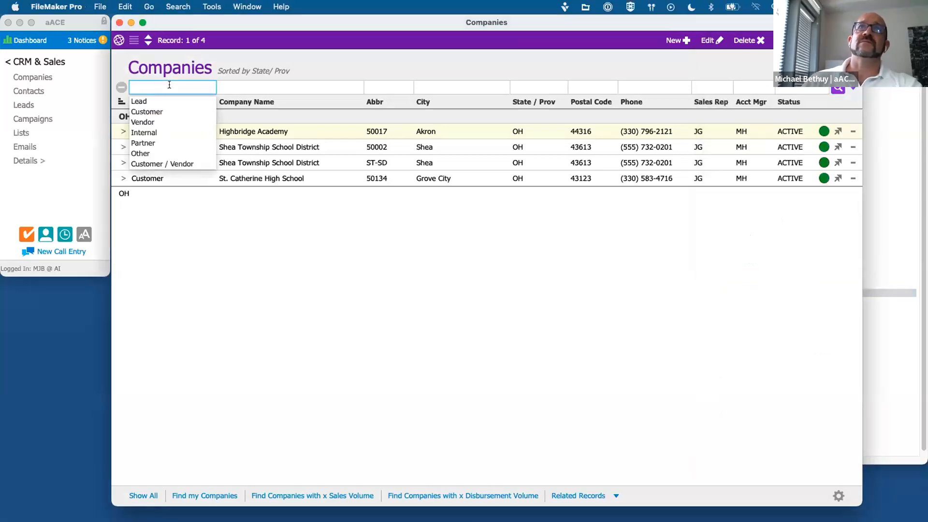
type("customer")
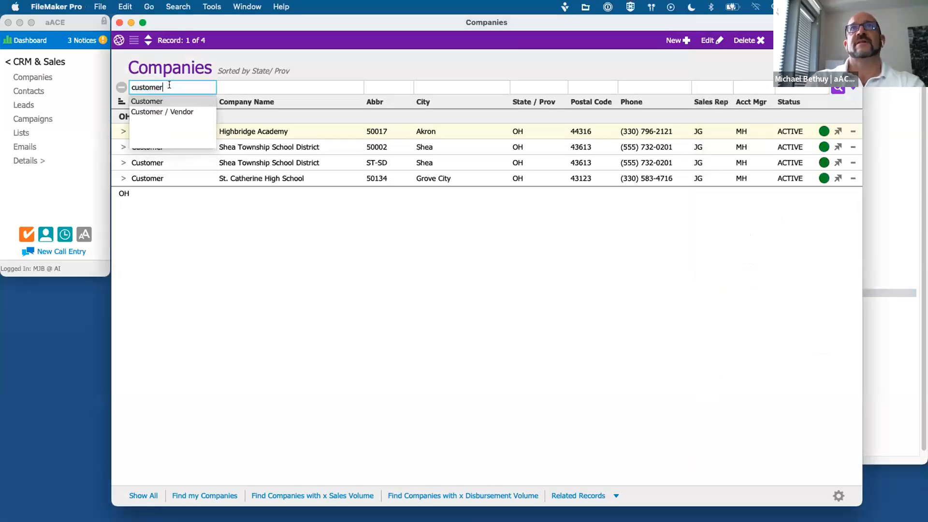
key("Tab")
left_click(526, 88)
type("CA")
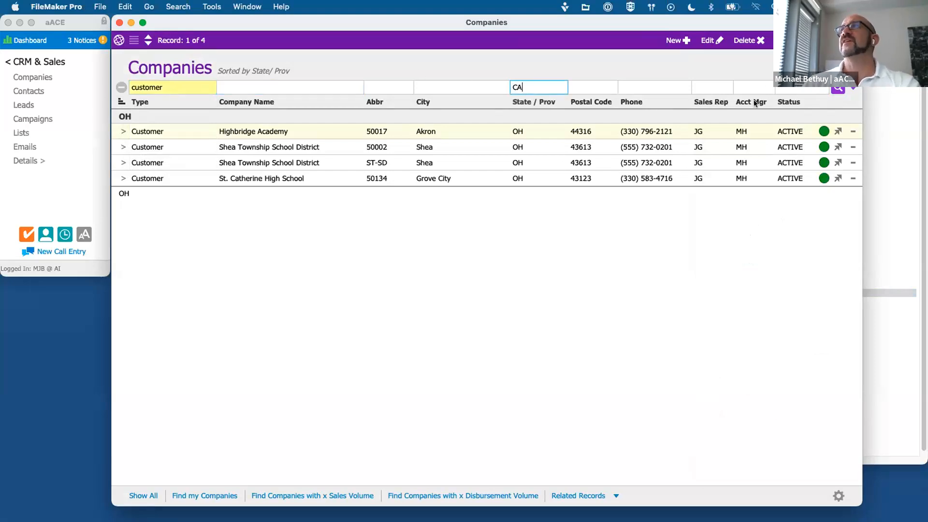
left_click(854, 90)
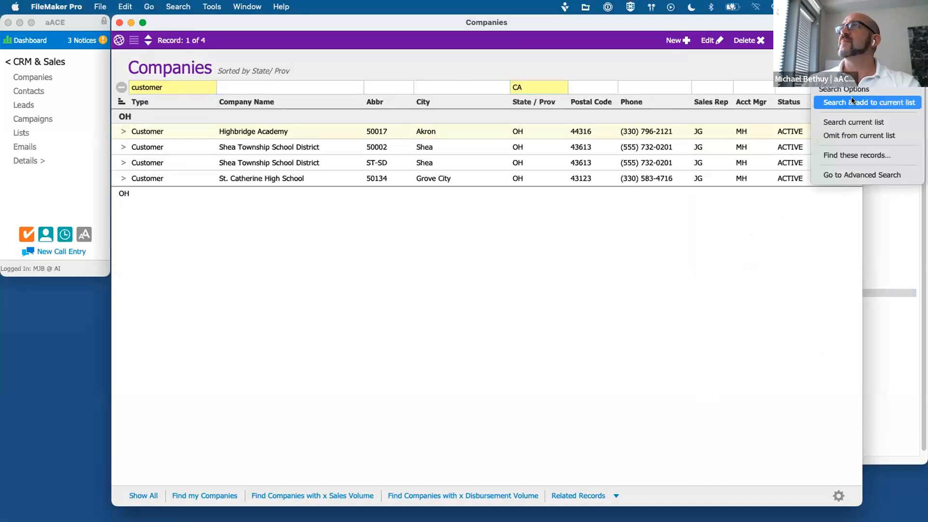
left_click(909, 103)
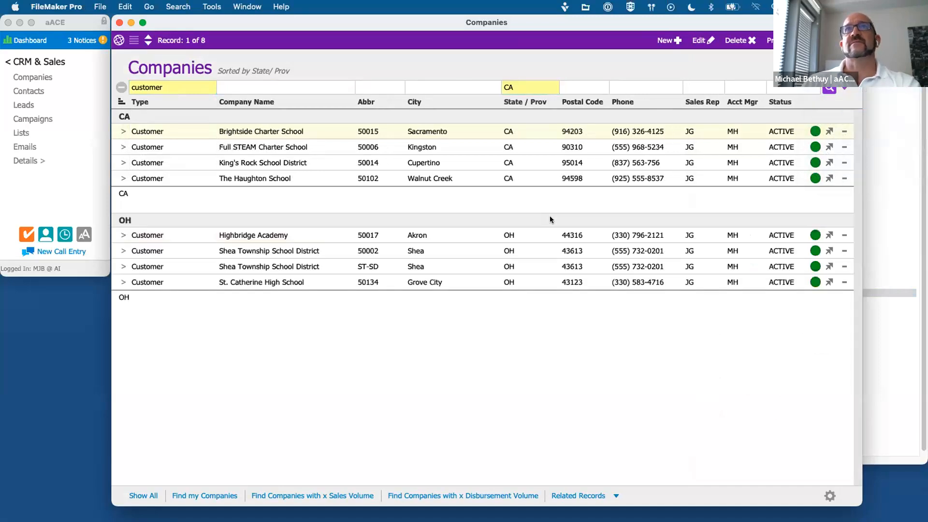
left_click(886, 275)
left_click(593, 311)
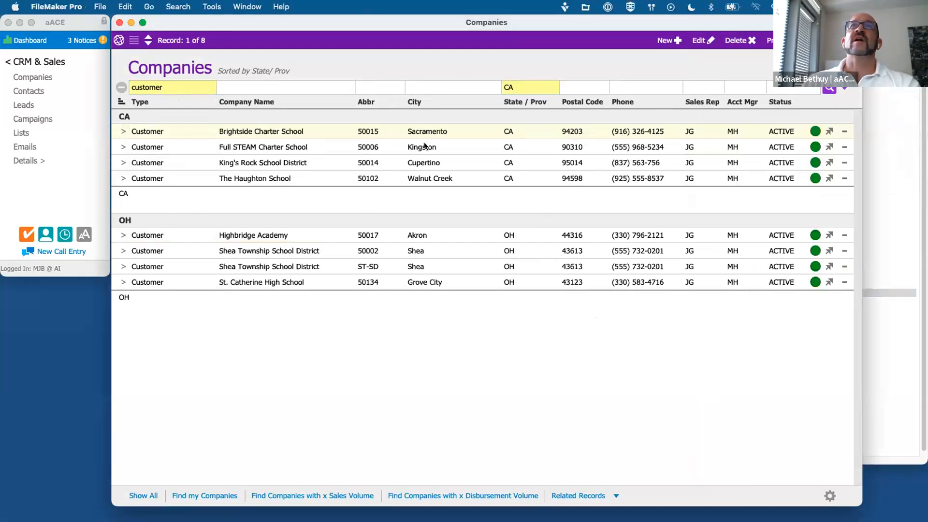
Re-sort the Companies list by Company Name, by Abbr and by Type, finishing with it grouped by State / Prov
left_click(234, 101)
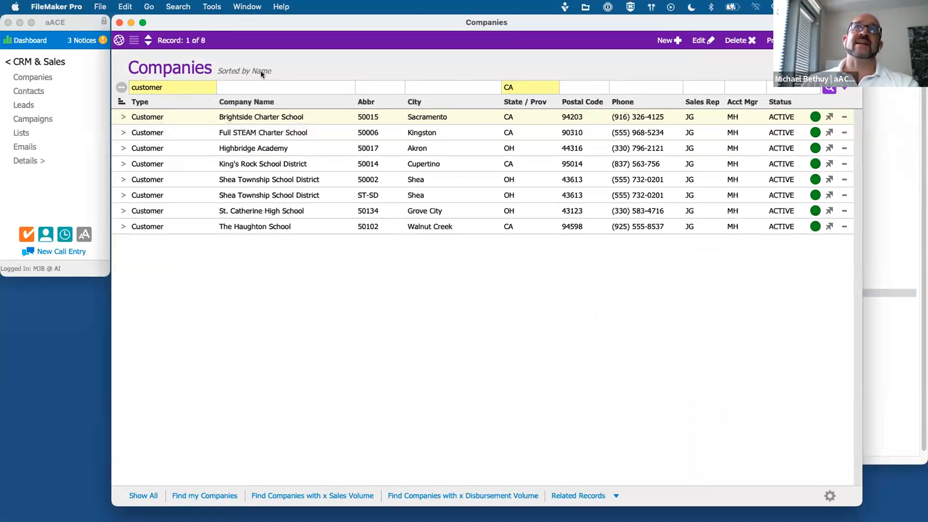
left_click(366, 101)
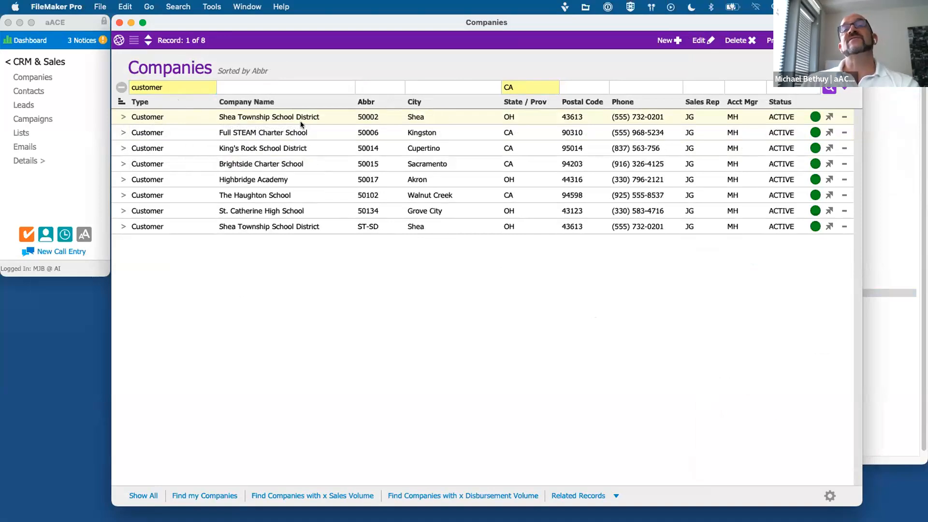
left_click(146, 103)
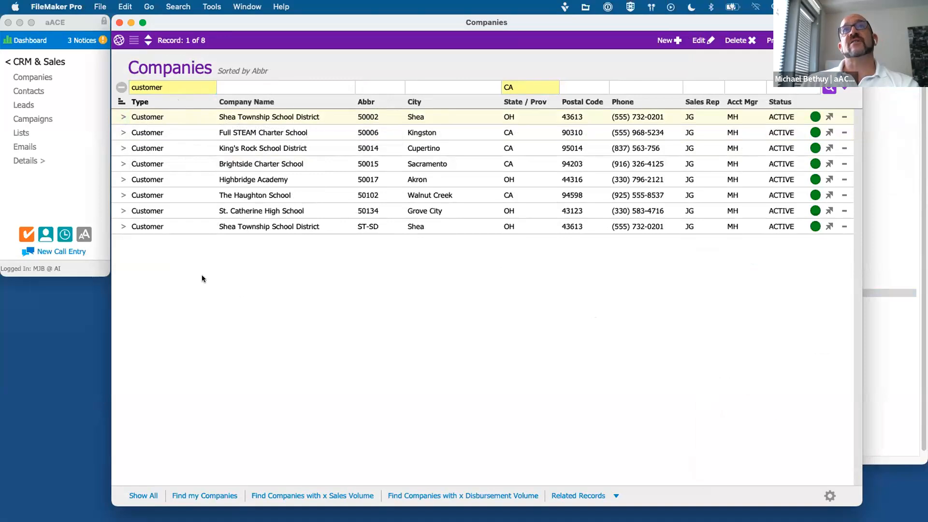
left_click(517, 101)
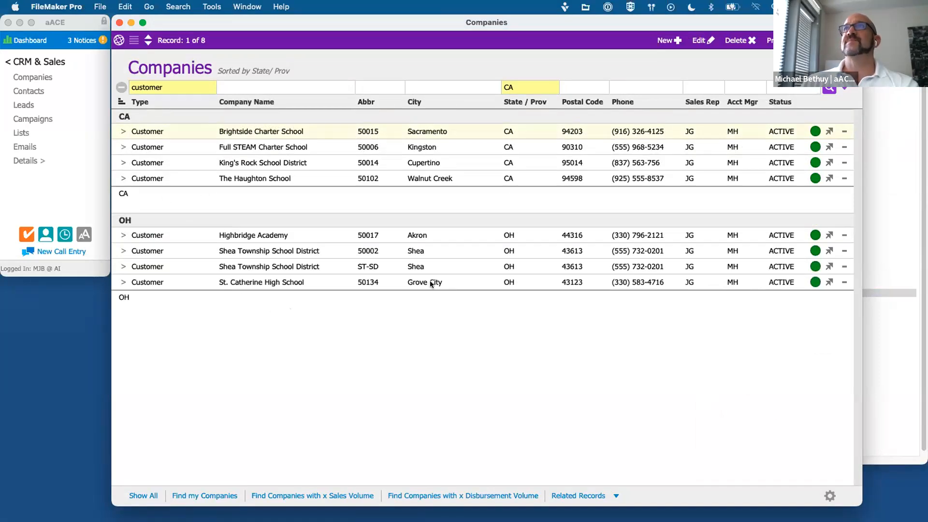
Select Summary in the Summary Options line of the TextEdit topic outline and return to the Companies list
left_click(907, 294)
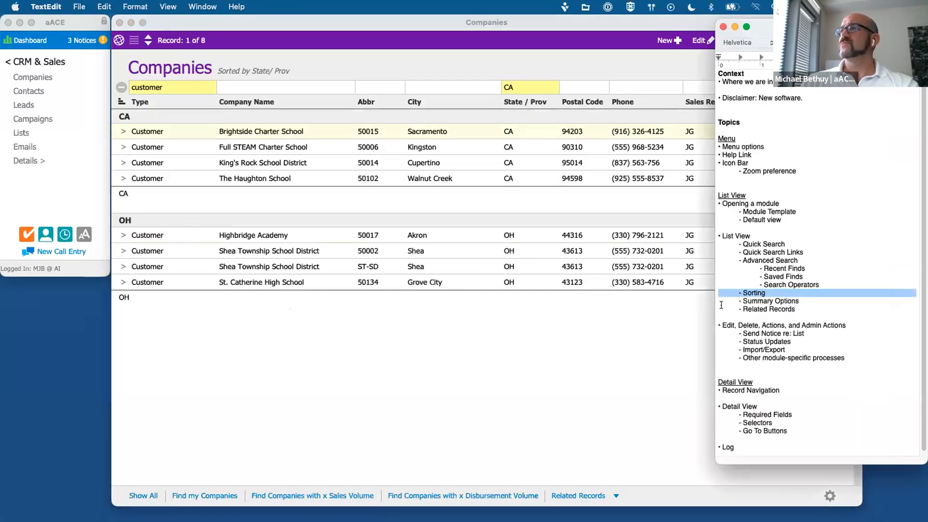
left_click(773, 302)
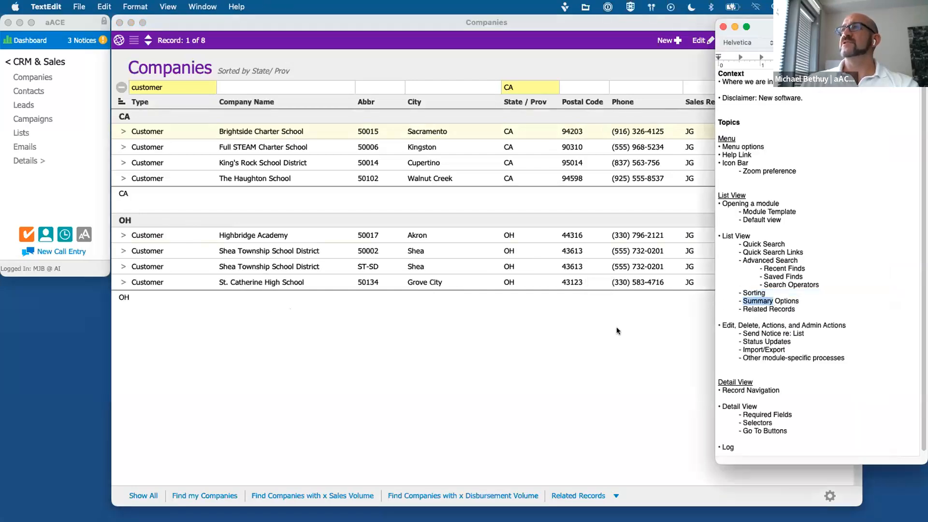
left_click(573, 343)
Find the open invoices in the Invoices module under Accts Receivable and sort them by Customer
left_click(34, 61)
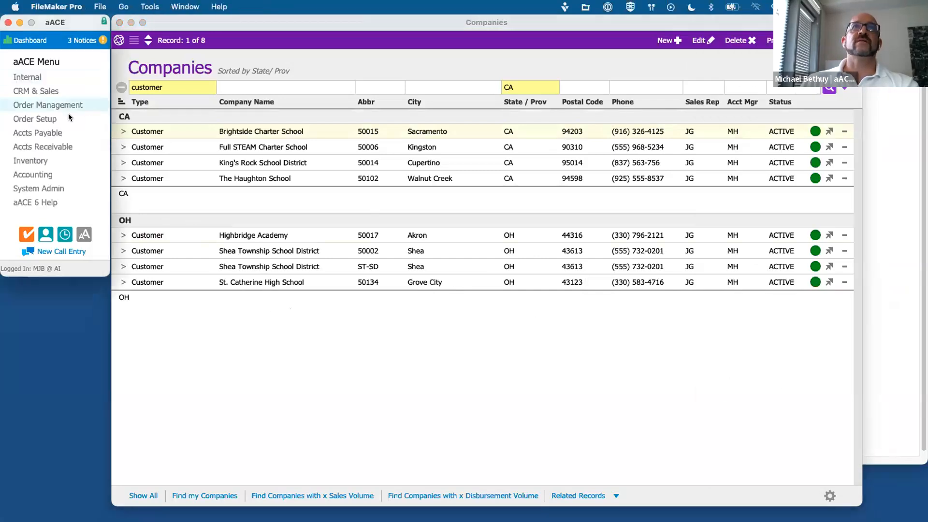
left_click(43, 146)
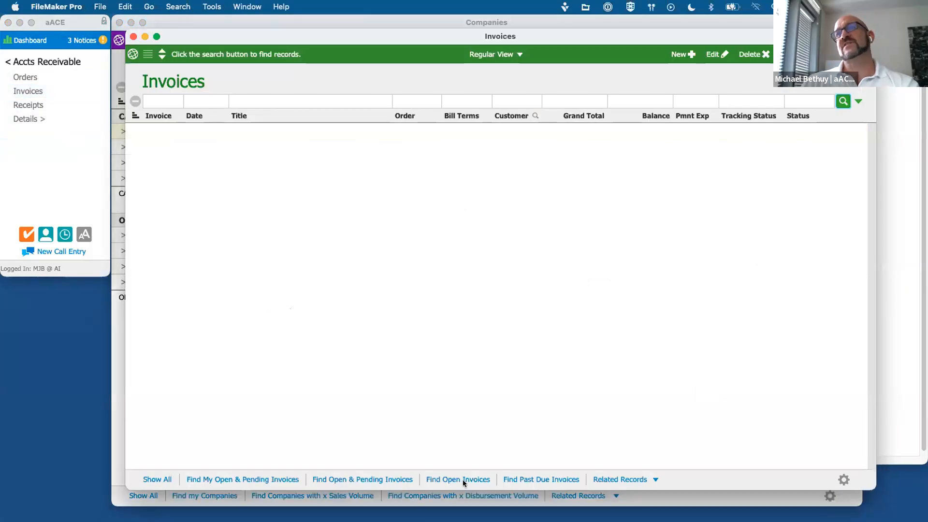
left_click(450, 479)
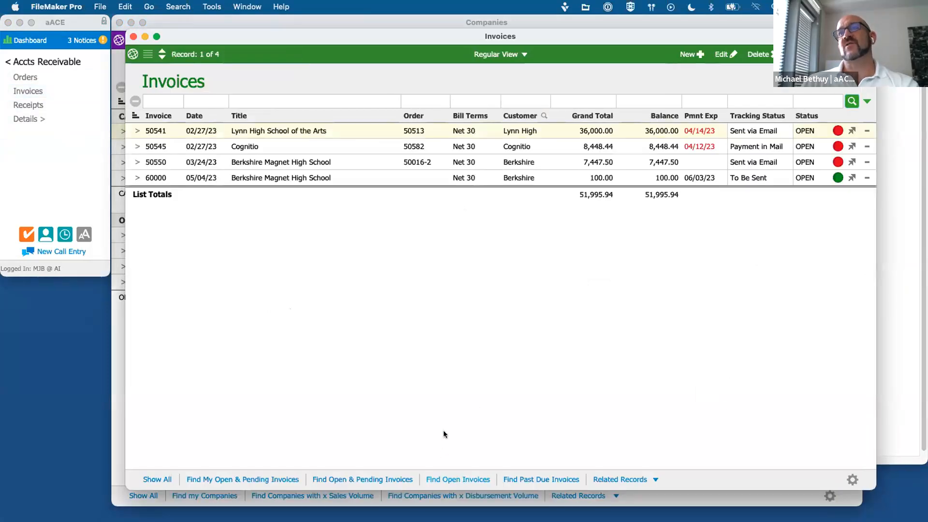
left_click(523, 116)
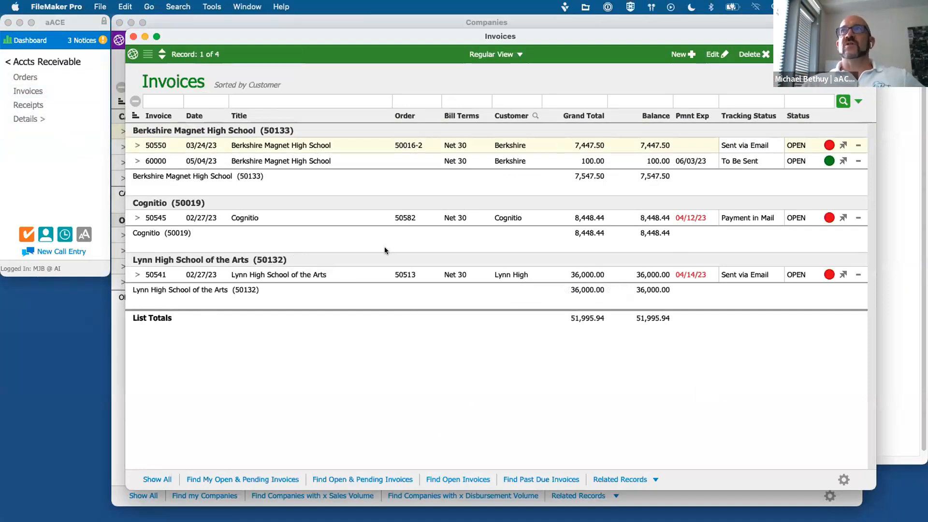
Print the customer-grouped invoice list as a PDF, review it in Preview and close it
left_click(790, 54)
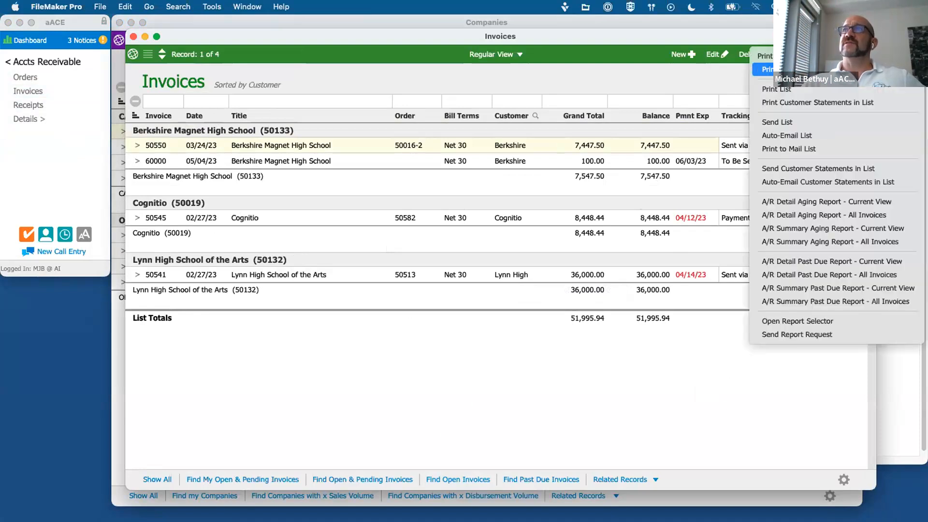
left_click(555, 168)
key("super+Tab")
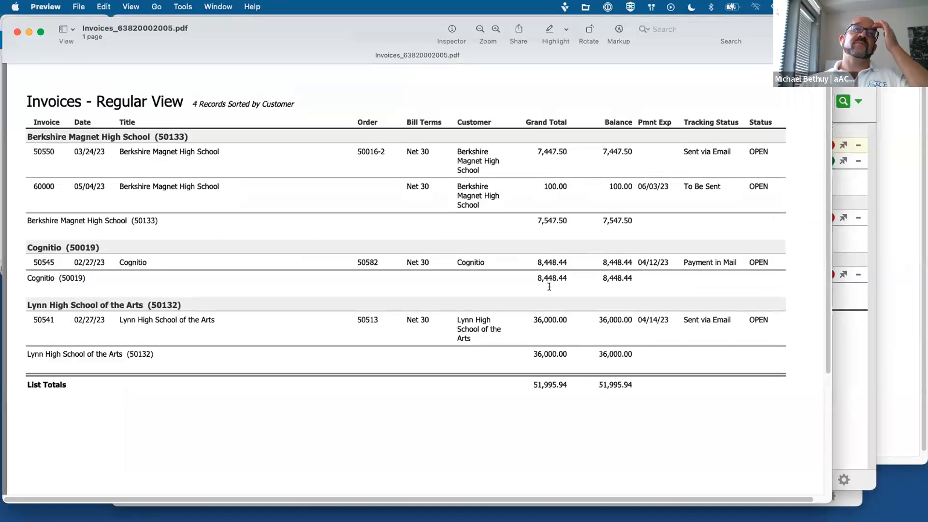
left_click(16, 32)
Leave Invoices for the Companies list, checking the topic outline in TextEdit for the Related Records topic
left_click(369, 221)
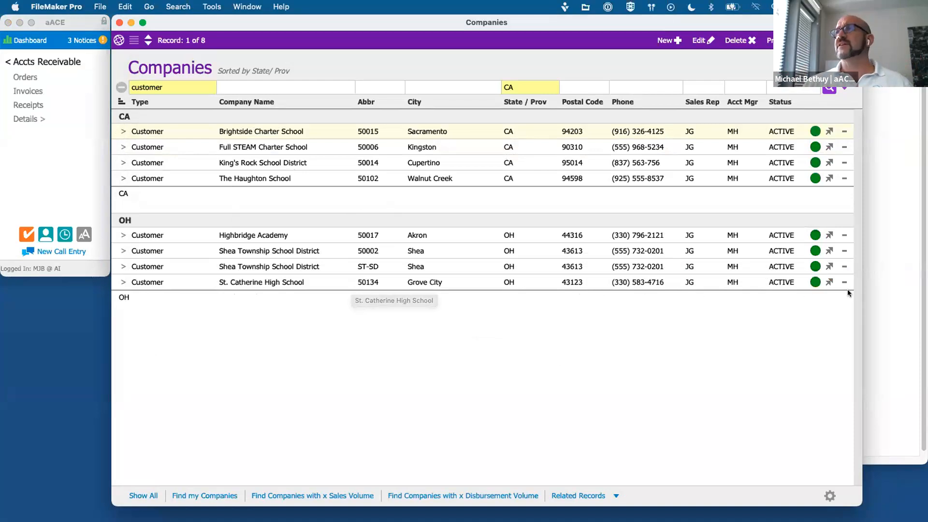
left_click(894, 296)
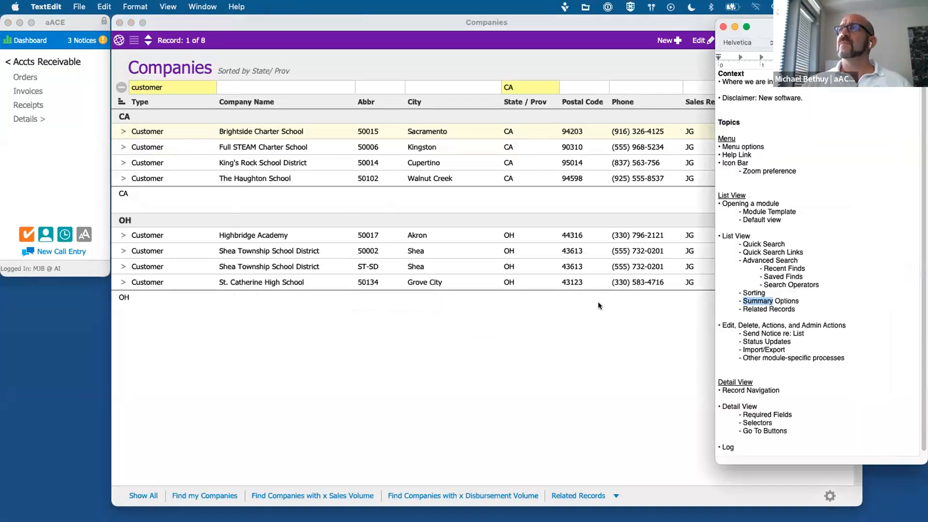
left_click(557, 364)
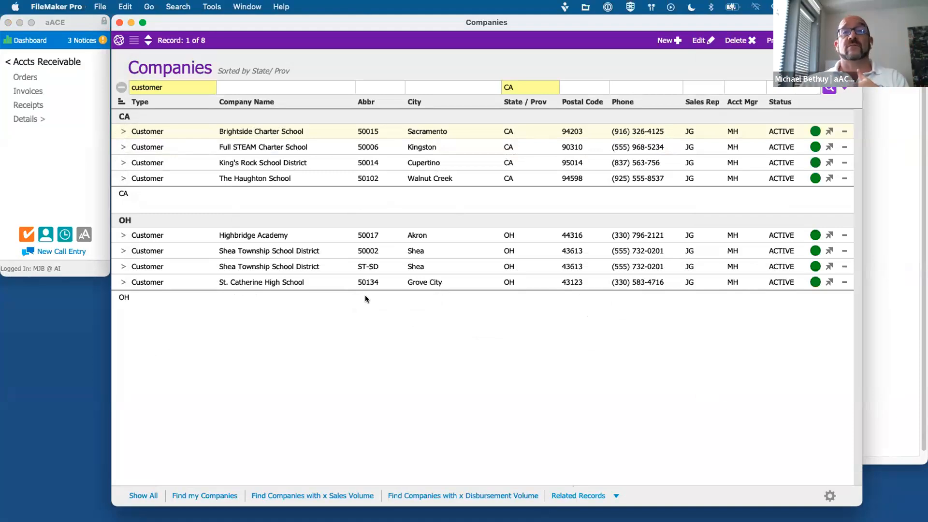
Show the Contacts related to the listed companies, sort them by Company Name, and place their window beside the Companies list
left_click(574, 495)
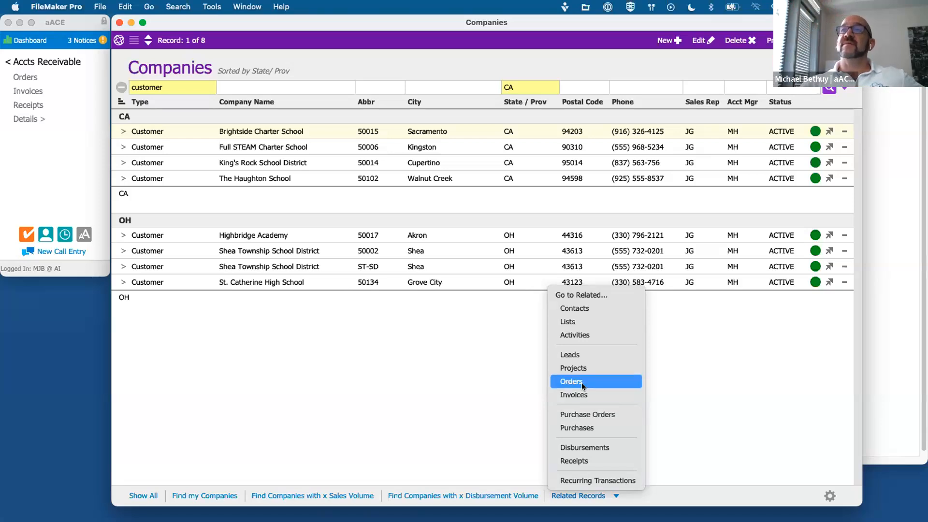
left_click(624, 360)
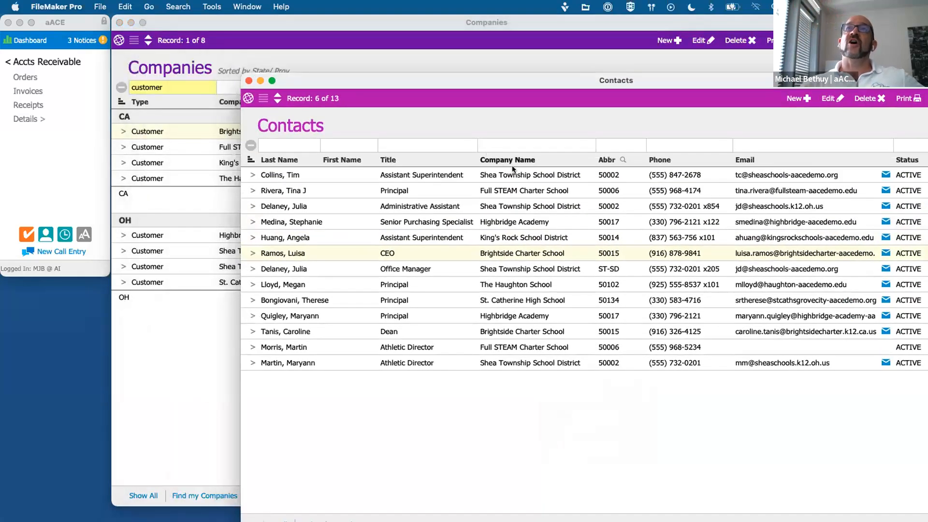
left_click(511, 165)
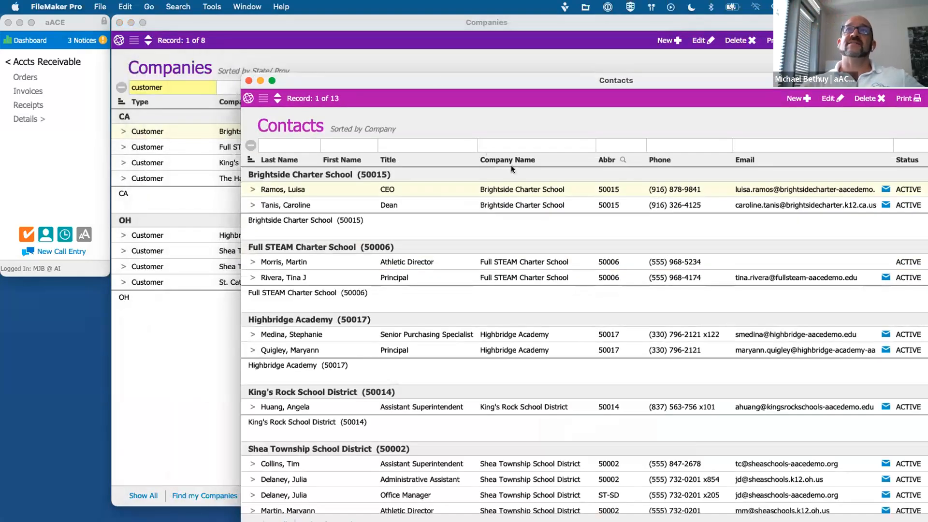
left_click_drag(439, 76, 610, 41)
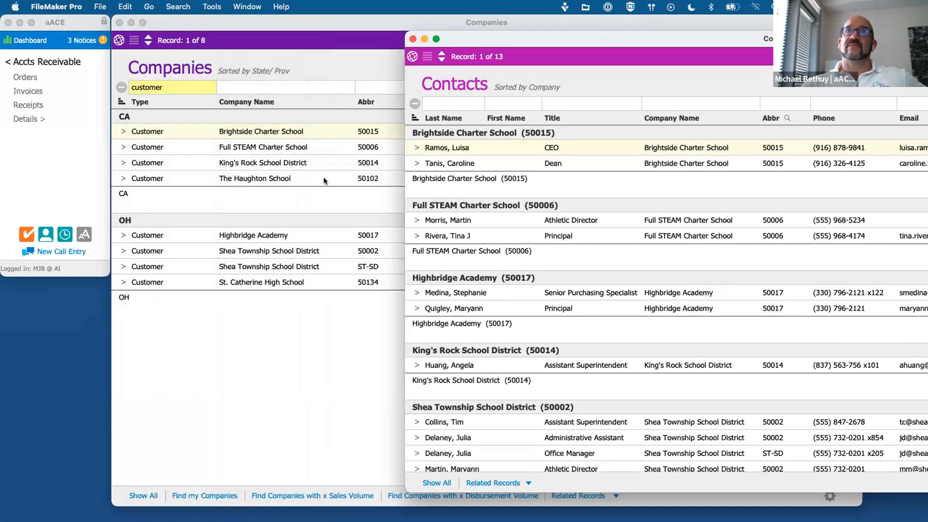
Sort the Companies list by Company Name, compare it with the related Contacts, and close the Contacts window
left_click(241, 101)
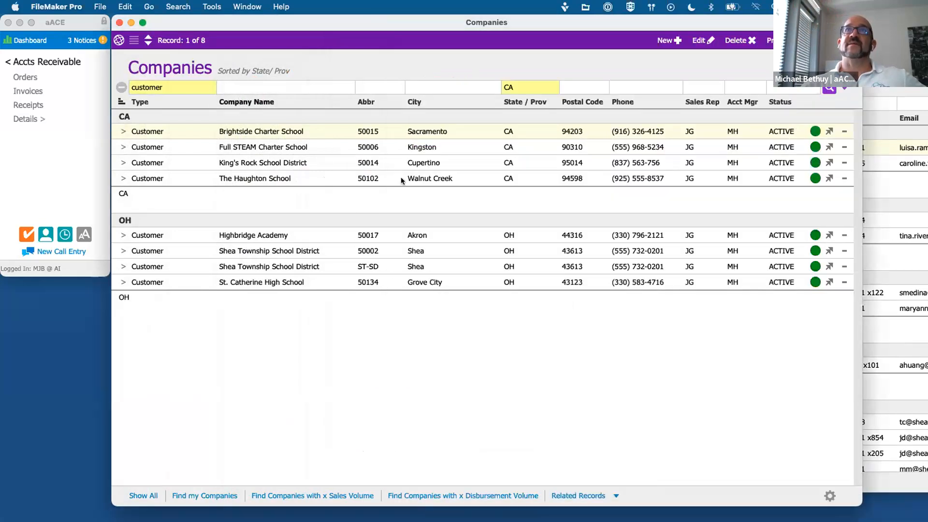
left_click(880, 99)
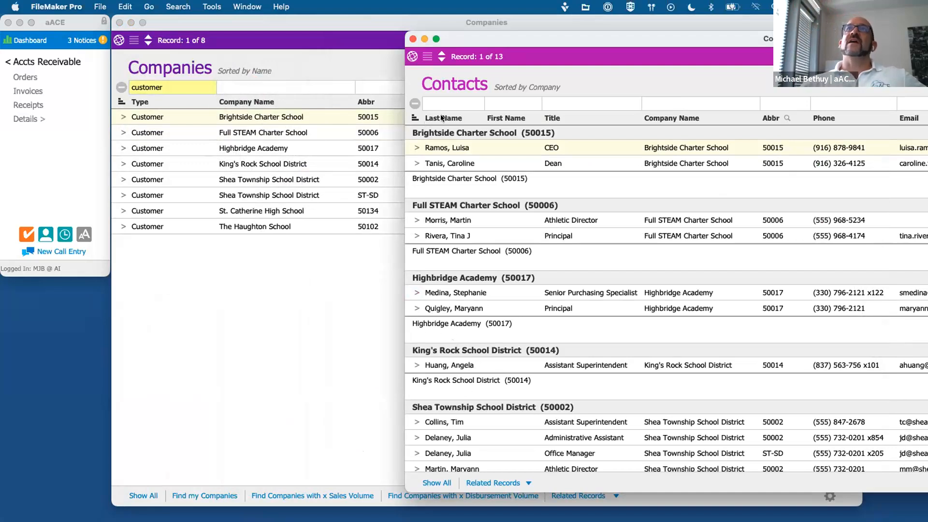
left_click(412, 39)
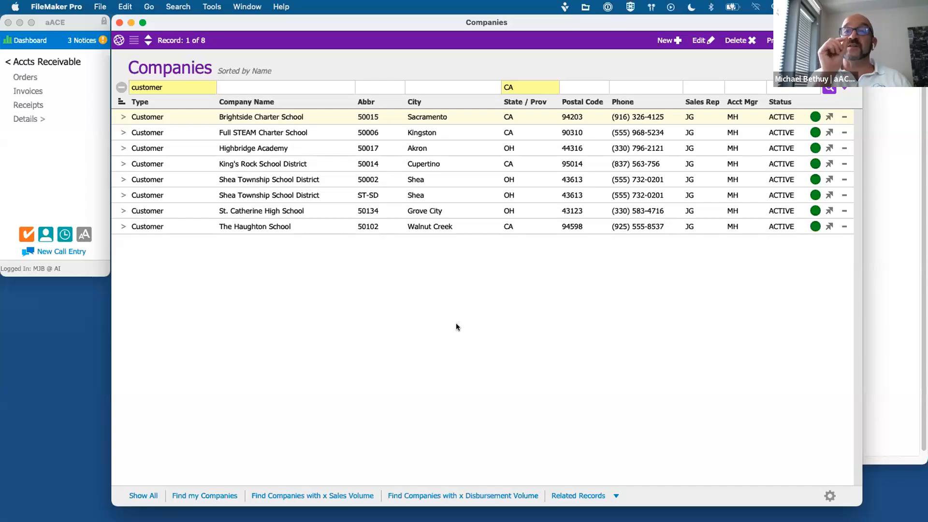
Go from the listed companies to their related Orders, and from those orders to the related Order Items
left_click(579, 495)
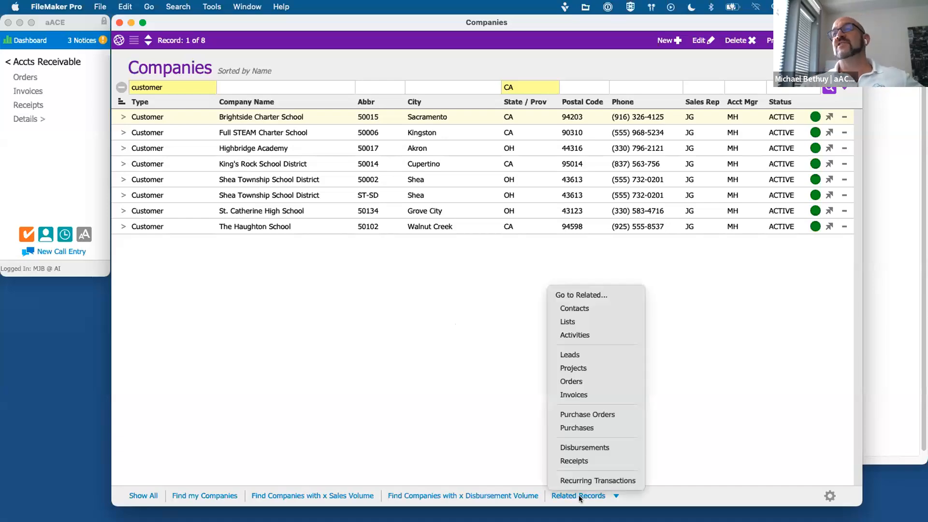
left_click(579, 381)
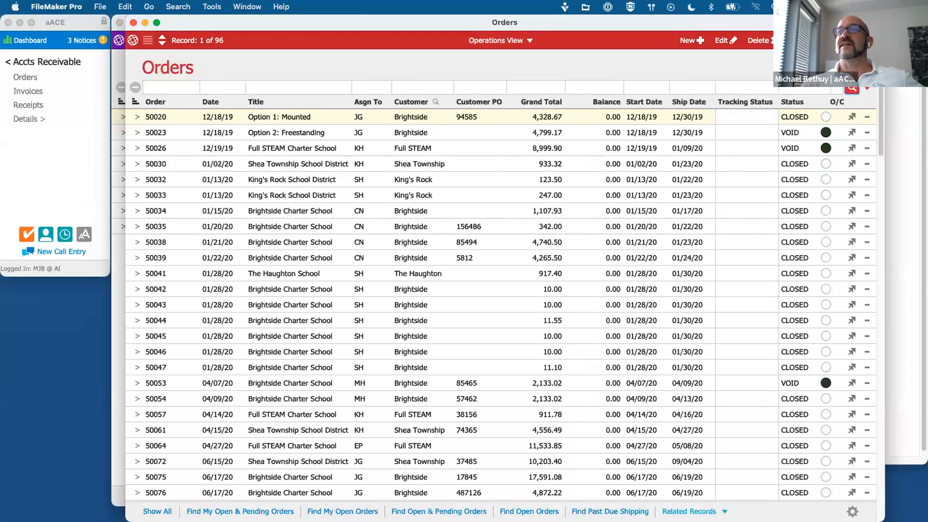
left_click(694, 511)
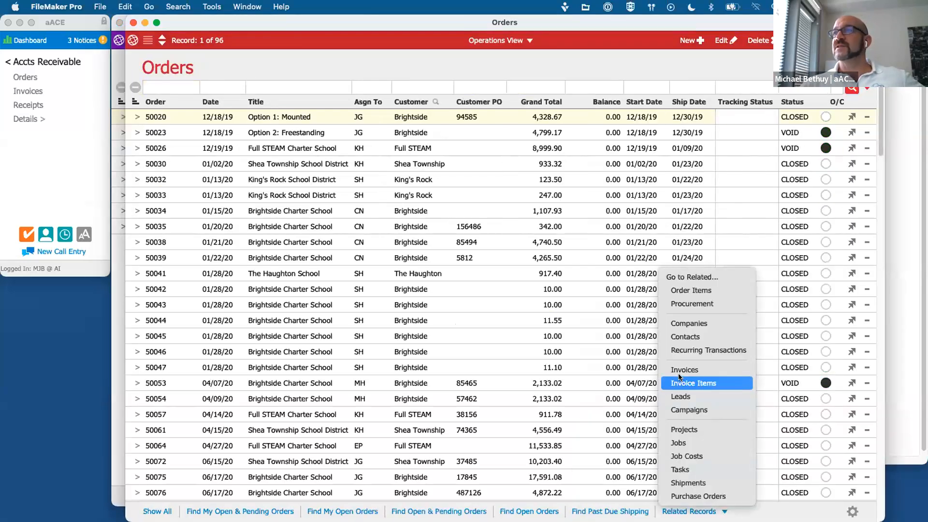
left_click(679, 290)
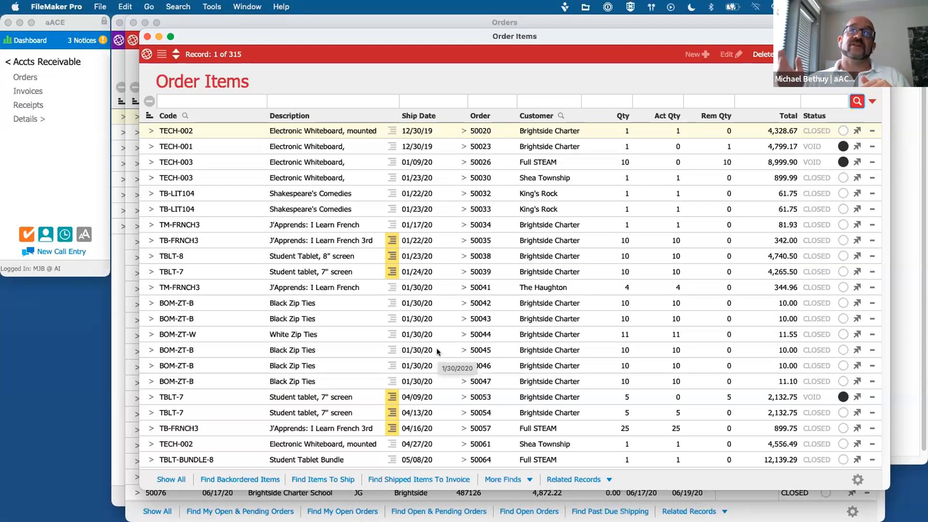
Look over the Order Items Advanced Search form, cancel the find, and close the Order Items and Orders windows
left_click(873, 100)
left_click(848, 190)
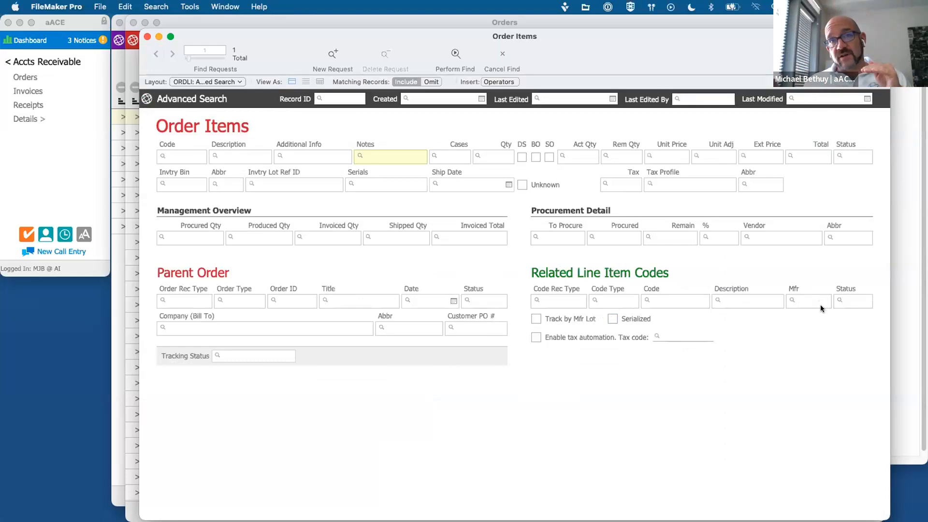
left_click(496, 54)
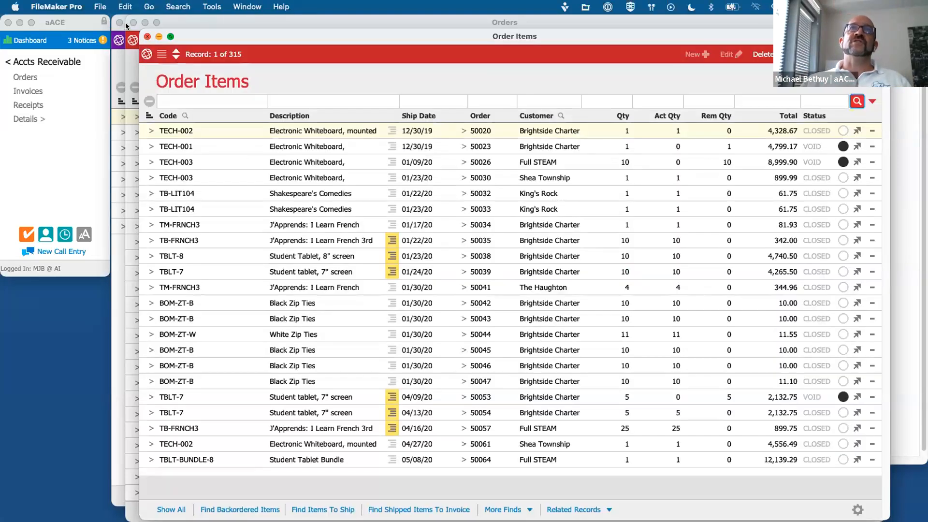
left_click(147, 36)
left_click(133, 23)
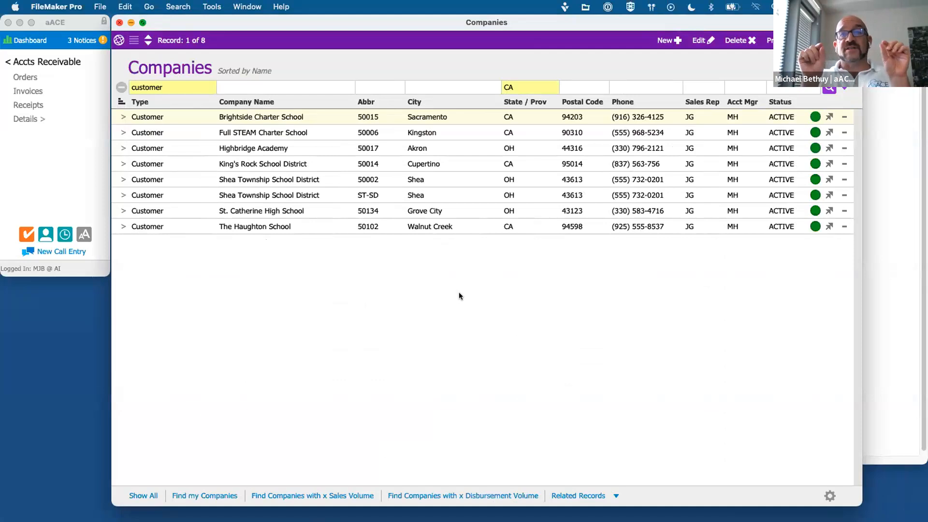
Open the General Ledger module under Accounting and Quick Search for entries dated 05/2023
left_click(23, 62)
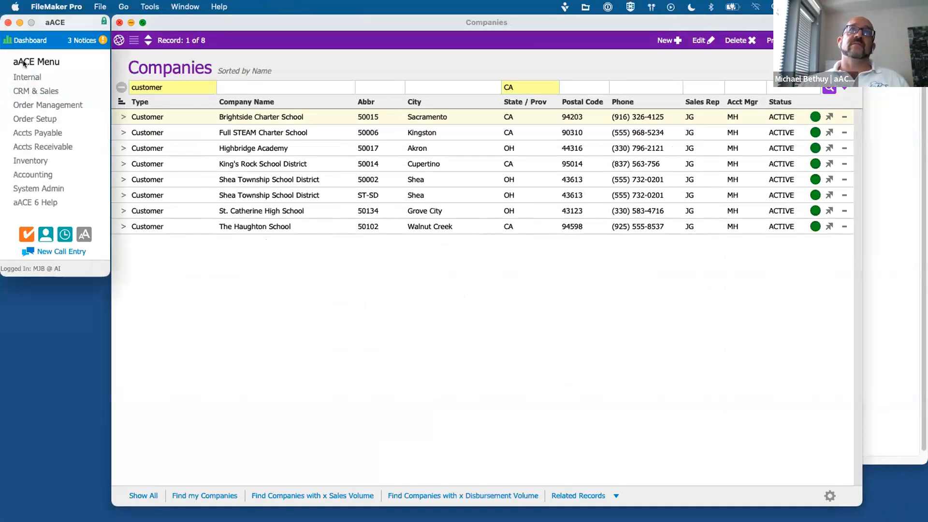
left_click(41, 175)
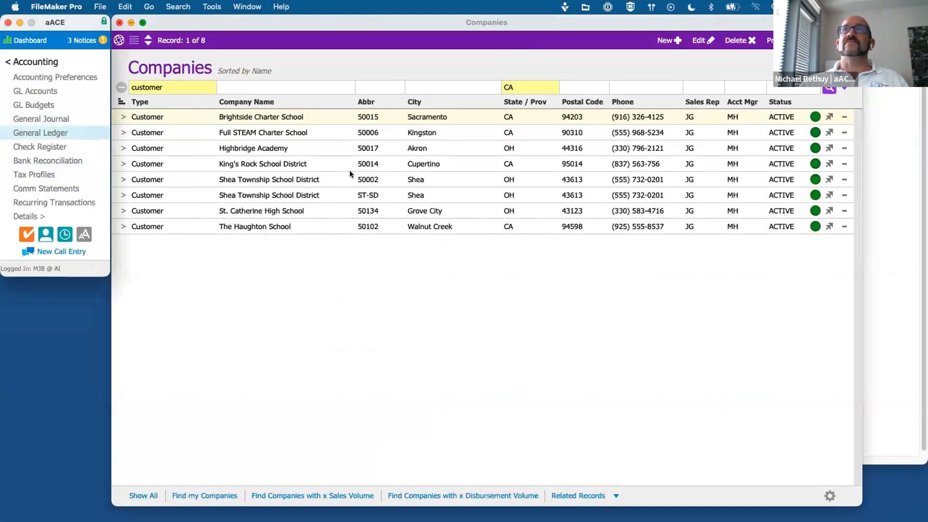
left_click(301, 100)
key("Escape")
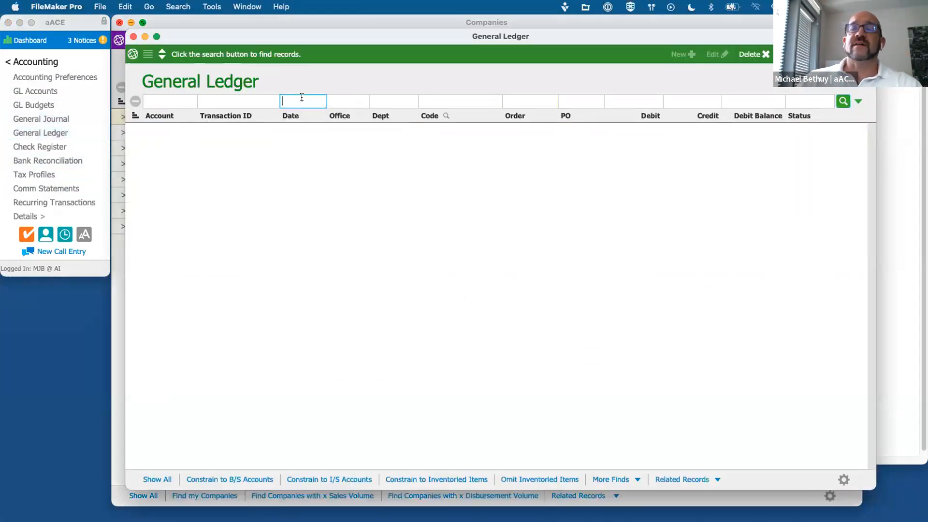
type("05/2023")
key("Return")
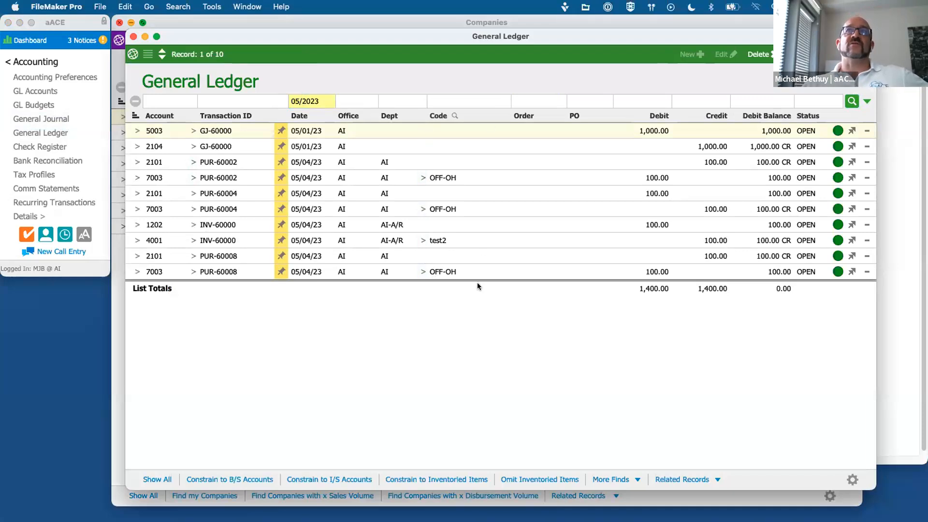
Inspect the Staples purchase behind the third General Ledger entry and close its record
left_click(193, 161)
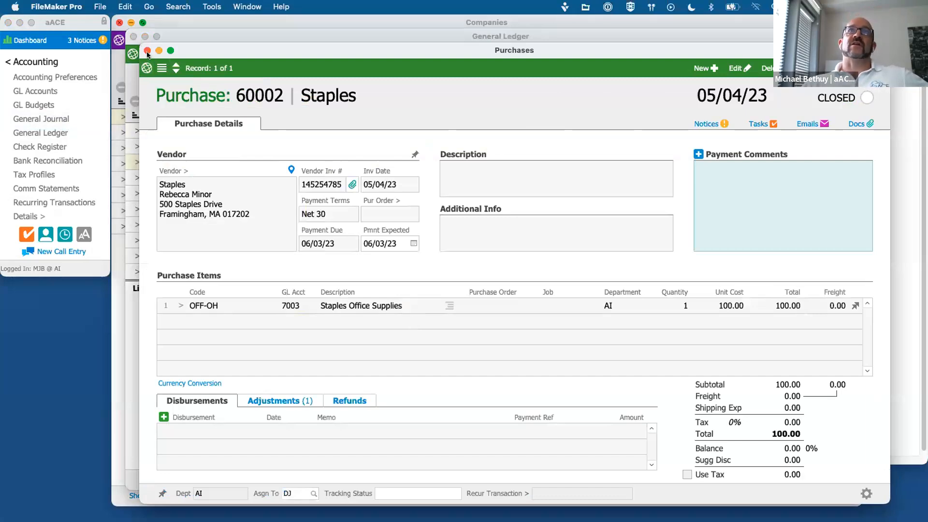
key("super+w")
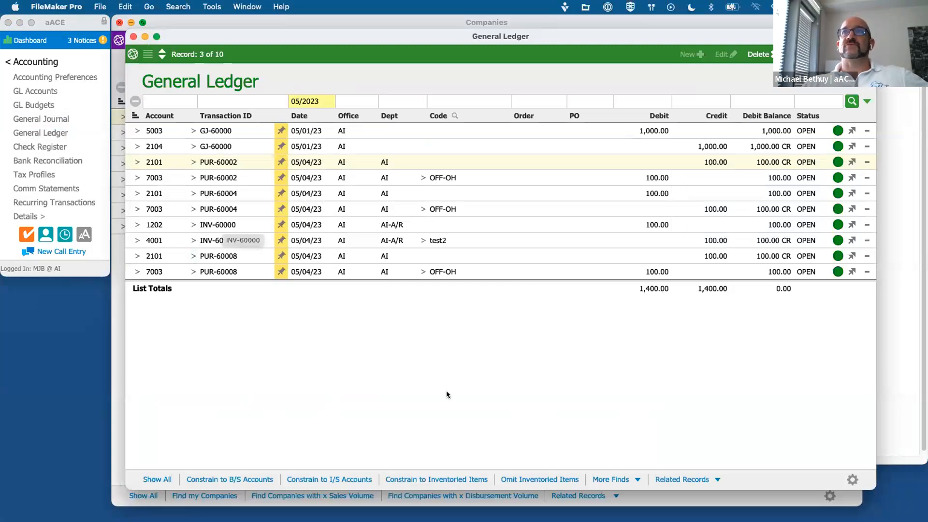
Close the General Ledger, highlight the "Edit, Delete, Actions, and Admin Actions" line in the TextEdit outline, and return to the Companies list
key("super+w")
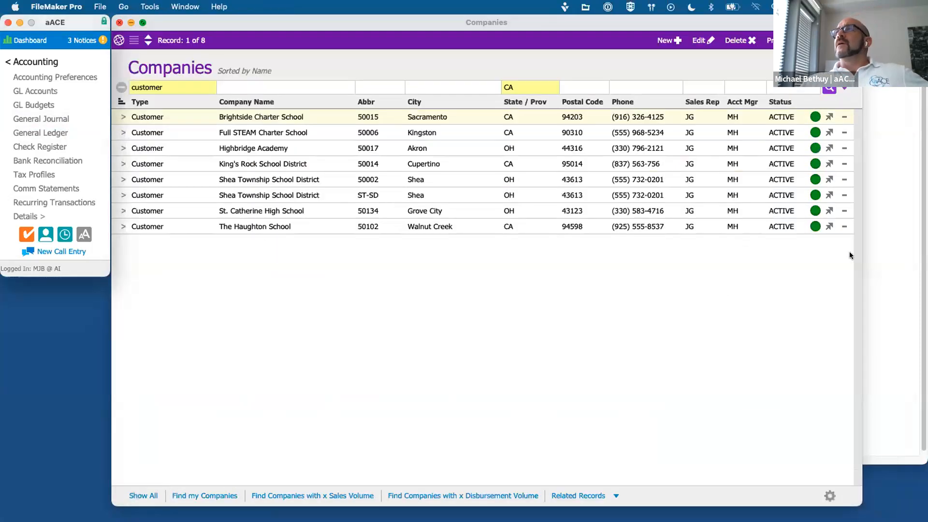
left_click(868, 261)
left_click(786, 318)
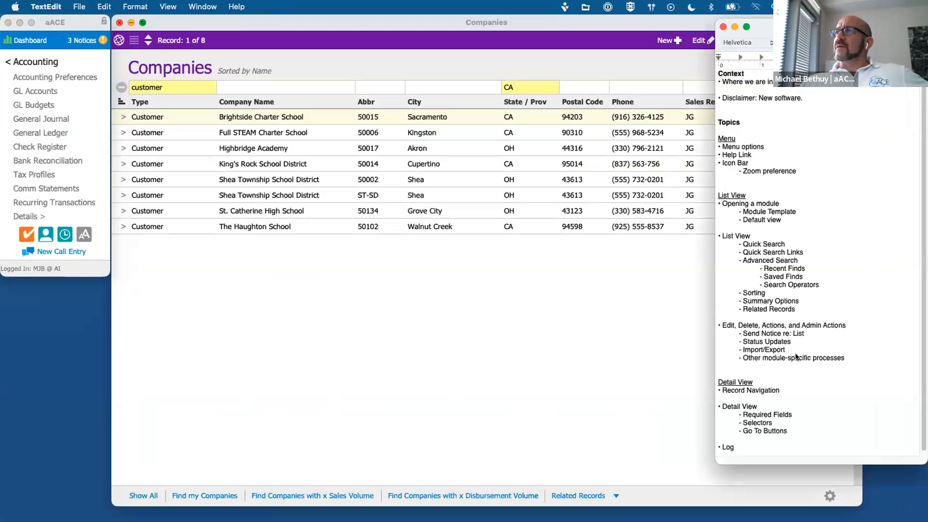
triple_click(730, 325)
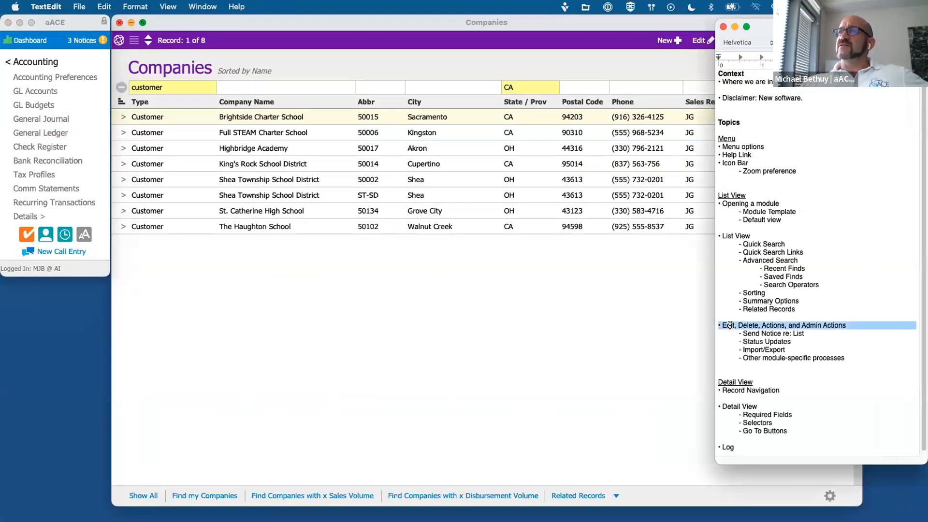
left_click(539, 327)
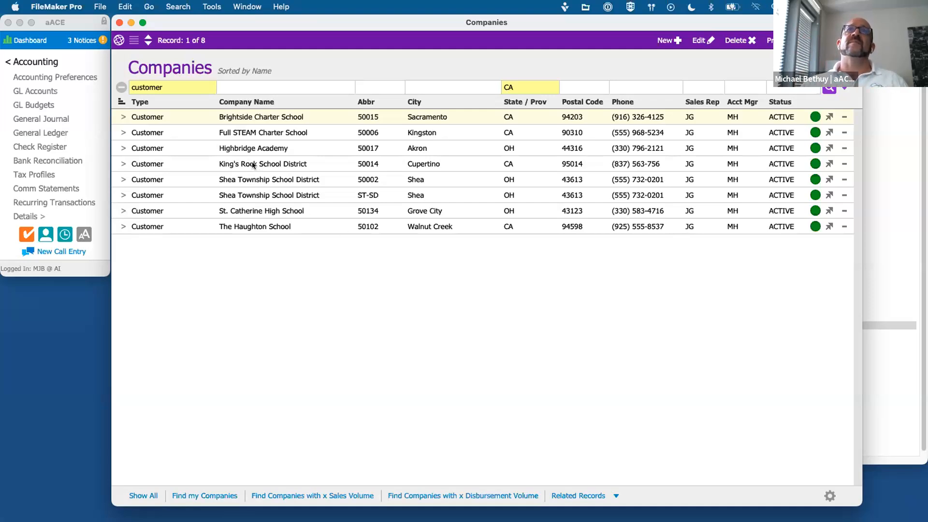
Sort the Companies list by Account Manager and look over its Actions and Edit options
left_click(122, 100)
left_click(144, 189)
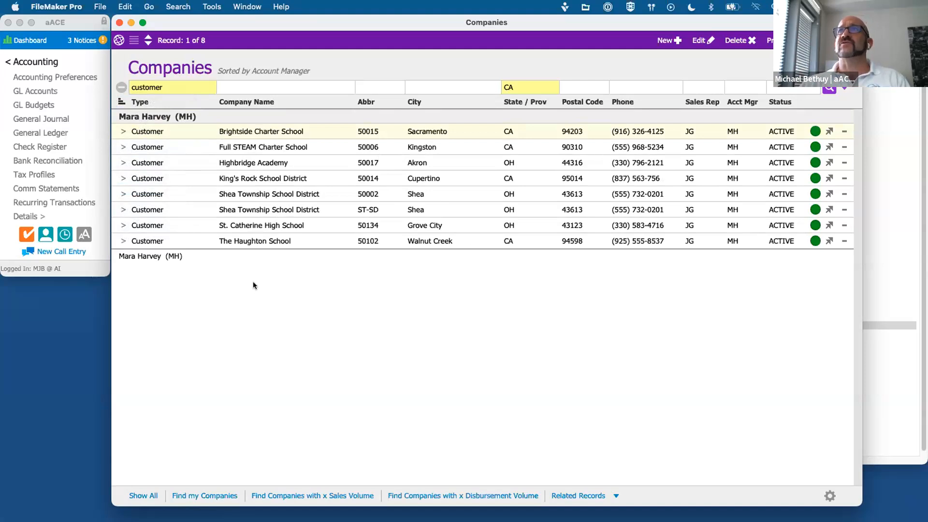
left_click(821, 41)
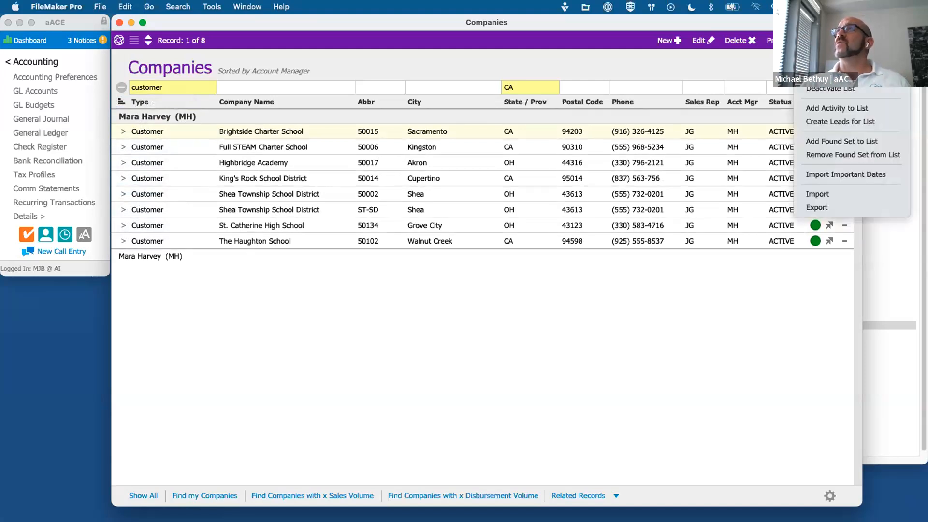
left_click(699, 42)
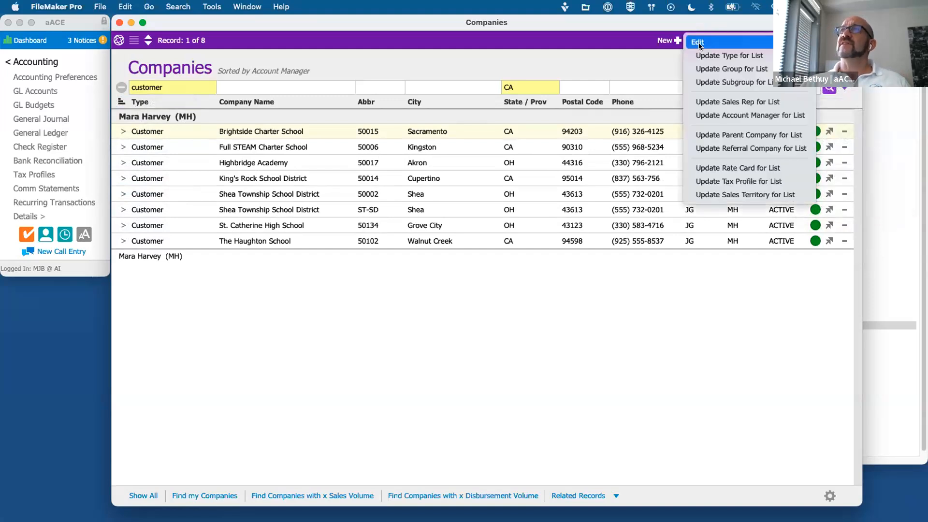
left_click(634, 70)
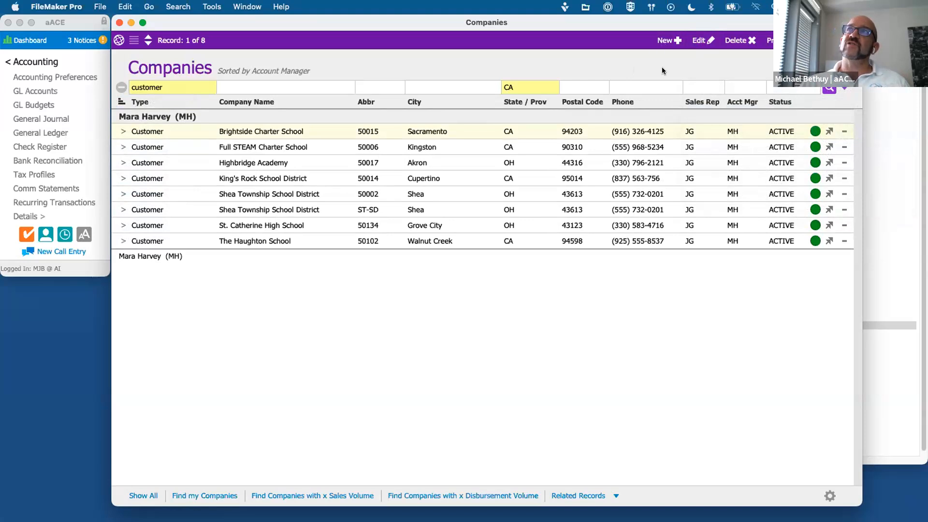
Update the Account Manager for all companies in the list to the logged-in team member, searching the selector by surname
left_click(700, 41)
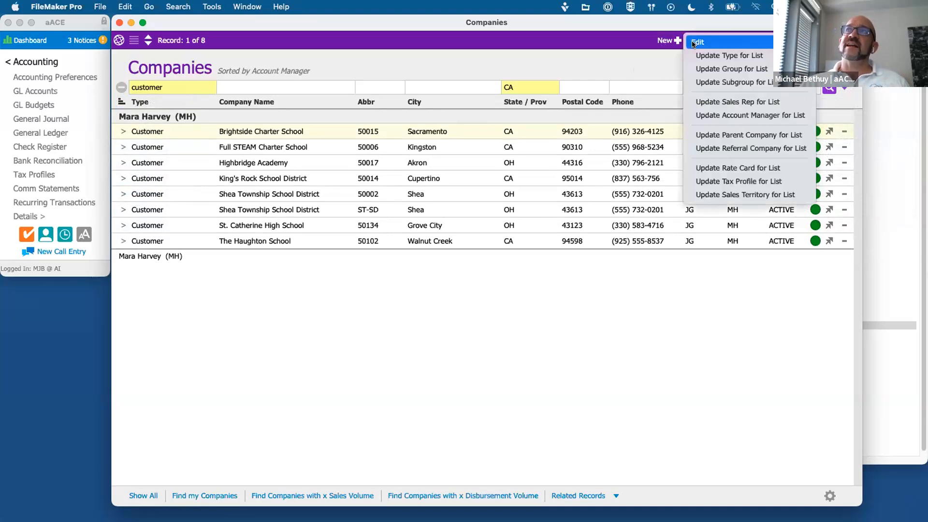
left_click(709, 116)
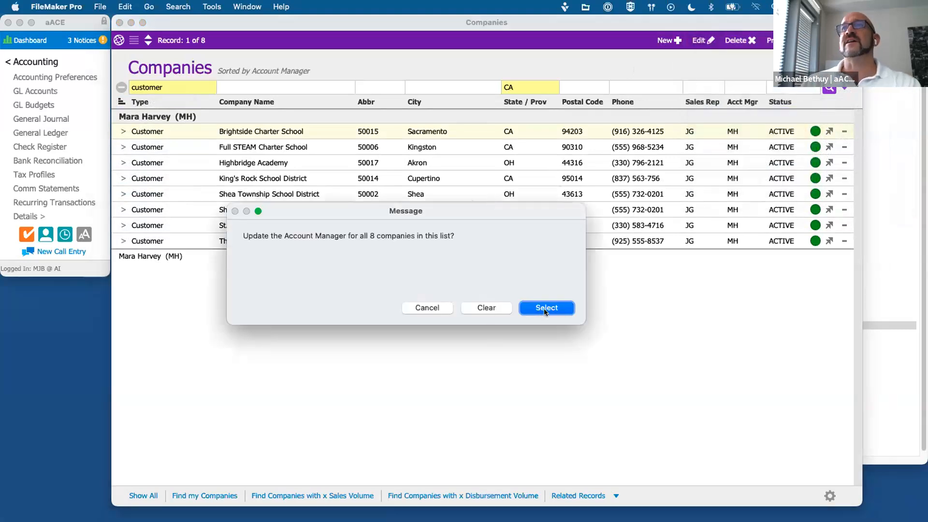
left_click(545, 311)
left_click(257, 75)
type("bethuy")
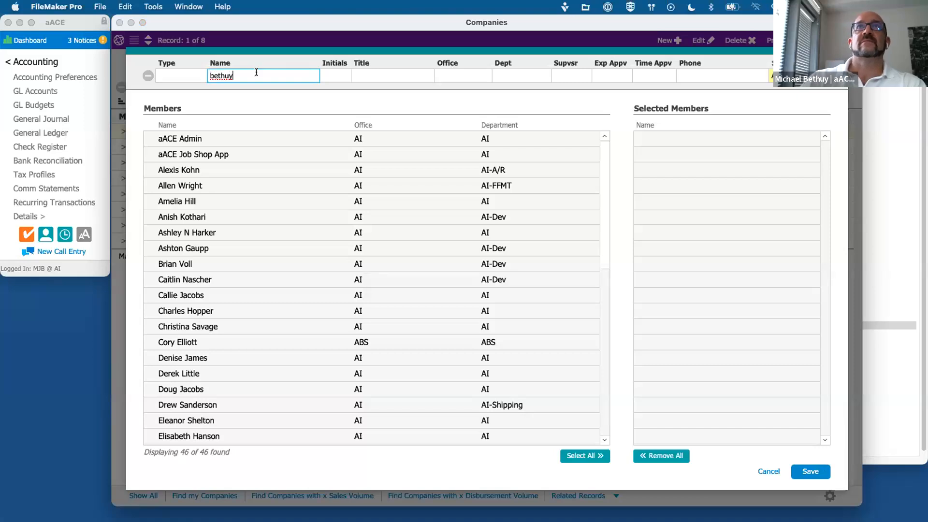
key("Return")
left_click(222, 141)
left_click(816, 472)
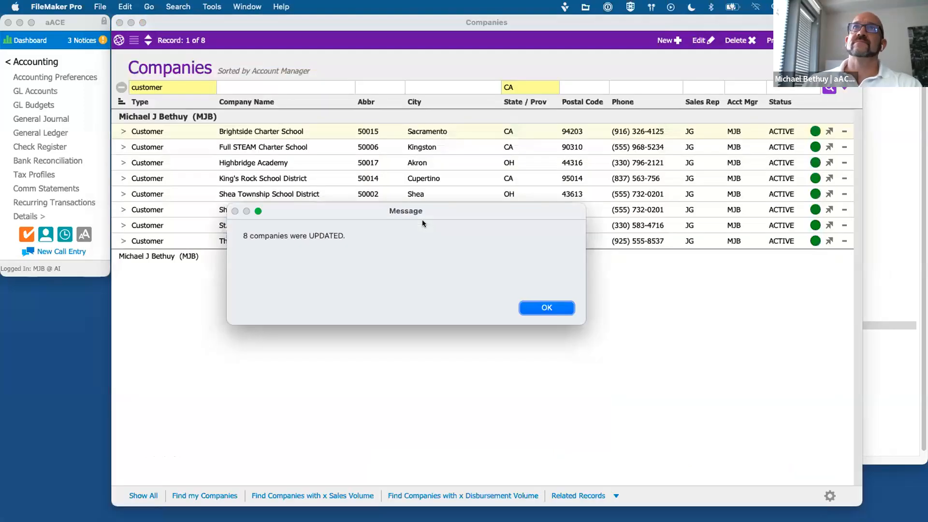
left_click(547, 307)
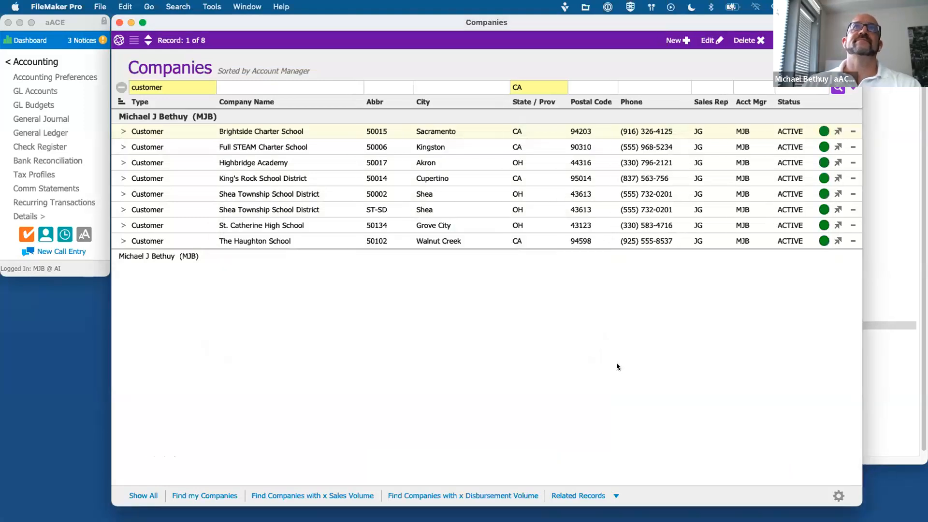
Close the Companies window, reopen Companies from CRM & Sales, and sort the list by Type
left_click(119, 22)
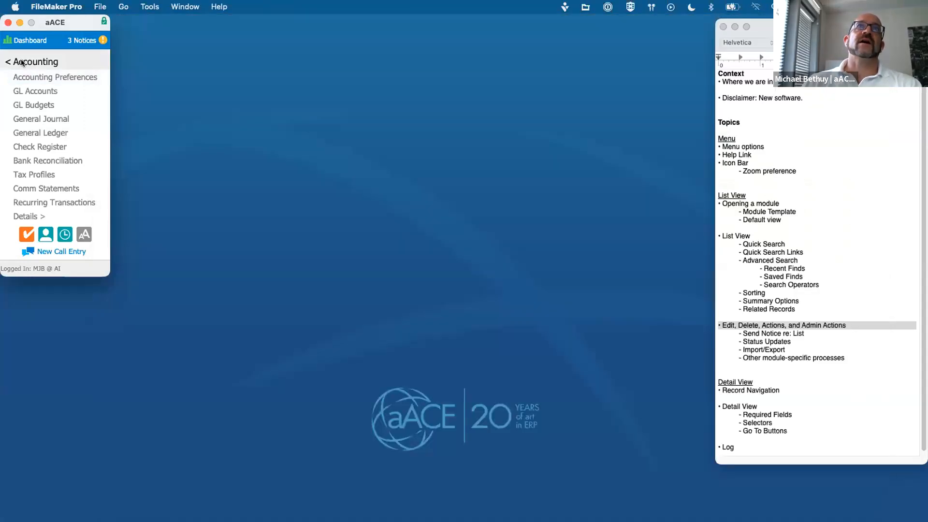
left_click(22, 63)
left_click(28, 89)
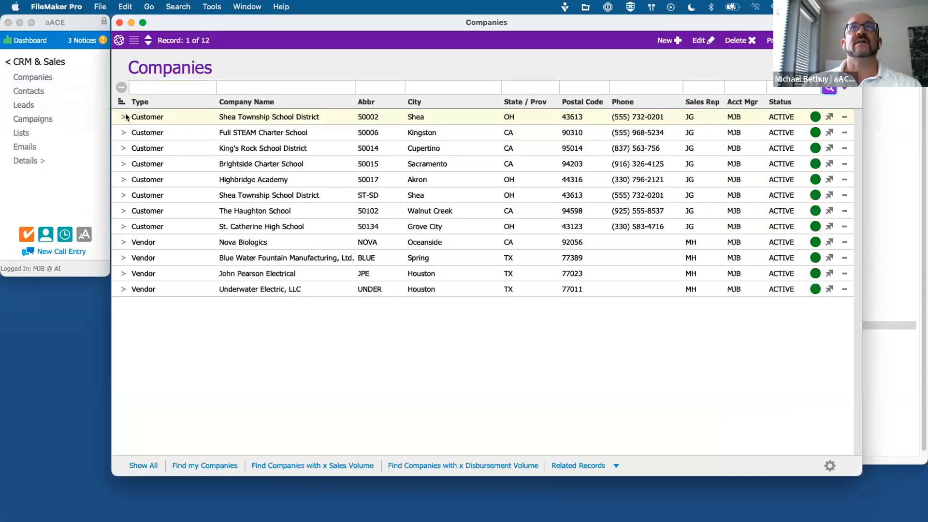
left_click(139, 101)
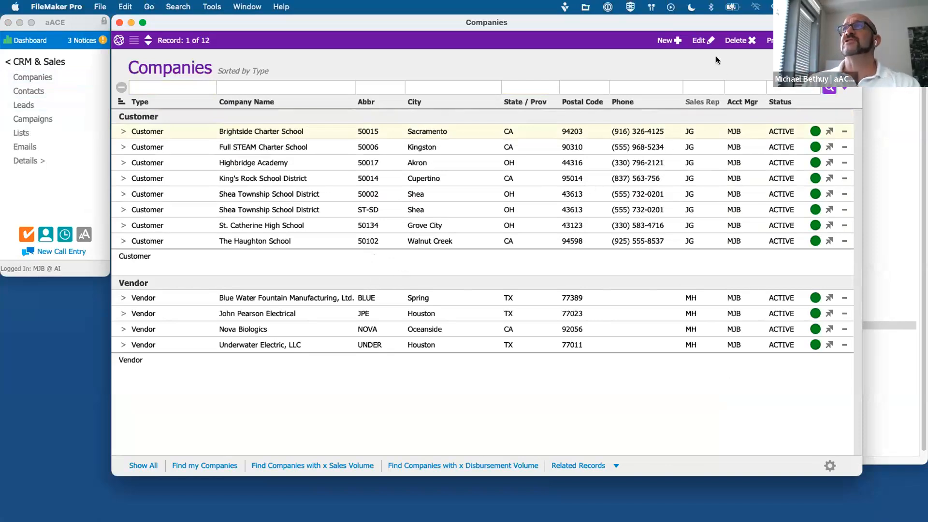
Examine the Edit, Delete and Print options for the Companies list, cancelling the deletion
left_click(699, 41)
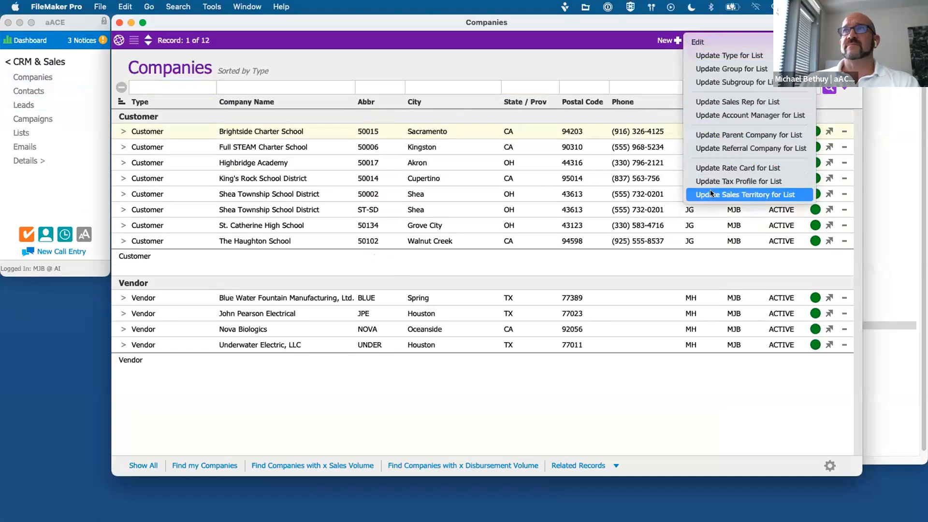
left_click(645, 61)
left_click(738, 41)
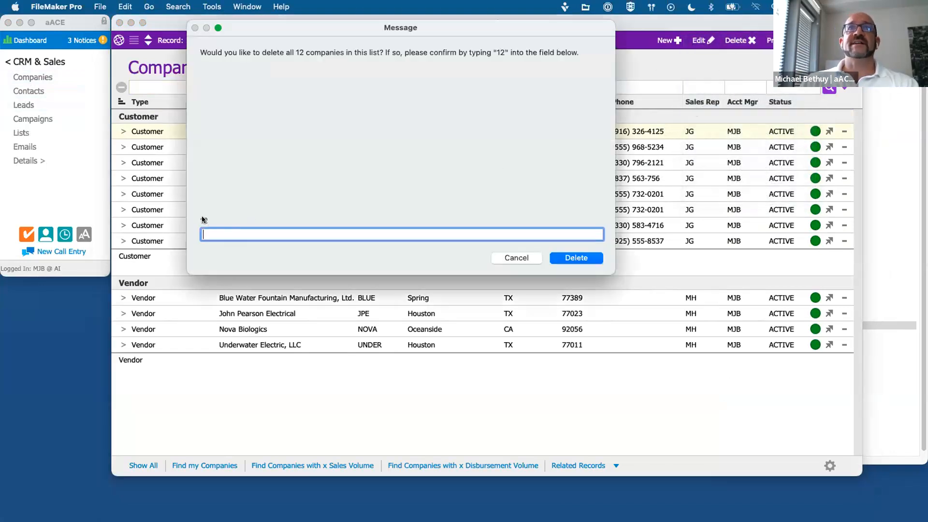
left_click(522, 257)
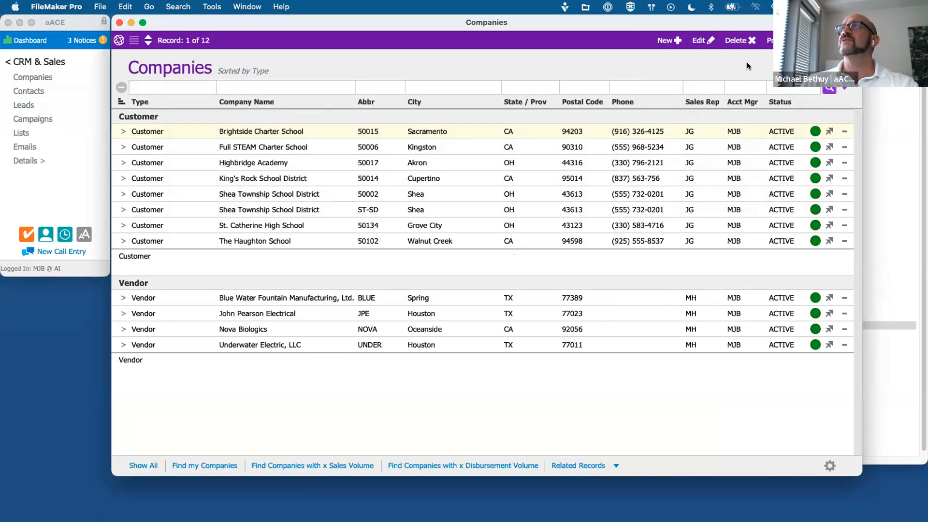
left_click(769, 40)
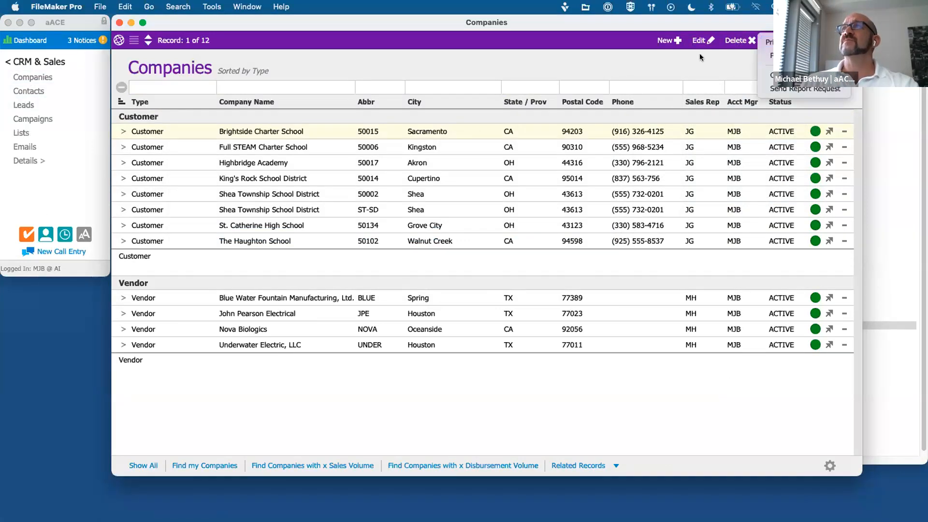
left_click(662, 71)
Open Invoices under Accts Receivable, look over its print and A/R report options, and close the Invoices window
left_click(50, 194)
left_click(35, 63)
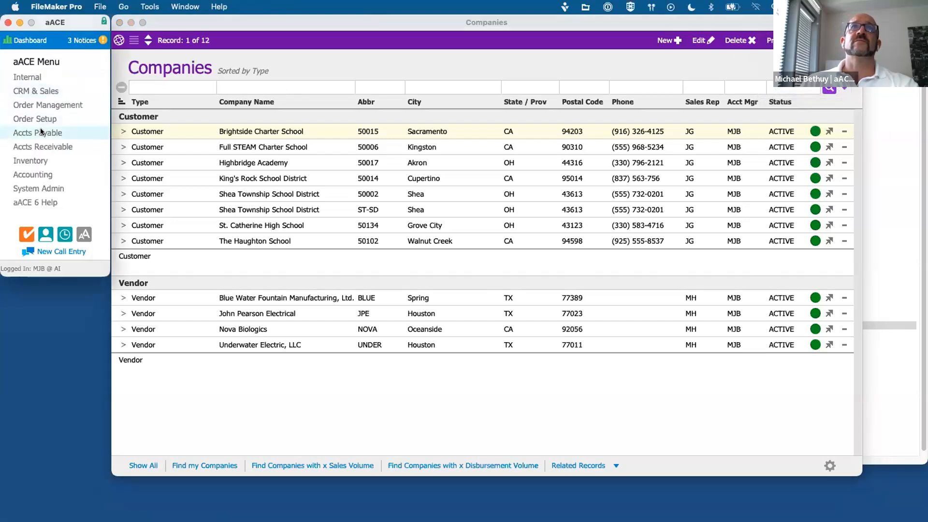
left_click(39, 146)
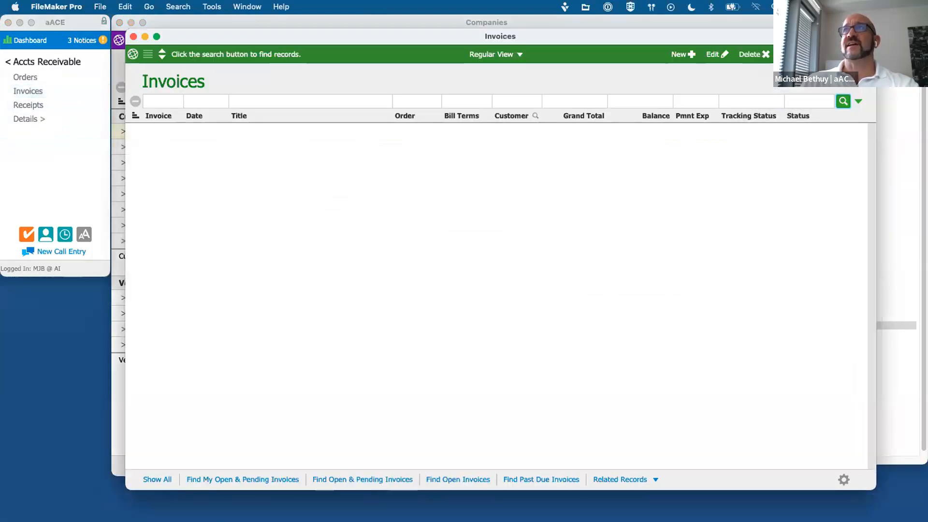
left_click(788, 54)
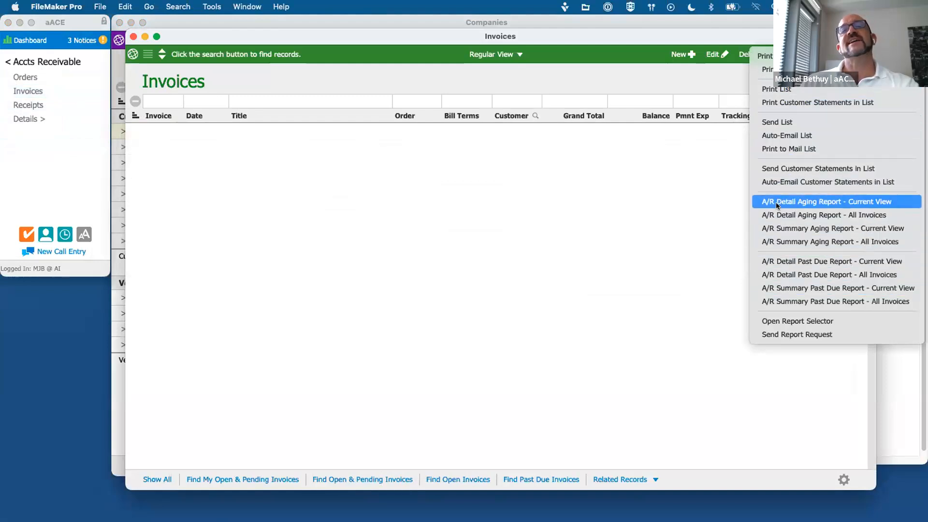
left_click(488, 220)
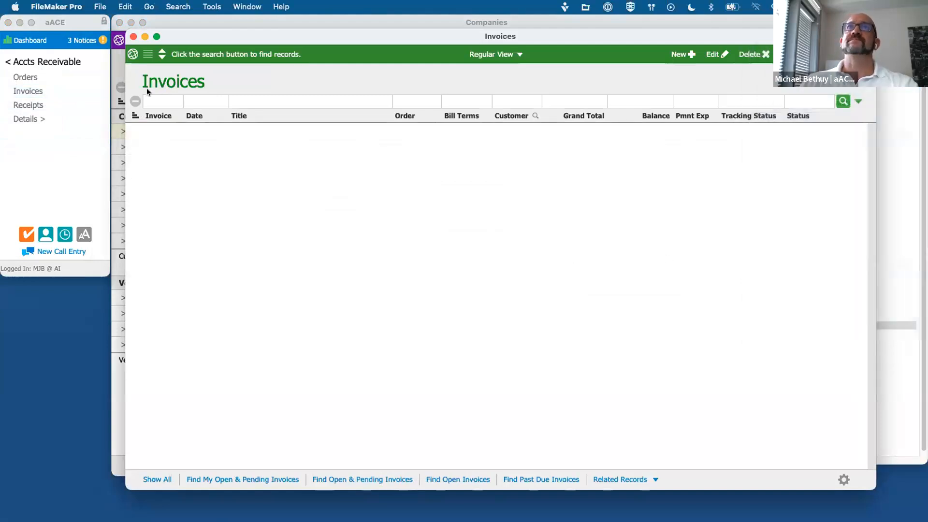
left_click(133, 36)
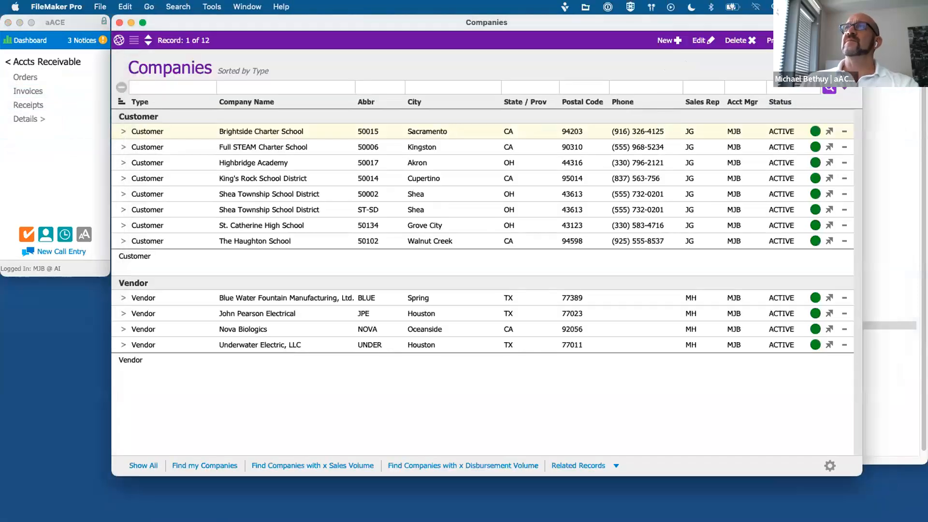
Look over the Actions options for Companies and for Line Item Codes under Order Setup, and close the Line Item Codes window
left_click(829, 40)
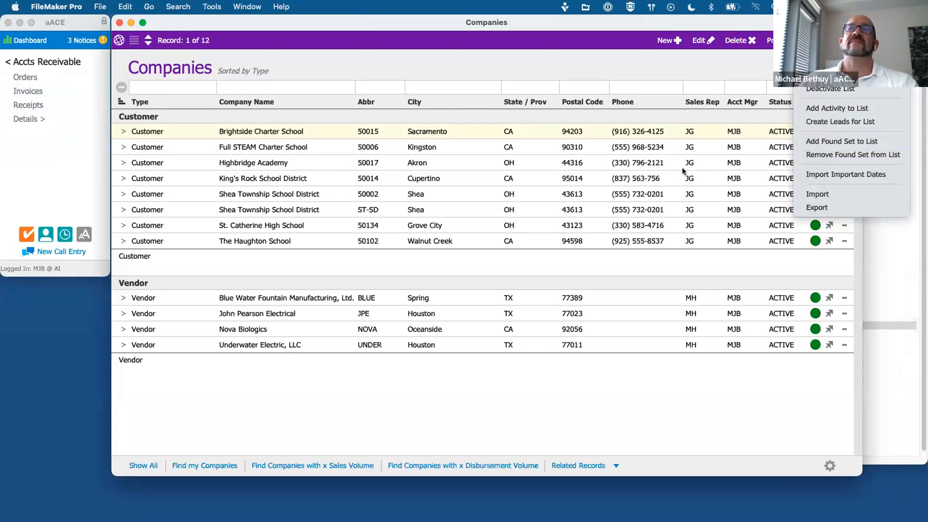
left_click(70, 157)
left_click(43, 62)
left_click(41, 118)
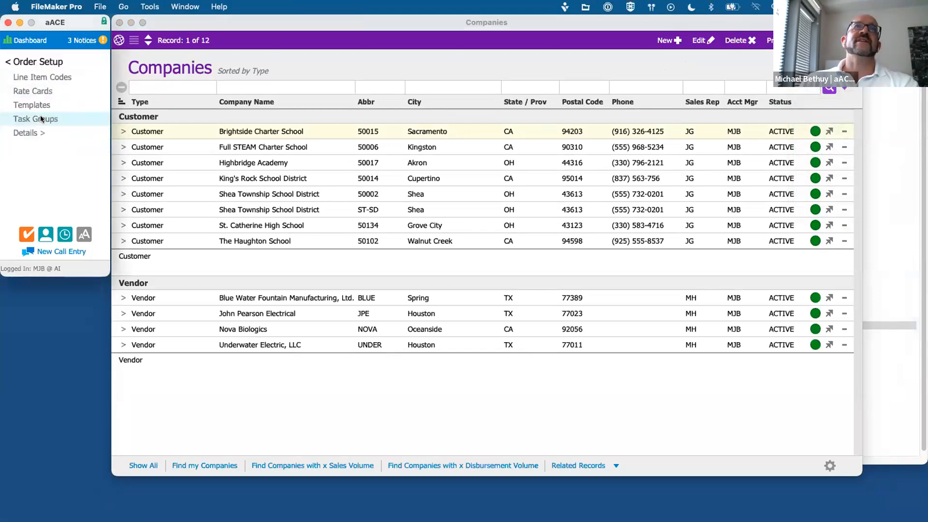
left_click(45, 76)
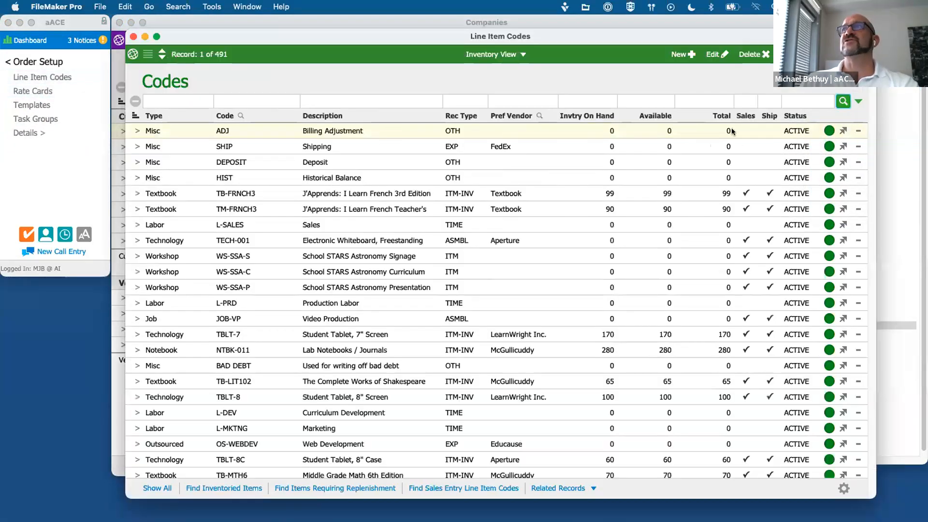
left_click(793, 54)
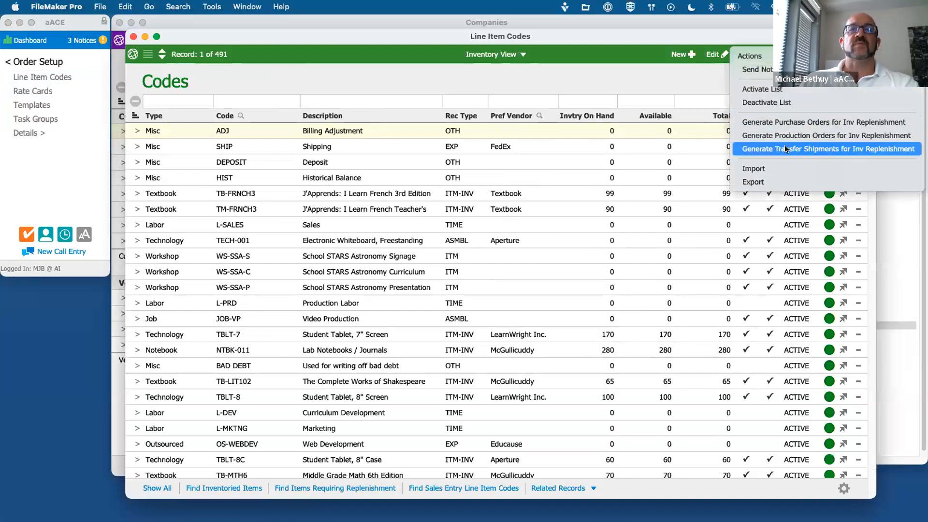
left_click(718, 91)
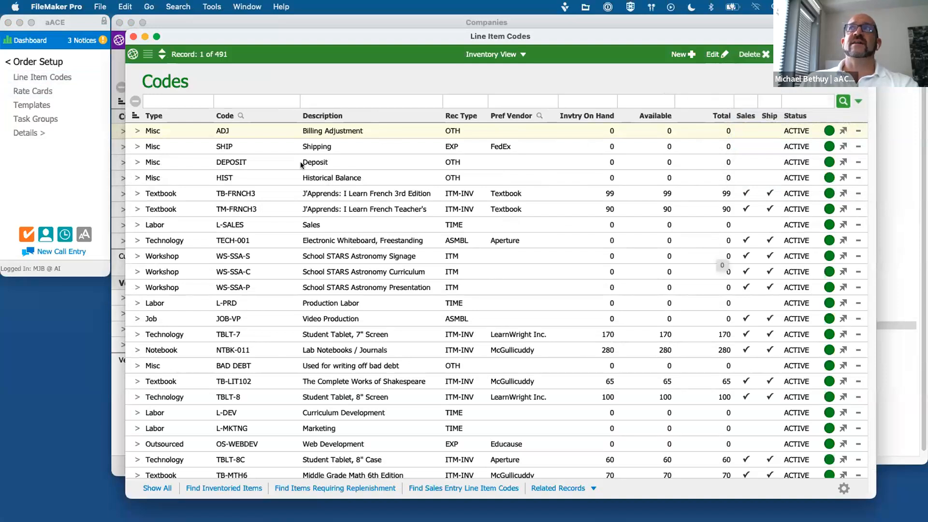
left_click(133, 36)
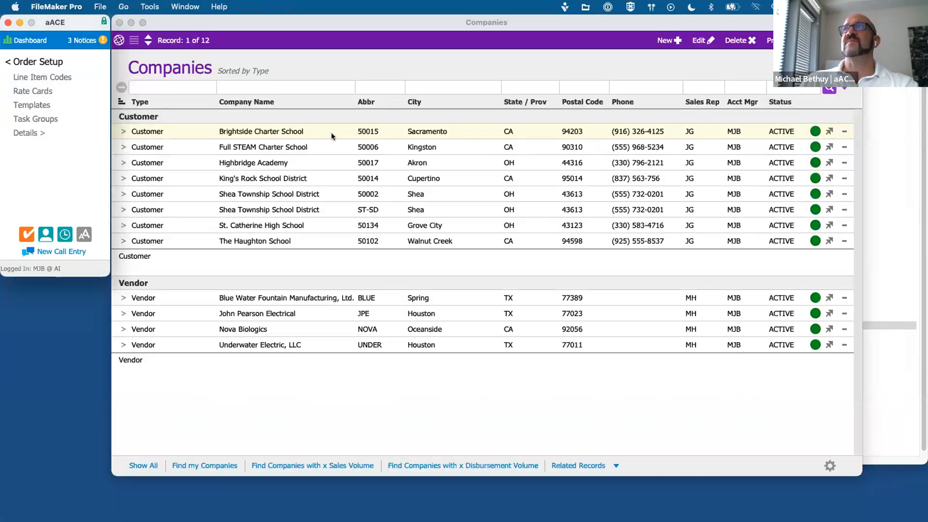
Look over the Admin Options for the Companies list, dismiss them, and switch to the TextEdit topic outline
left_click(830, 466)
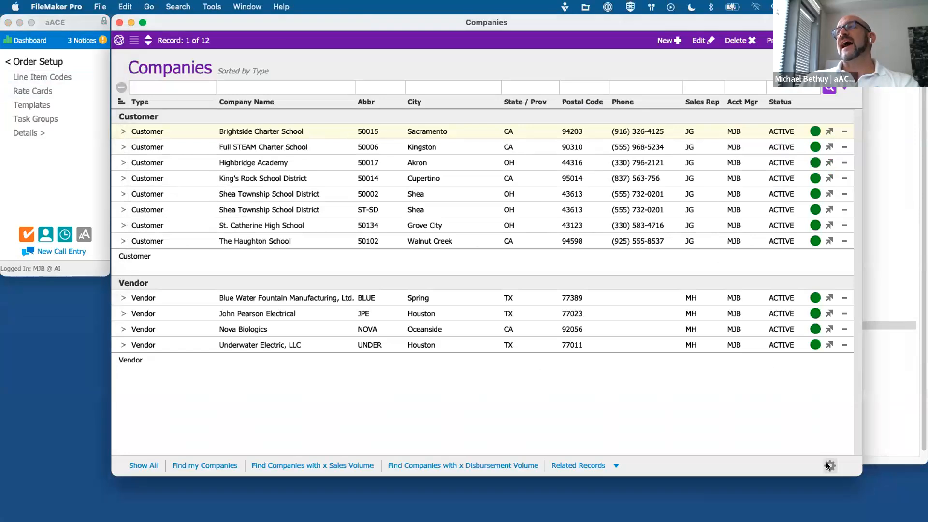
scroll(793, 496, "down", 5)
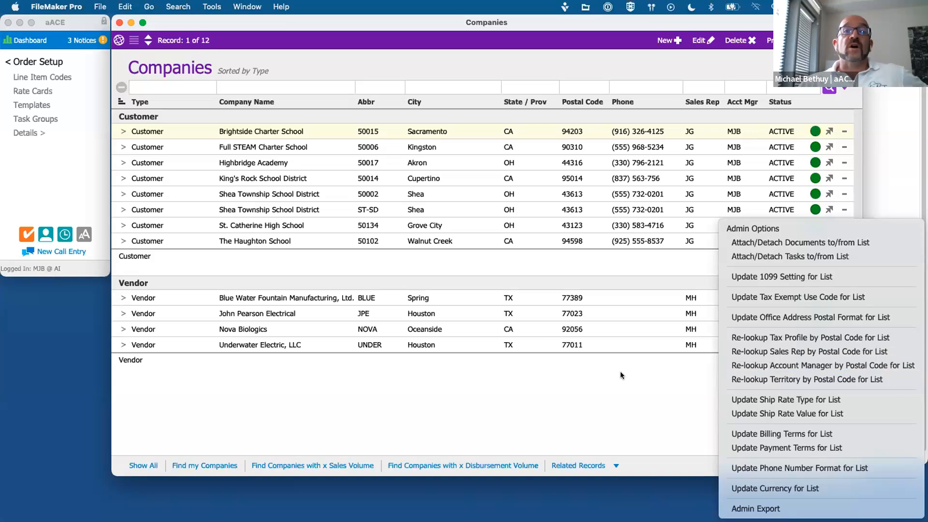
left_click(614, 383)
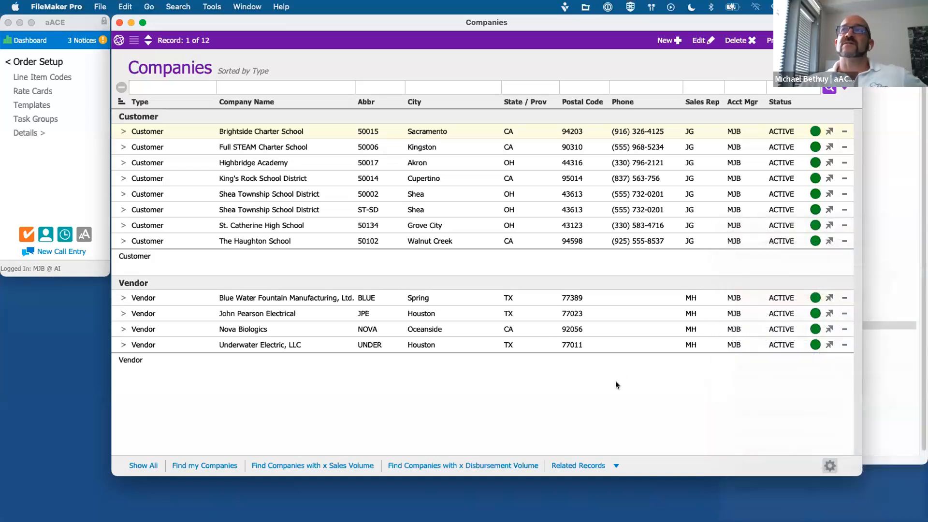
left_click(874, 343)
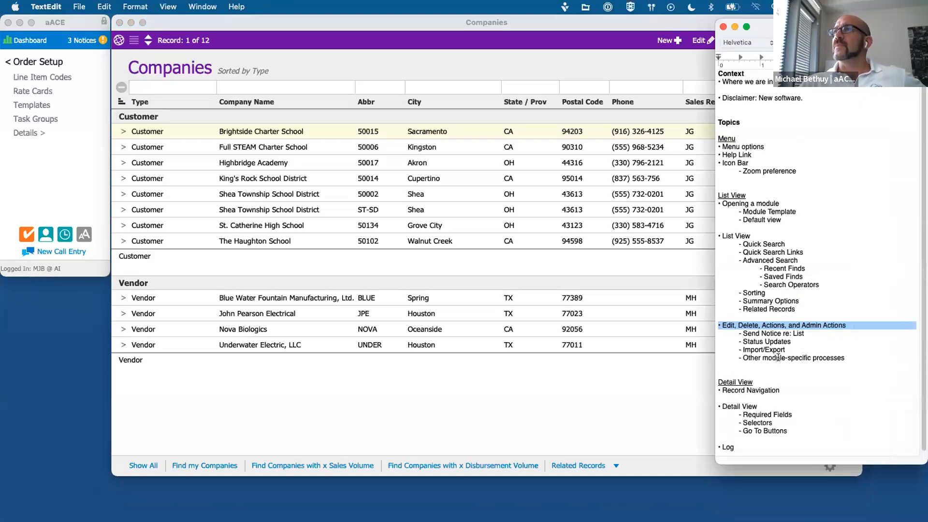
Switch from the TextEdit outline to the Companies list and omit the four vendor records from the list
mouse_move(722, 357)
left_mouse_down()
mouse_move(725, 332)
mouse_move(724, 340)
left_mouse_up()
left_click(607, 379)
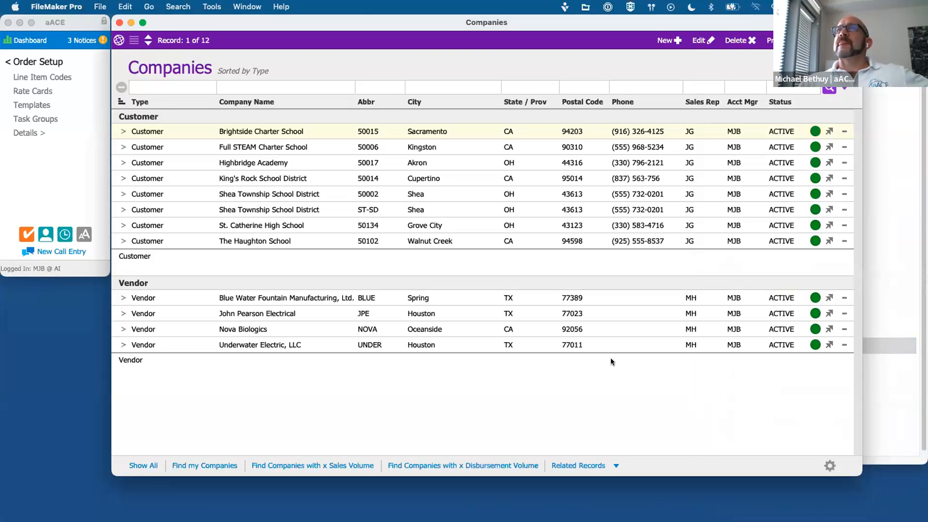
left_click(840, 343)
left_click(853, 328)
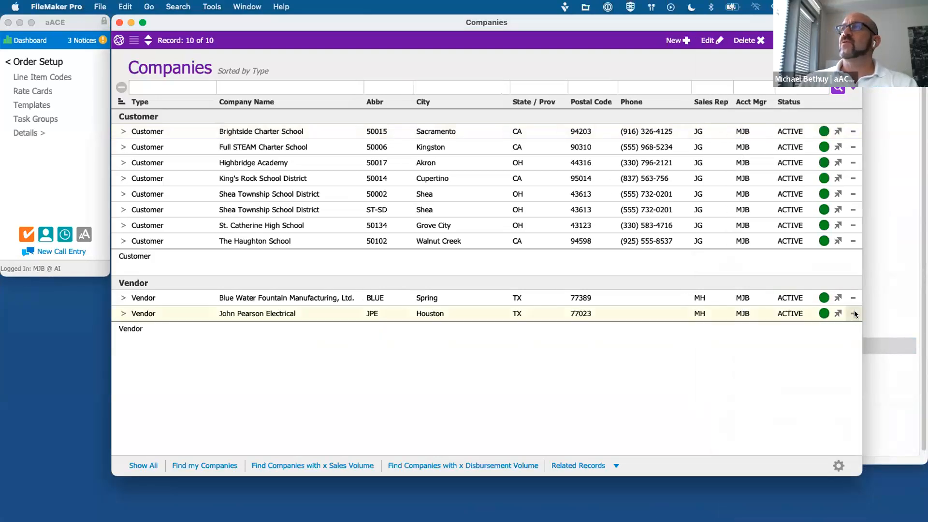
left_click(854, 313)
left_click(852, 297)
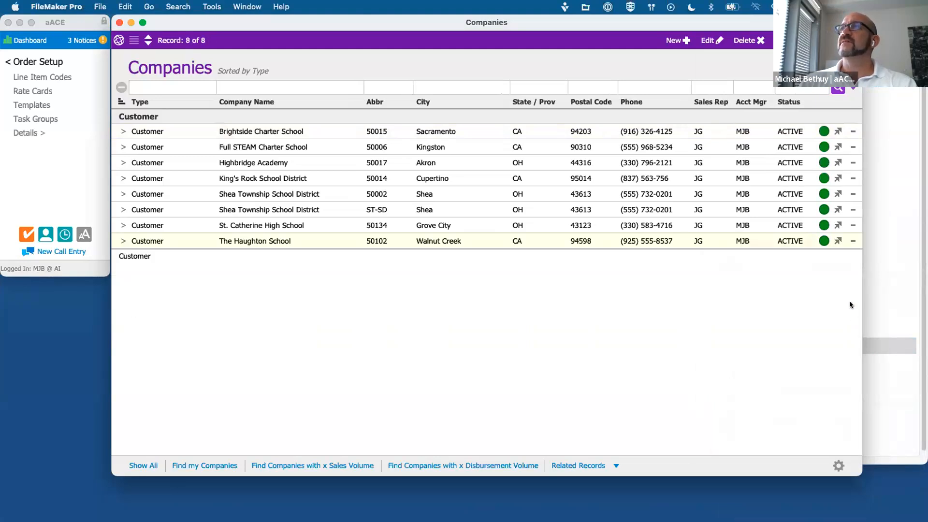
Start a notice about the listed companies and add a team member as its recipient
left_click(822, 40)
left_click(835, 75)
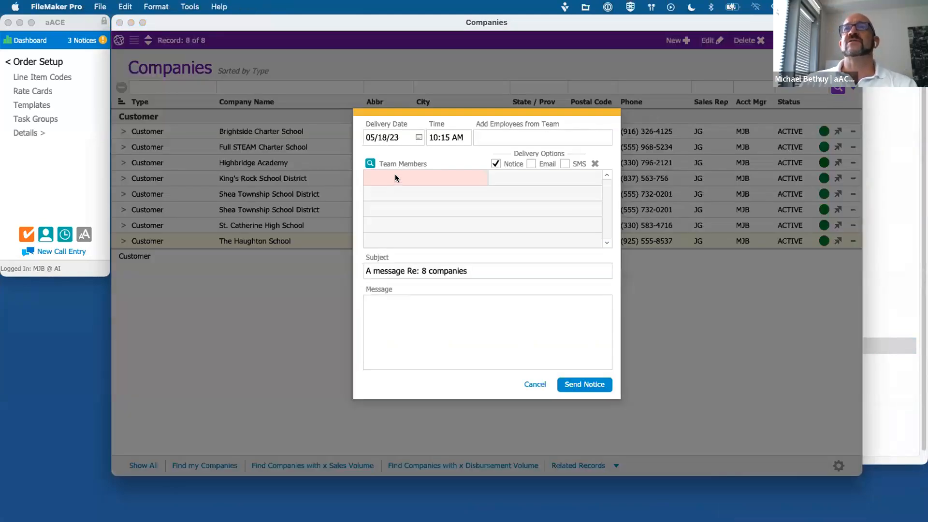
left_click(395, 179)
type("eH")
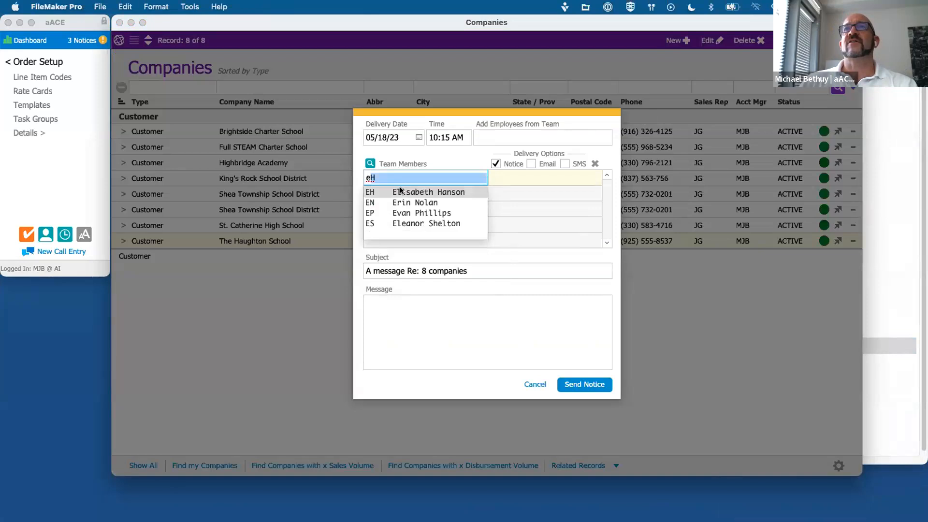
left_click(418, 201)
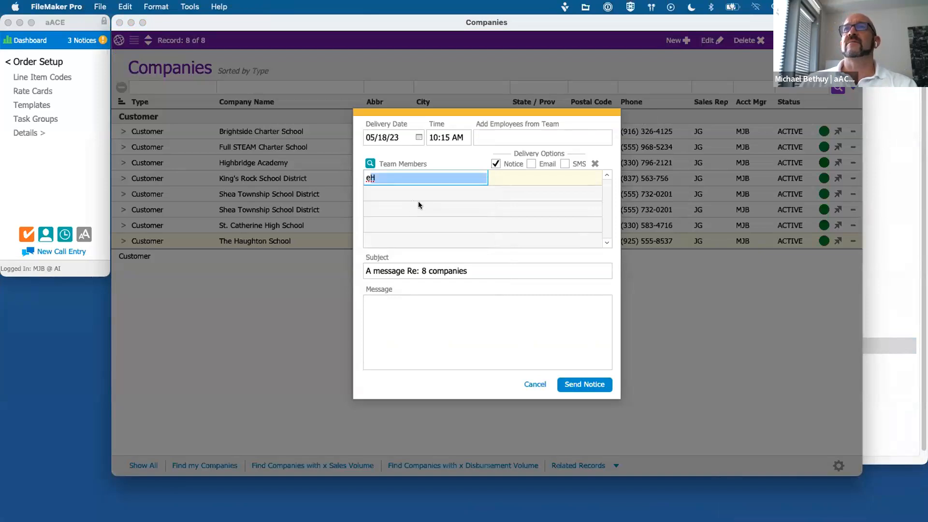
Write a notice message stating that this list of customers was updated with the sender as the AM, and send it
left_click(430, 317)
type("I ")
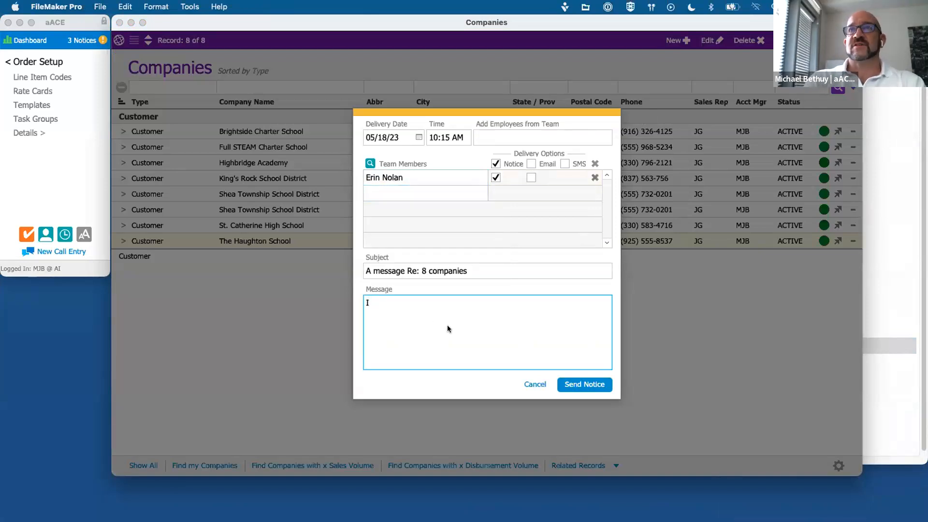
type("updated this ")
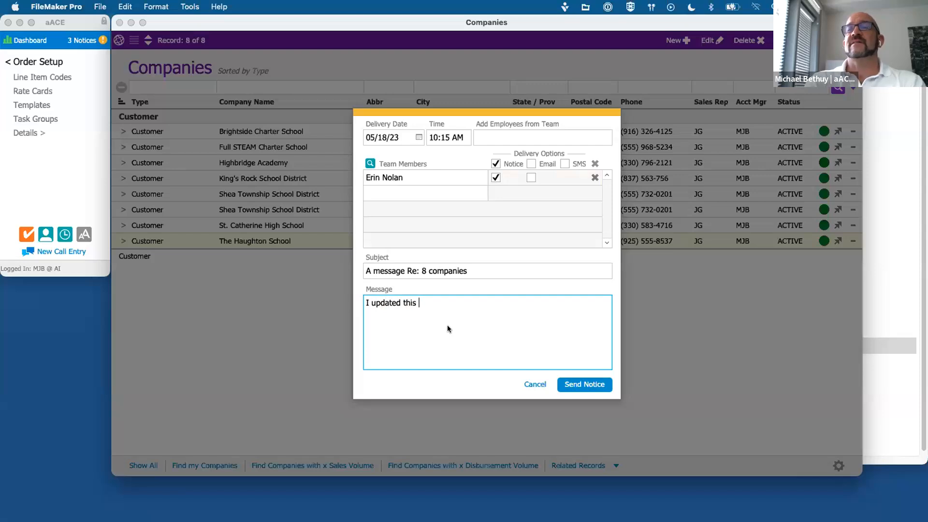
type("list of customer")
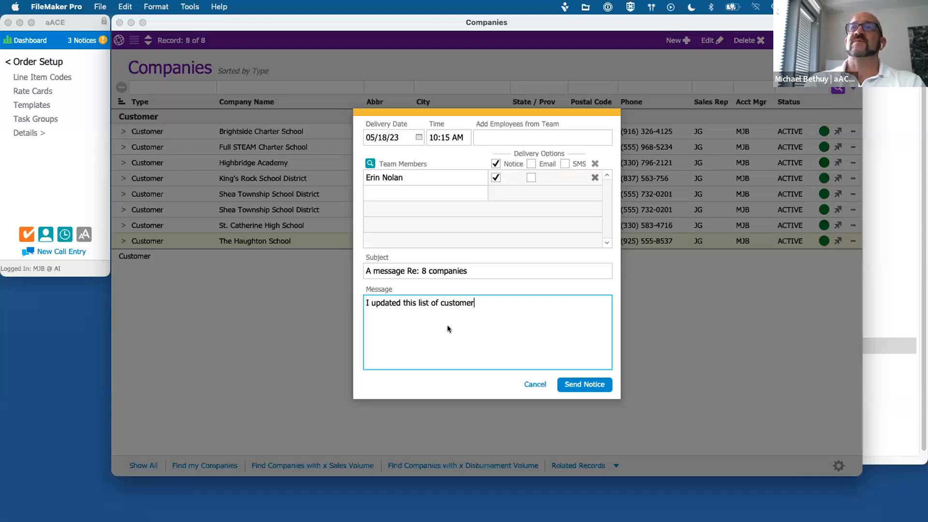
type("s to have ")
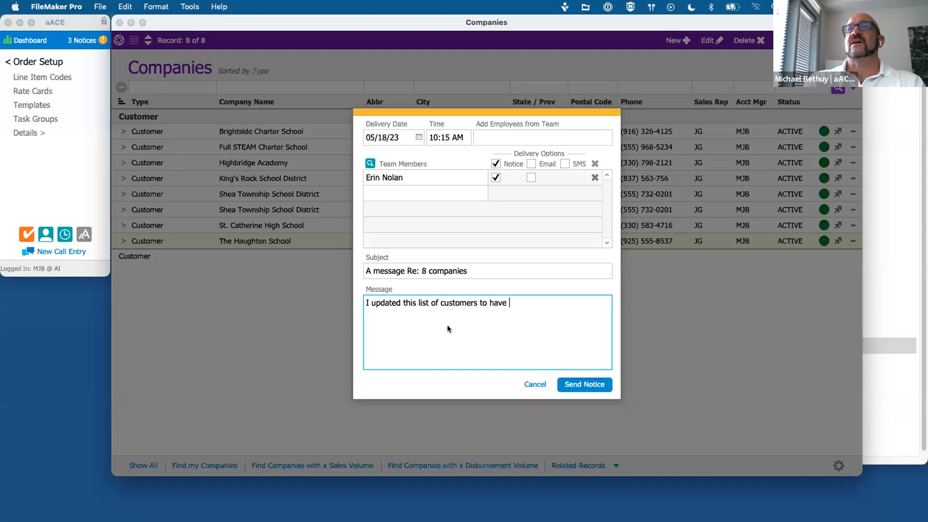
type("me as the AM rath")
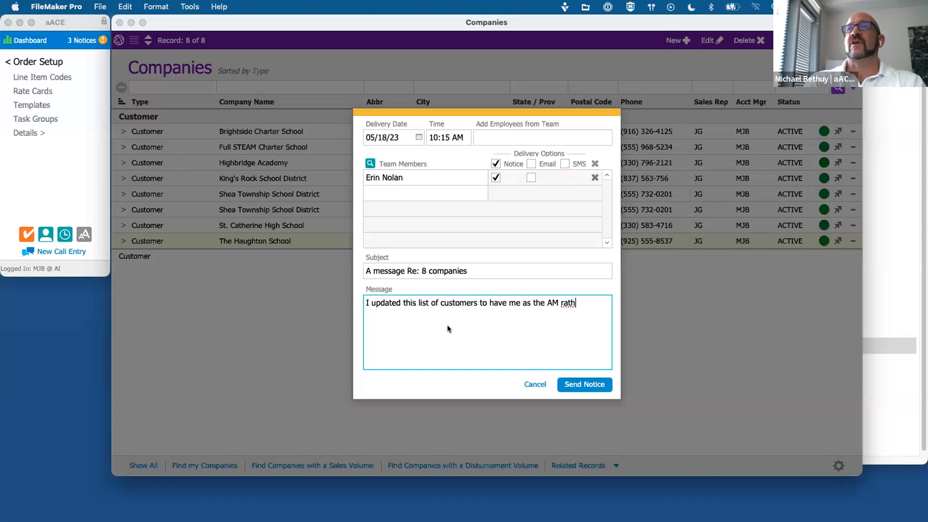
type("er than Mara.")
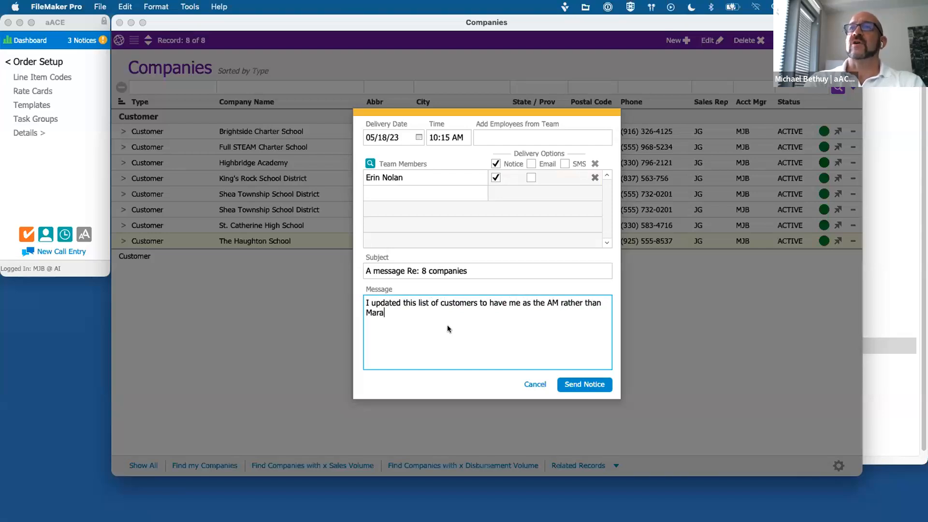
left_click(595, 385)
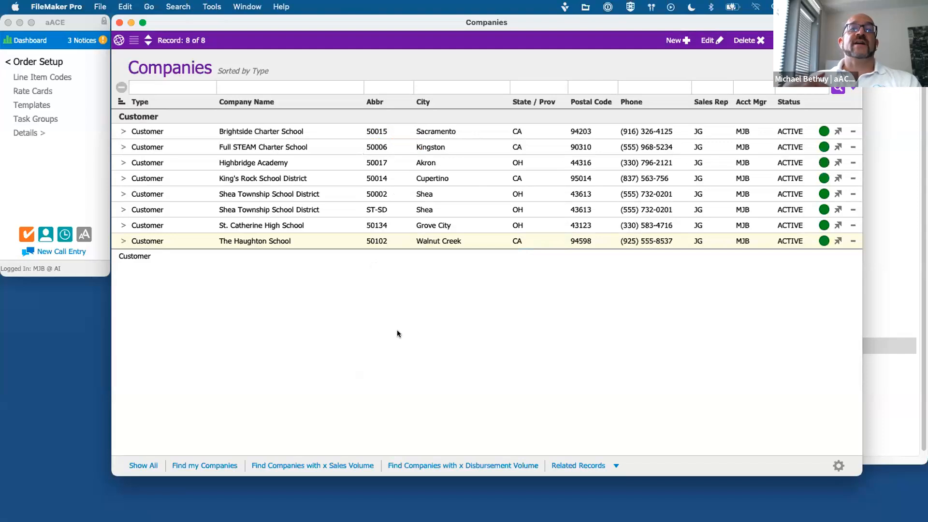
Open My Notices, view the purchase orders linked to the first inventory replenishment notice, and return to the Companies list
left_click(39, 170)
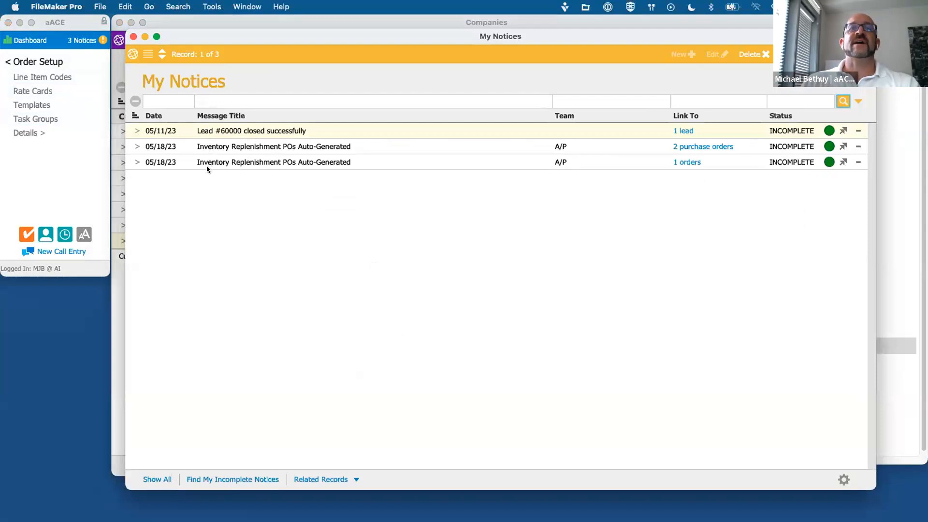
left_click(683, 148)
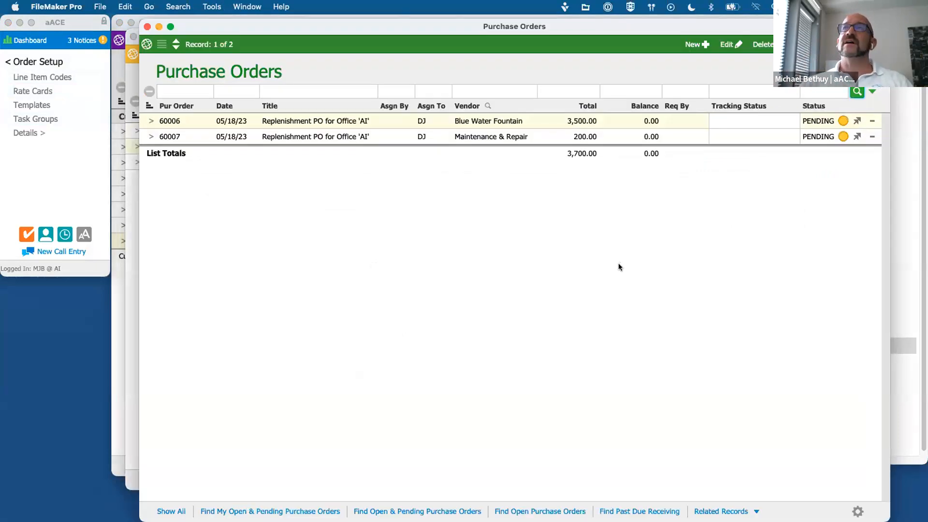
left_click(147, 26)
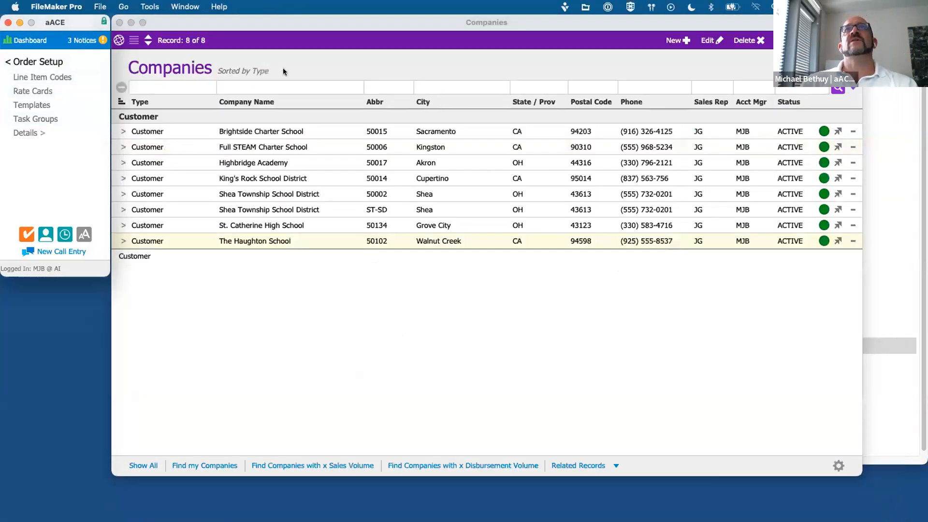
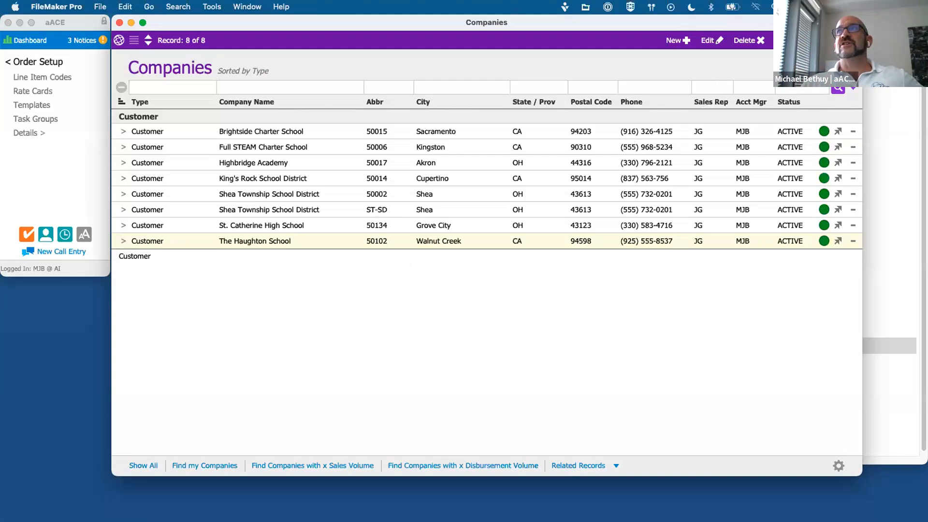
Open the Notices Viewer for Brightside Charter School, look through its notices from newest to oldest, and close the viewer
left_click(826, 40)
left_click(486, 290)
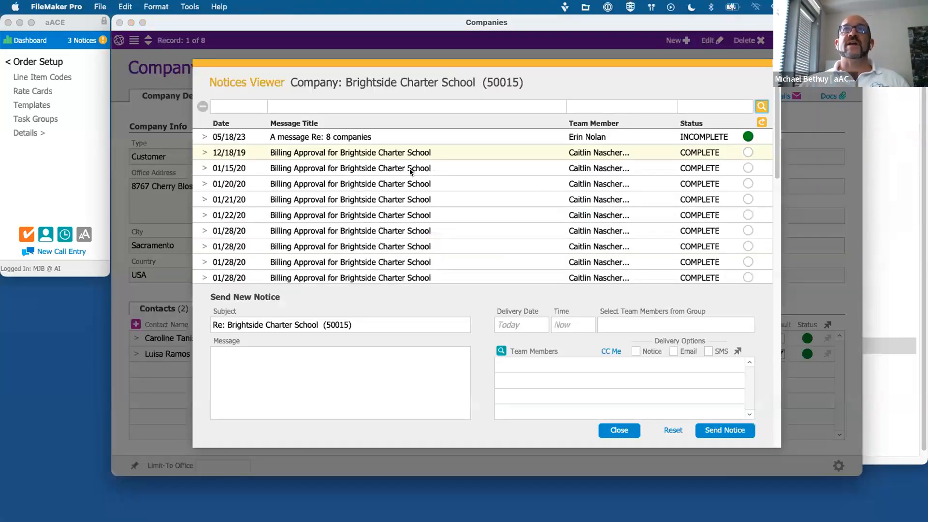
scroll(433, 209, "down", 3)
scroll(428, 210, "down", 5)
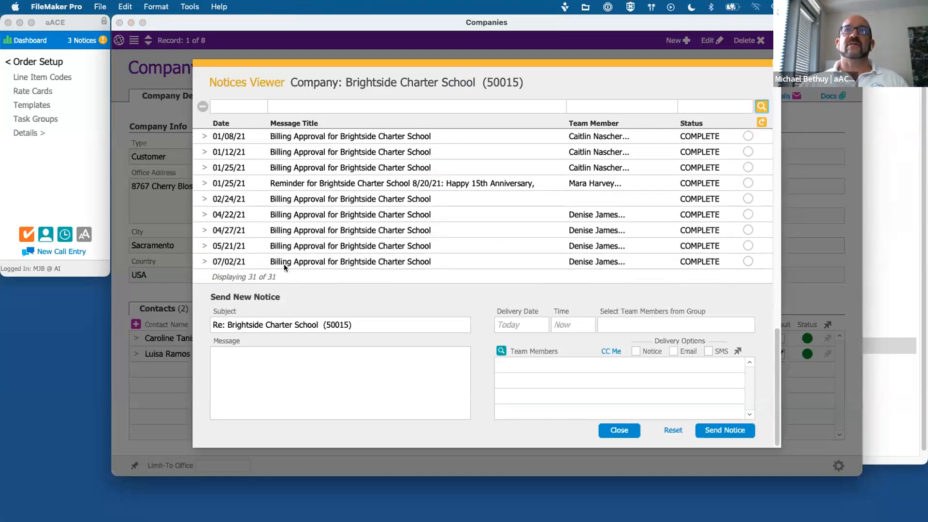
scroll(367, 232, "up", 10)
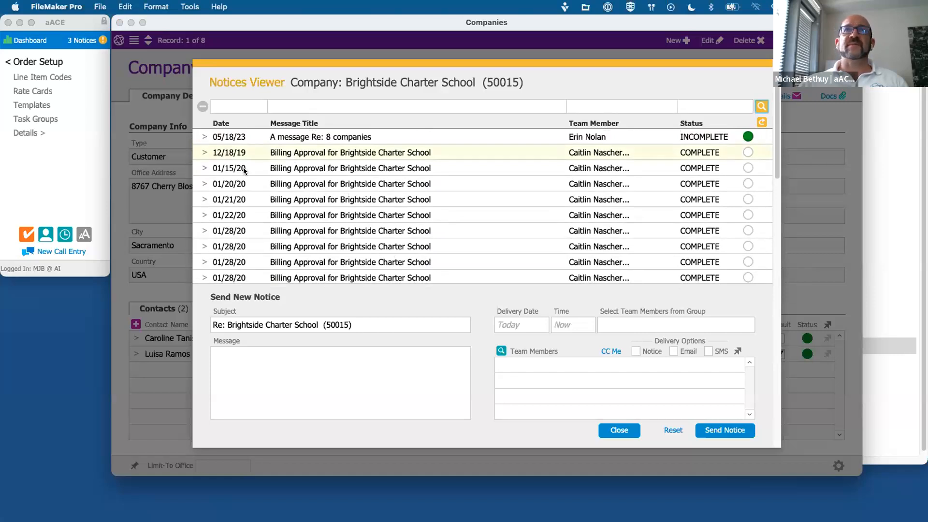
scroll(350, 261, "down", 5)
scroll(344, 241, "down", 5)
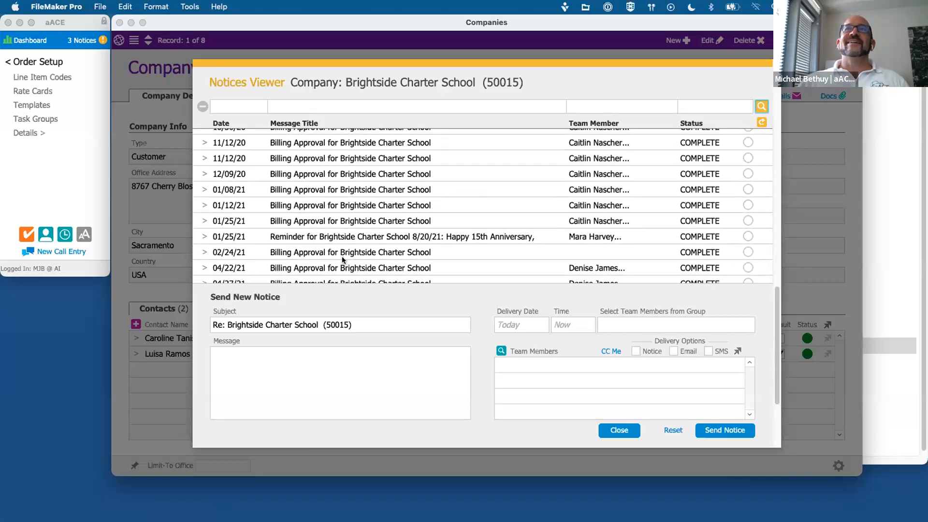
scroll(329, 242, "up", 10)
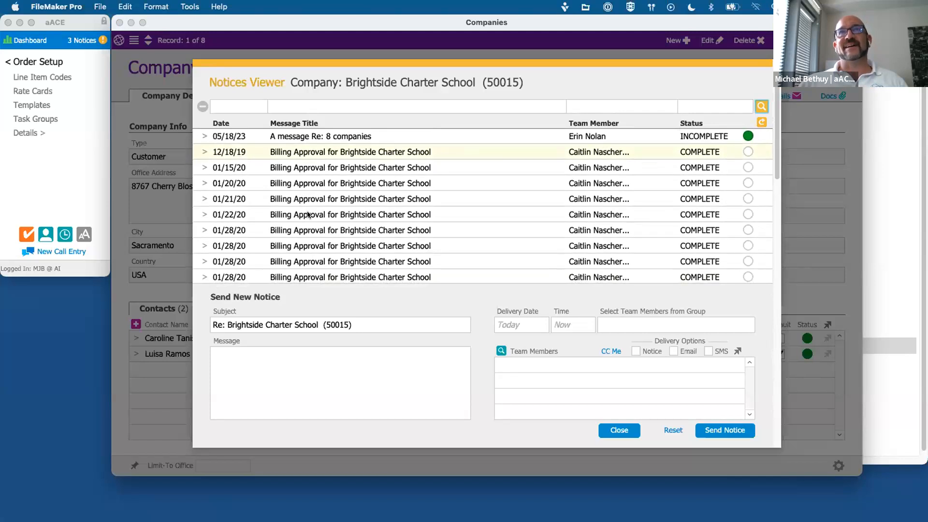
scroll(307, 214, "down", 10)
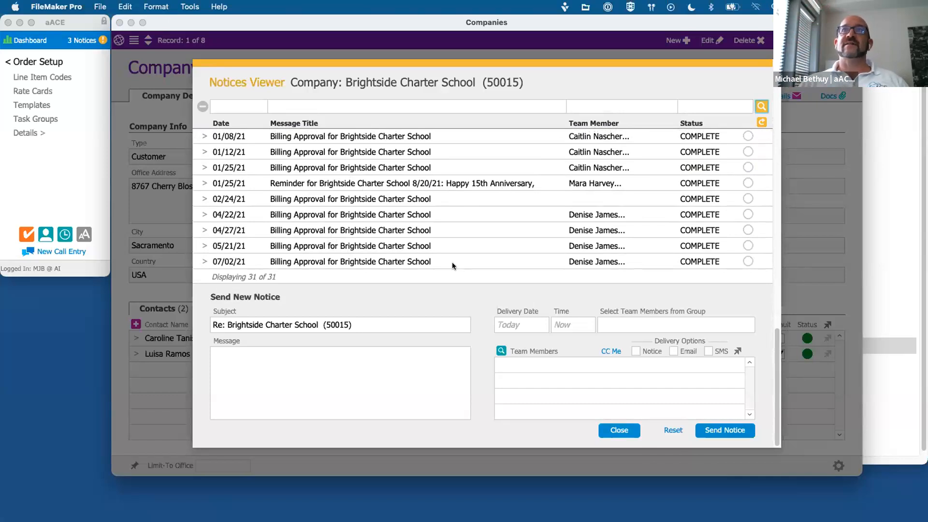
scroll(450, 242, "up", 4)
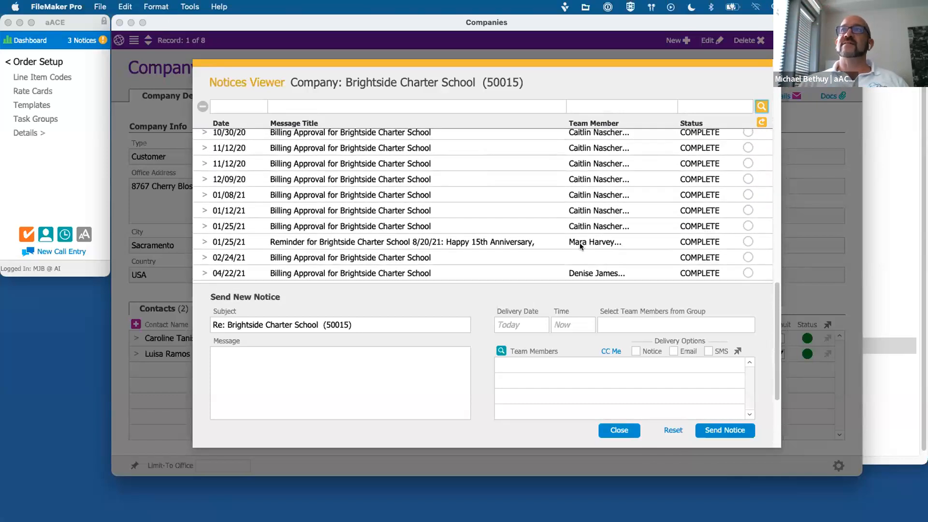
scroll(459, 261, "down", 4)
scroll(588, 257, "up", 5)
scroll(587, 257, "down", 5)
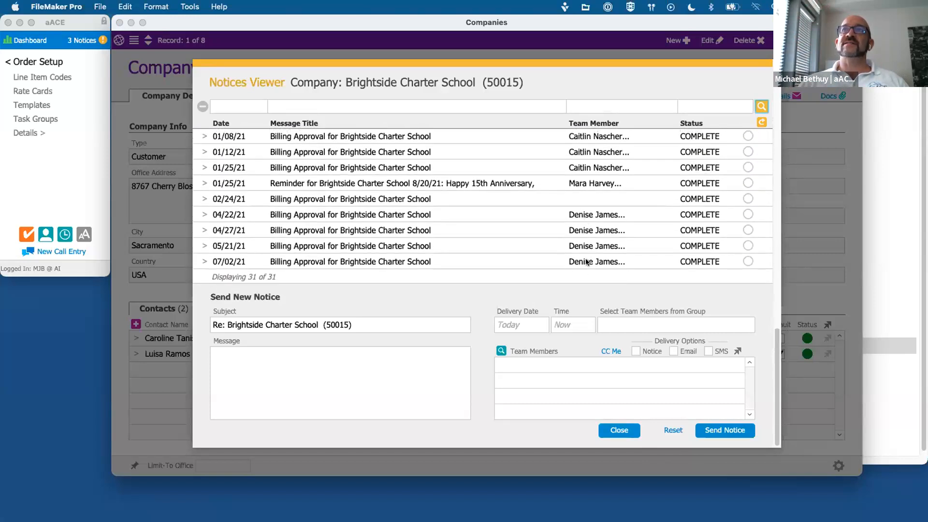
scroll(598, 267, "up", 20)
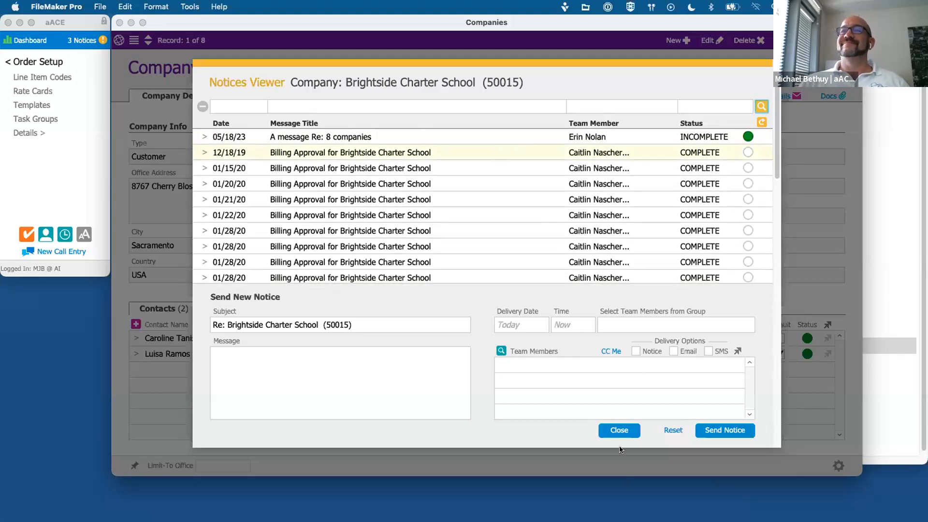
left_click(618, 430)
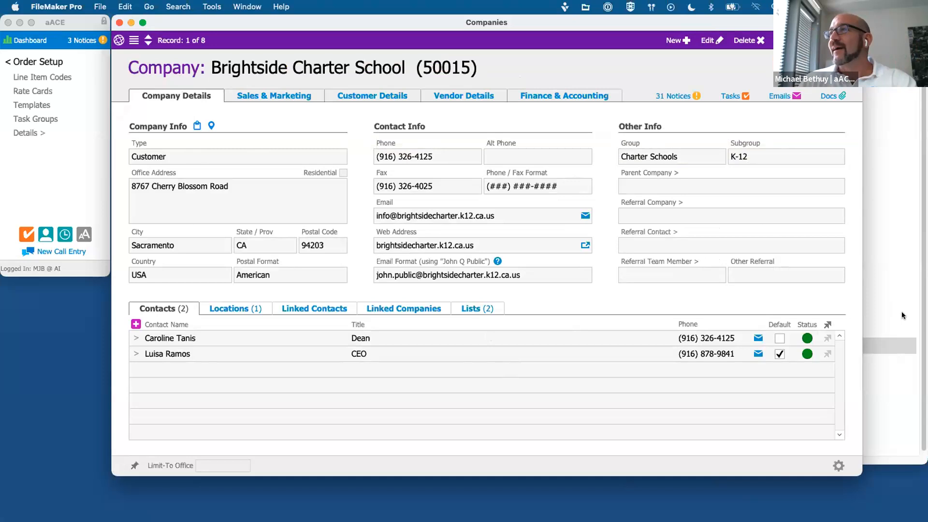
Check the Detail View section of the TextEdit outline, view and cancel a new notice for Brightside Charter School, and return to the outline
left_click(901, 315)
left_click(848, 377)
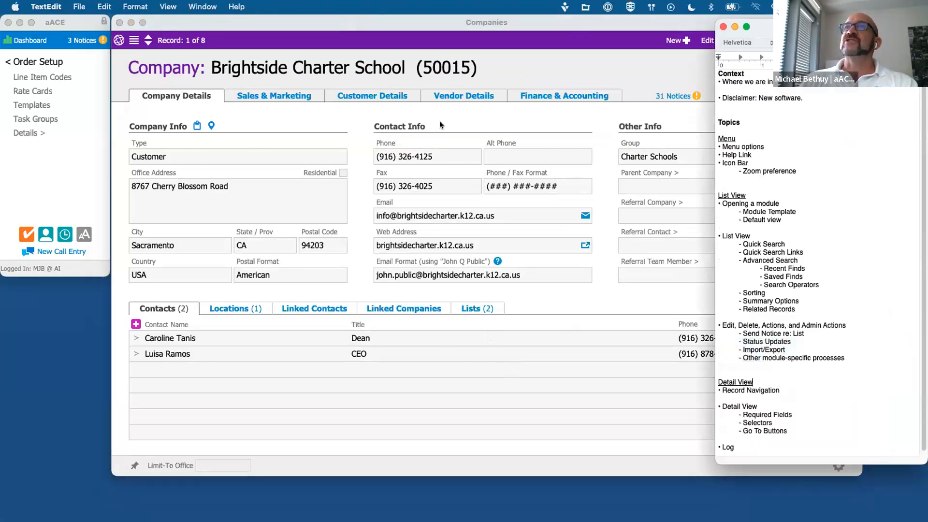
left_click(694, 102)
left_click(690, 98)
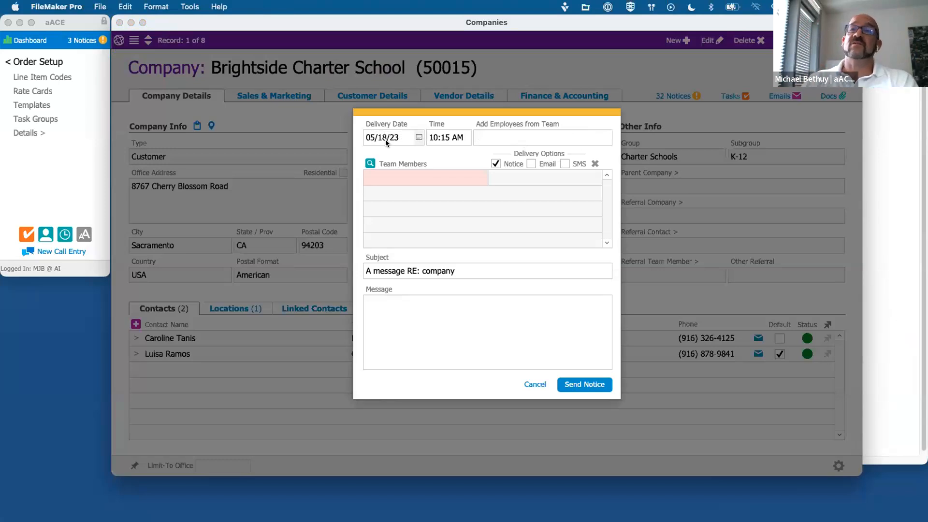
left_click(534, 385)
left_click(906, 284)
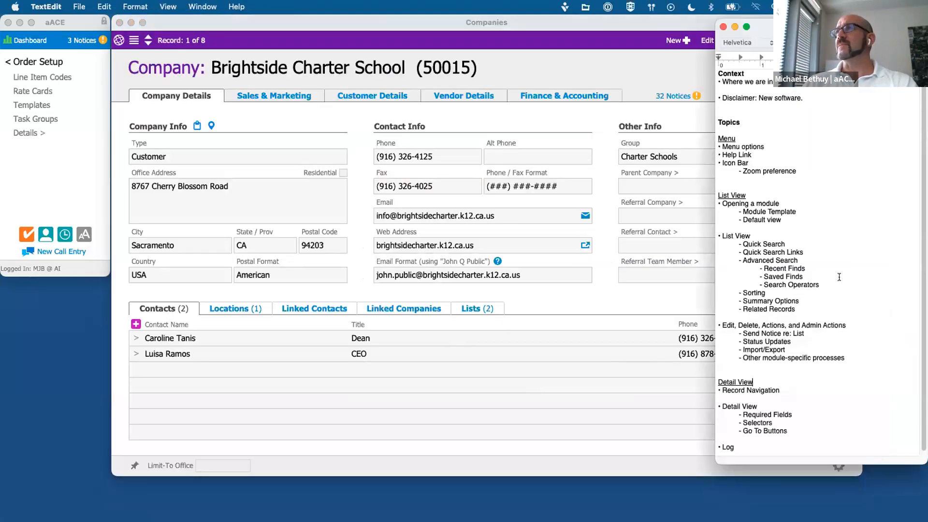
scroll(795, 312, "down", 1)
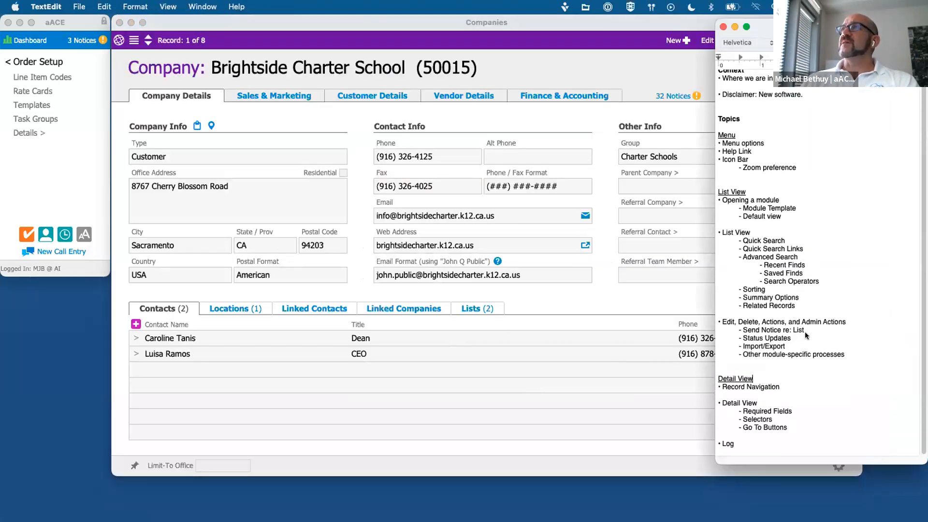
Return to the Companies list, open the Highbridge Academy record in Detail View, and open the Line Item Codes list
left_click(285, 124)
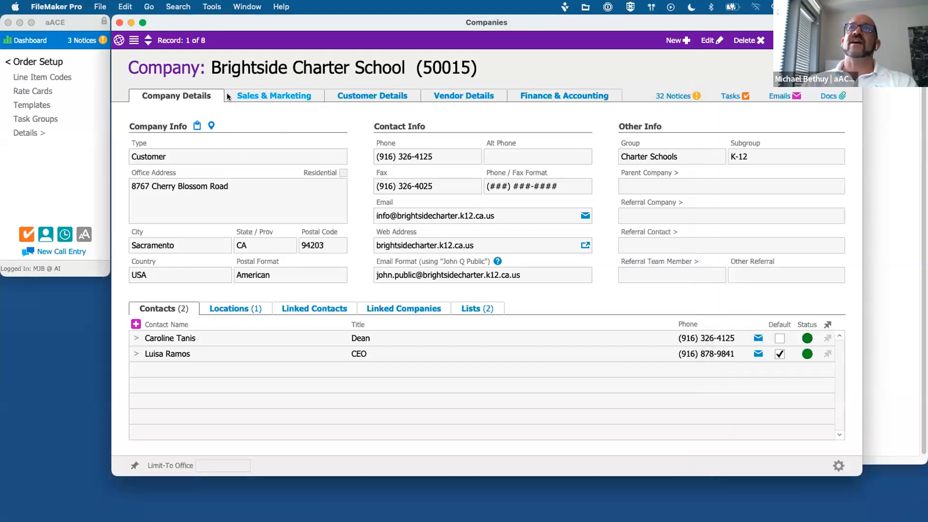
left_click(133, 40)
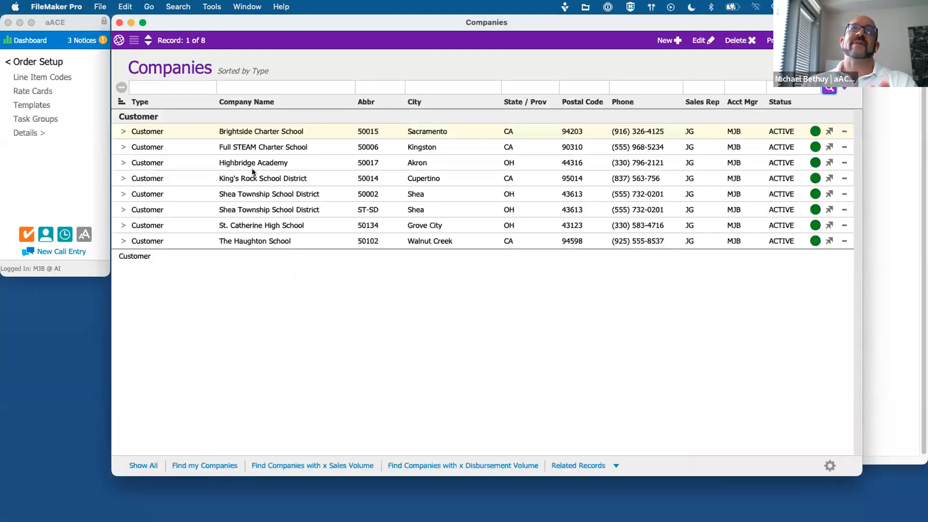
left_click(122, 163)
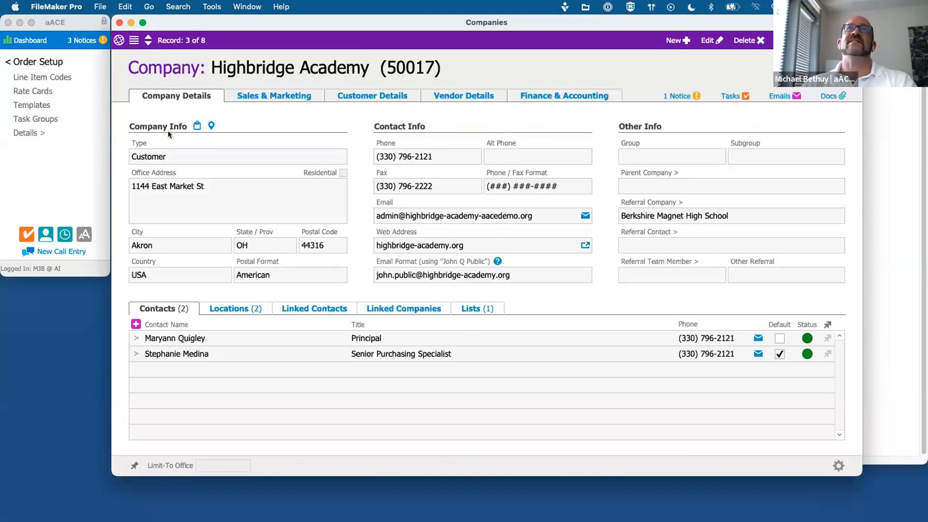
left_click(29, 76)
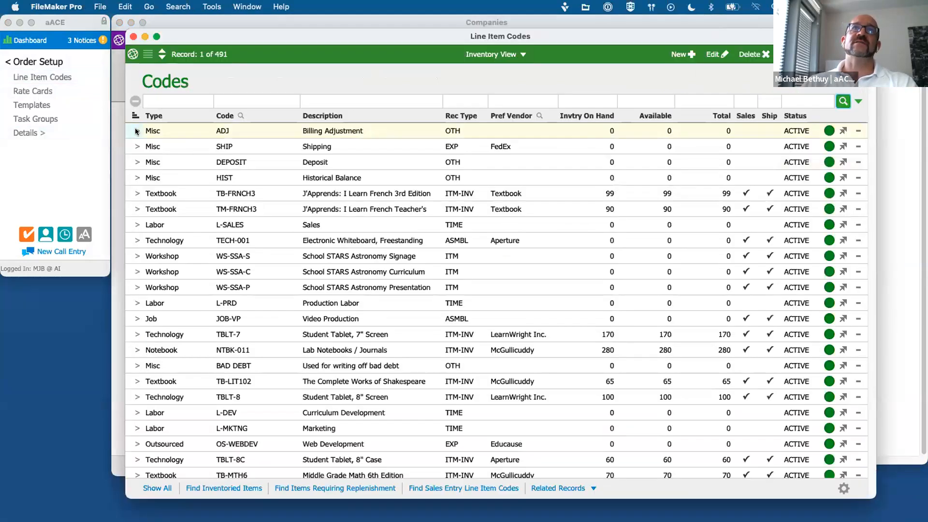
Open the ADJ Billing Adjustment code in Detail View and close the Line Item Codes window
left_click(136, 130)
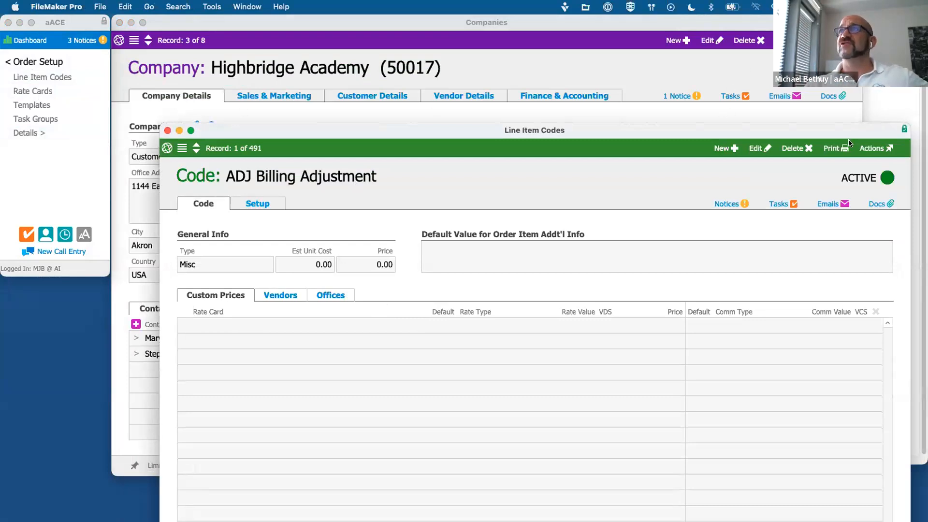
left_click(167, 130)
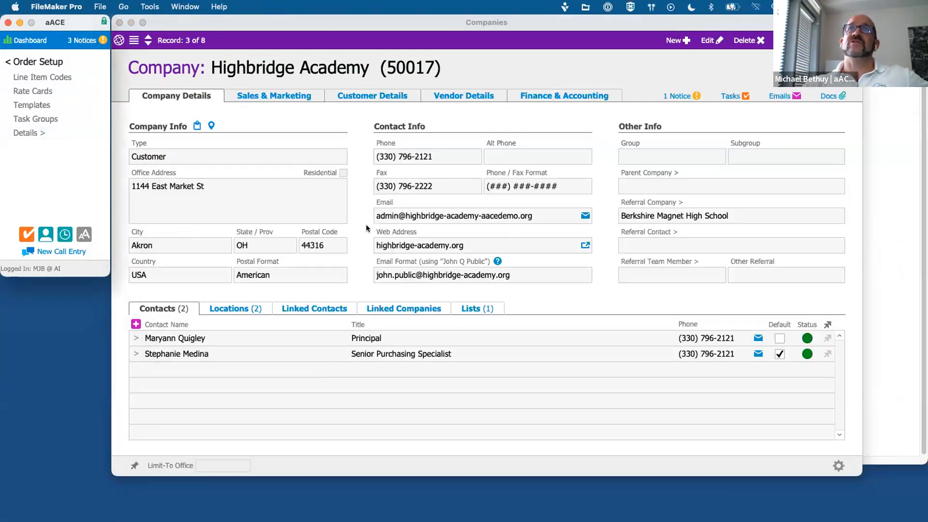
Open the Highbridge Academy record for editing and check the Detail View section of the TextEdit outline
left_click(708, 42)
left_click(707, 42)
left_click(883, 294)
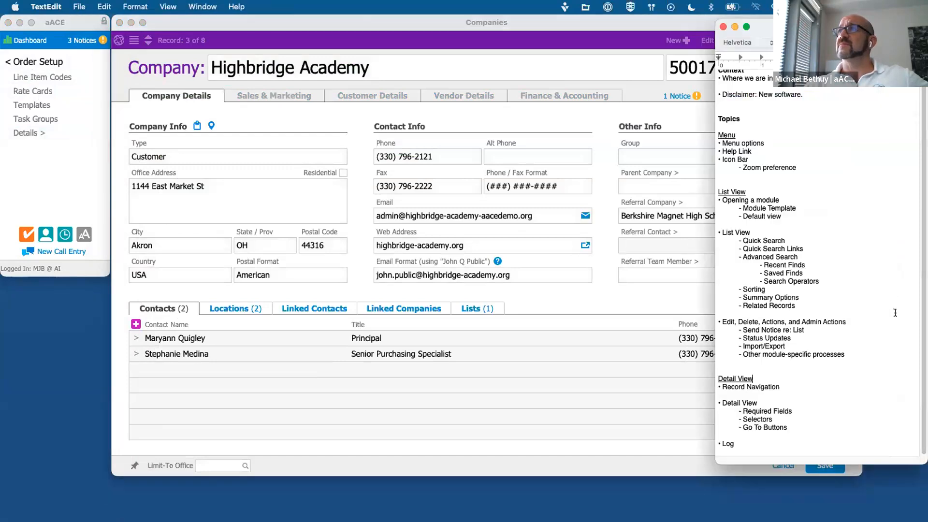
scroll(845, 357, "up", 1)
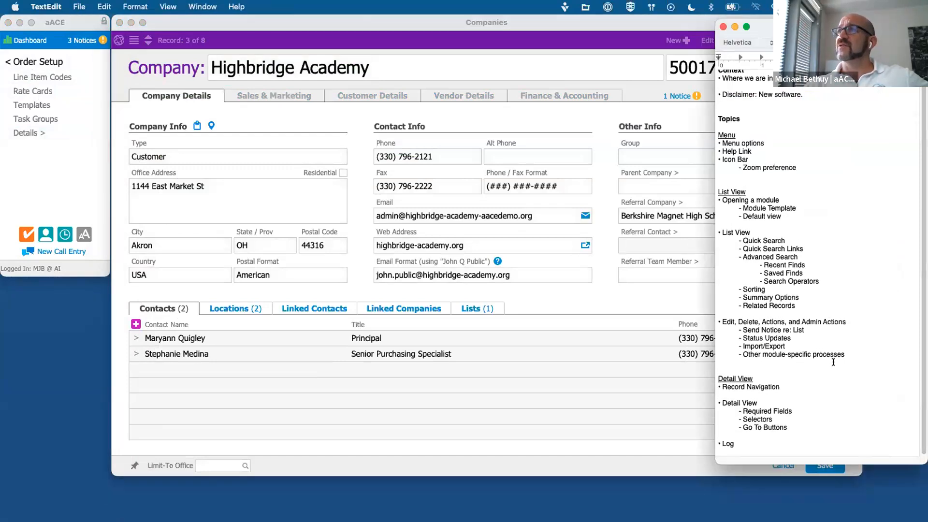
scroll(787, 413, "down", 1)
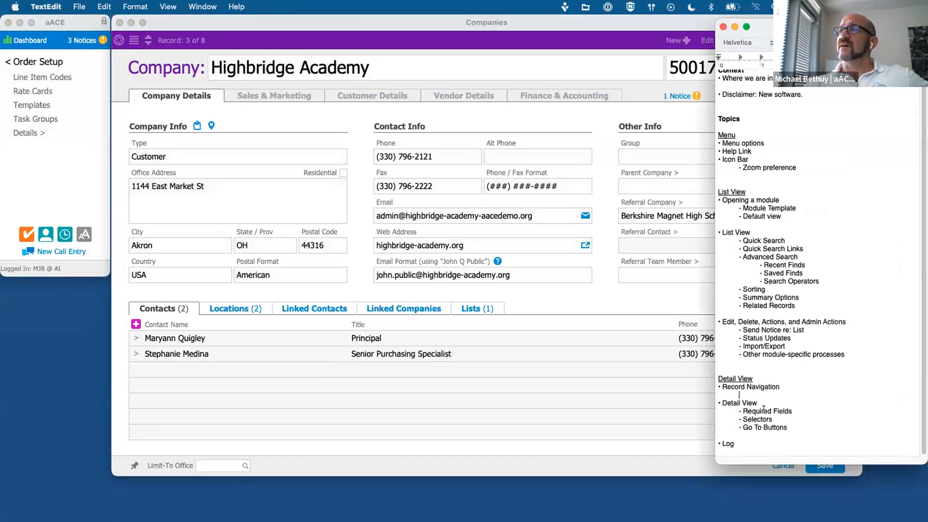
Return to the Highbridge Academy record and clear its required company name and type fields
left_click(327, 71)
left_click(327, 72)
key("BackSpace")
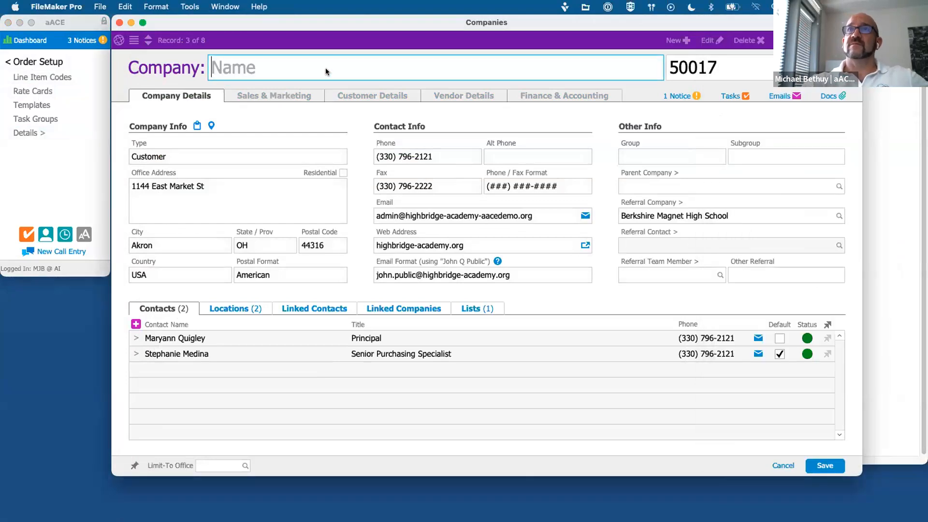
left_click(321, 121)
left_click(229, 157)
key("BackSpace")
left_click(305, 157)
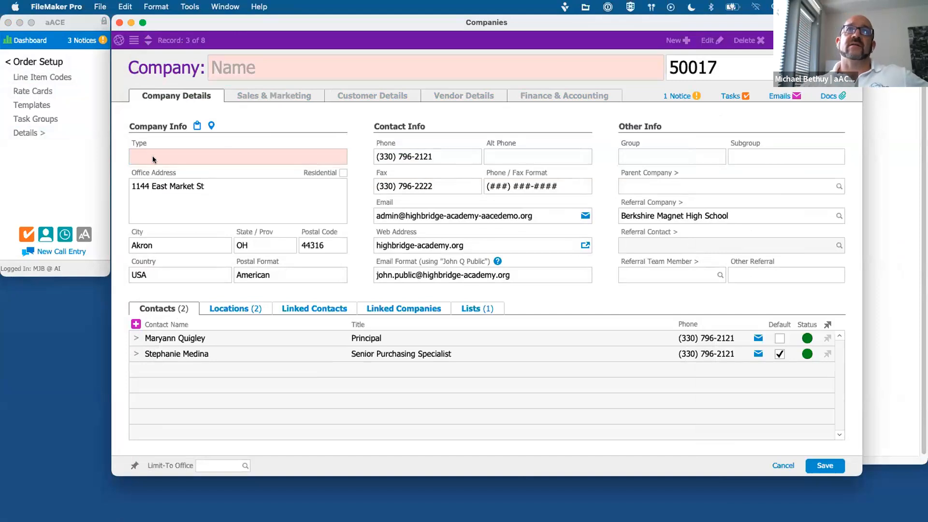
Set the company type to Customer and clear the type field again
left_click(225, 155)
key("Escape")
left_click(153, 183)
left_click(350, 154)
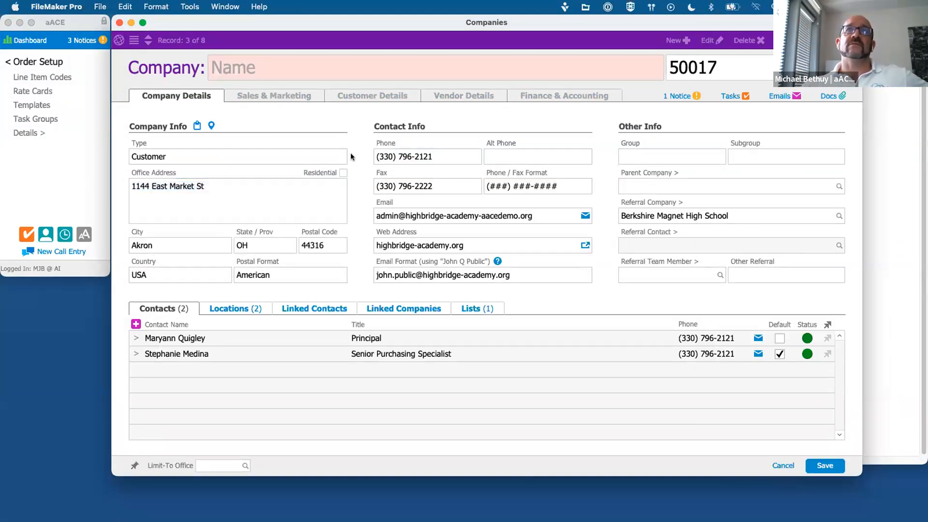
left_click(183, 156)
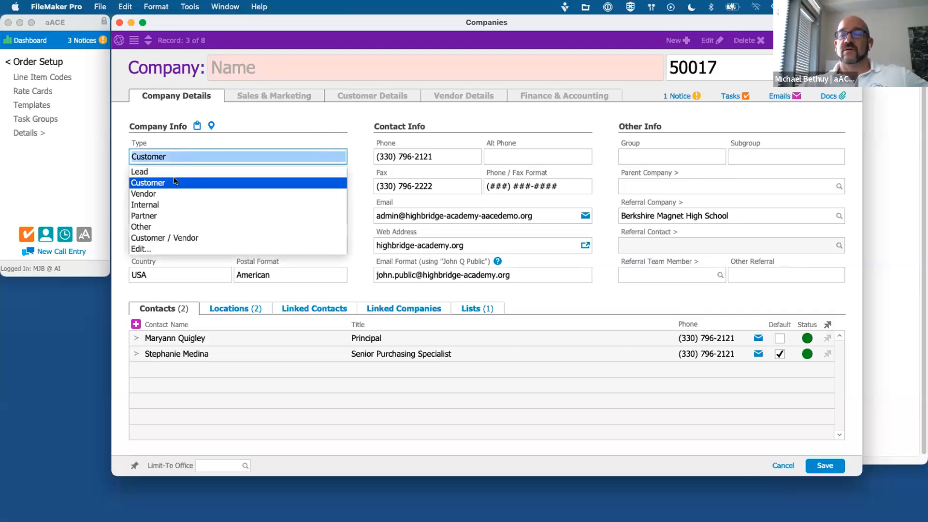
key("BackSpace")
left_click(309, 127)
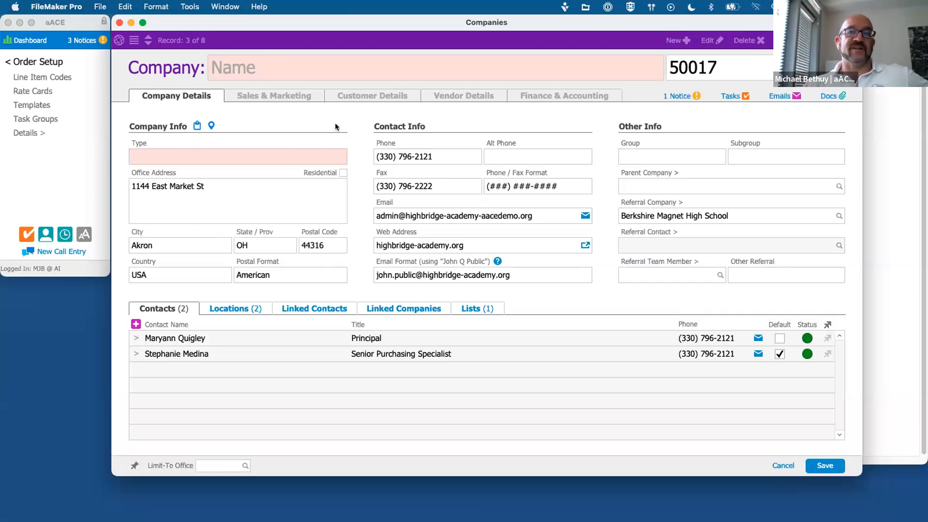
Try to save the Highbridge Academy record without a company type, and cancel the record's edits
left_click(825, 466)
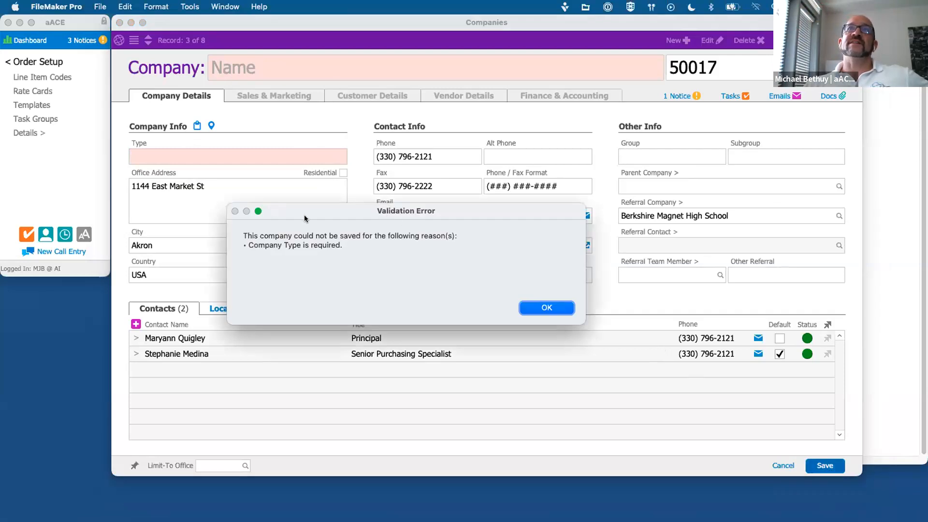
left_click(547, 307)
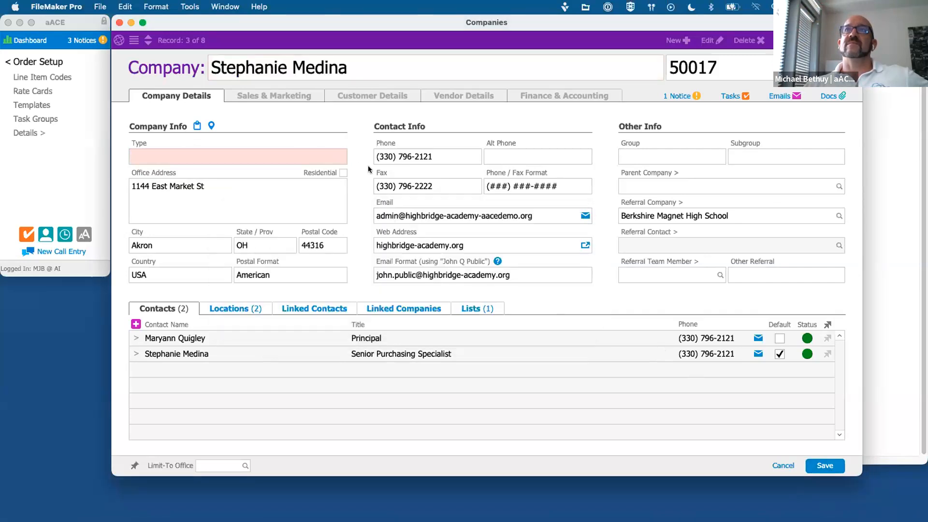
left_click(330, 70)
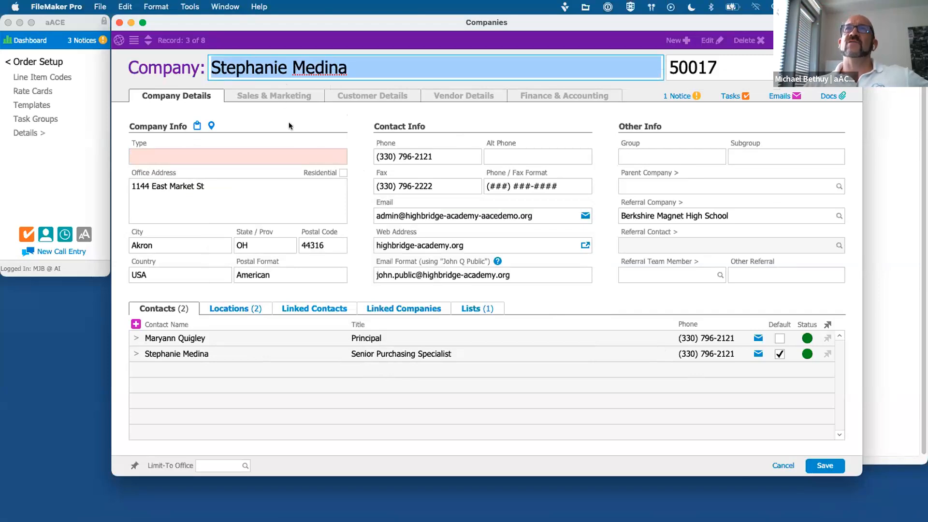
left_click(775, 462)
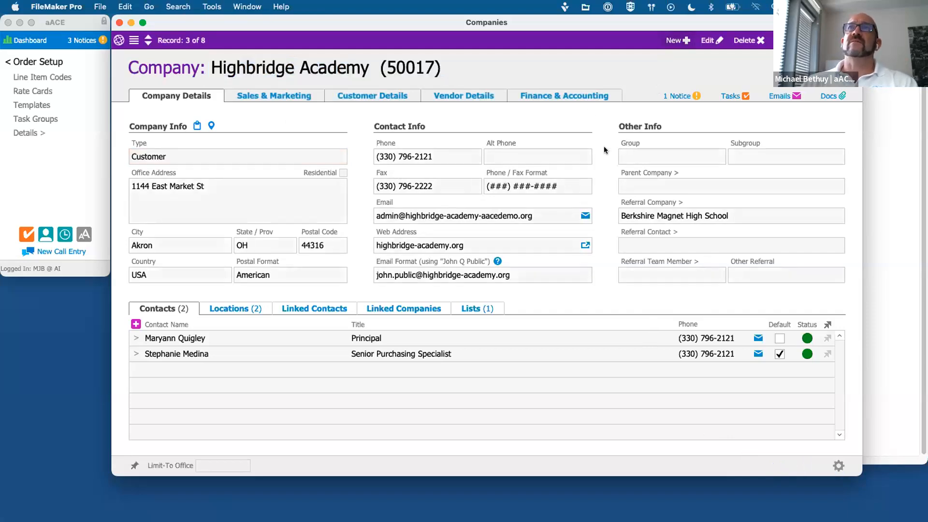
Start a new company record, try to save it with name and type left blank, and cancel it
key("super+n")
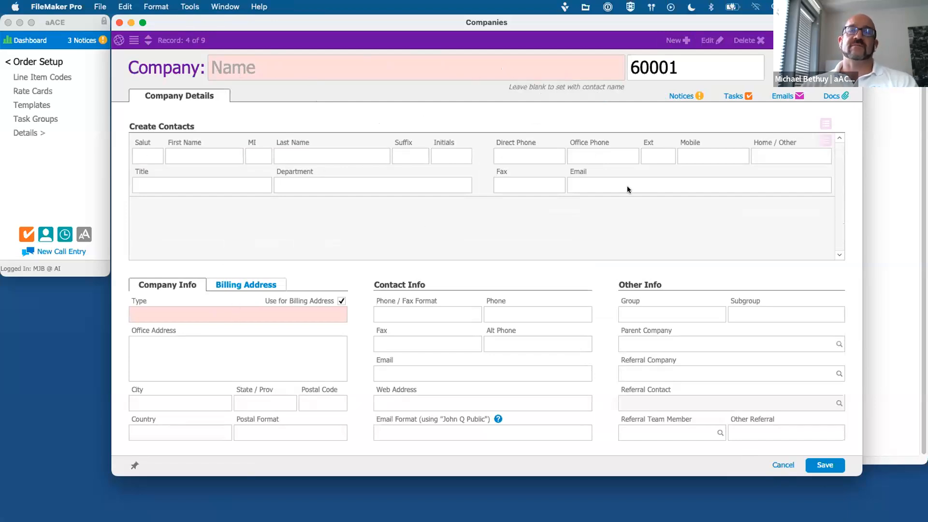
left_click(825, 465)
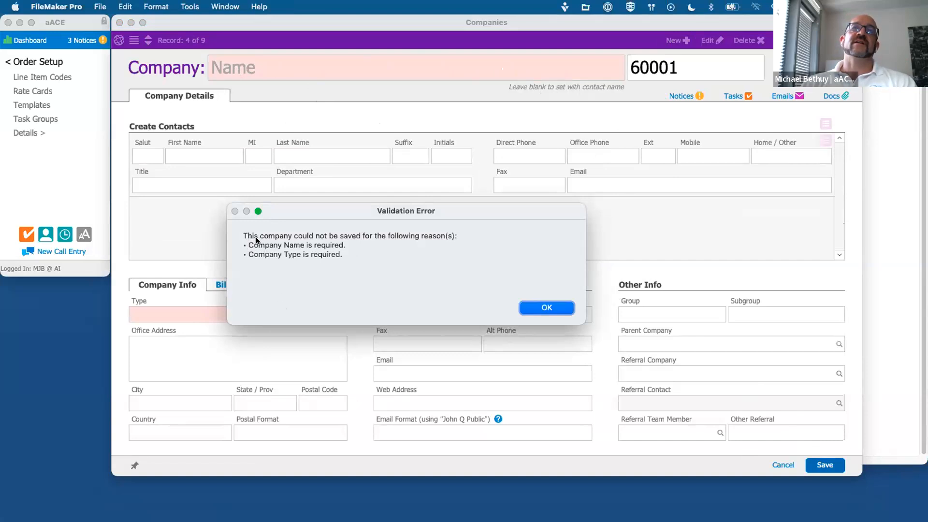
left_click(544, 307)
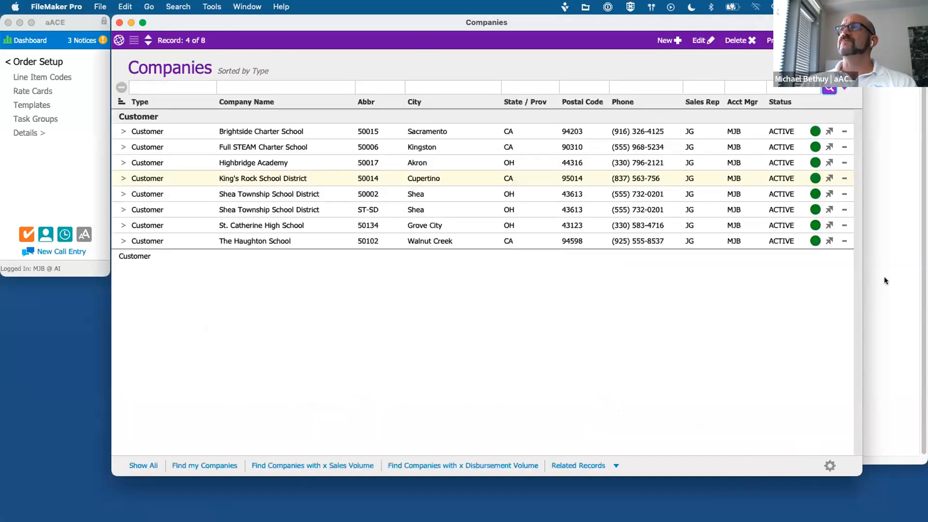
left_click(884, 278)
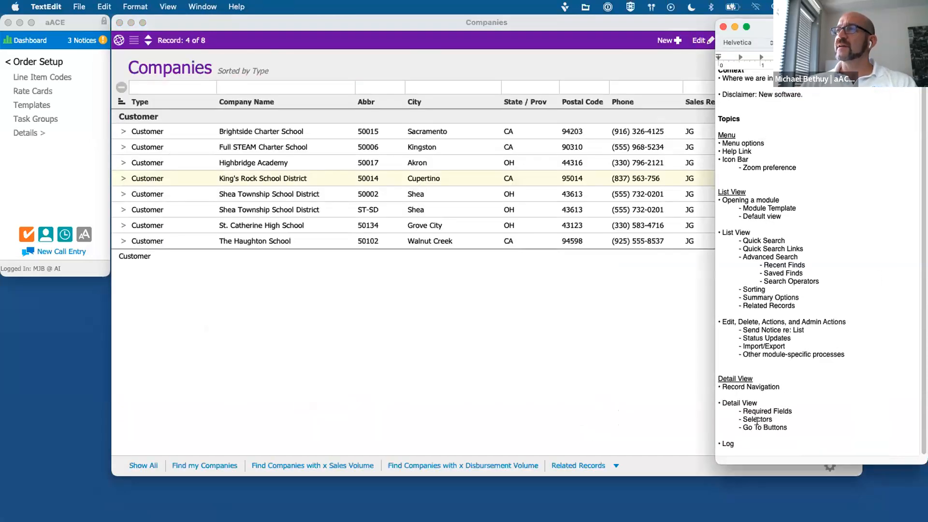
left_click(466, 321)
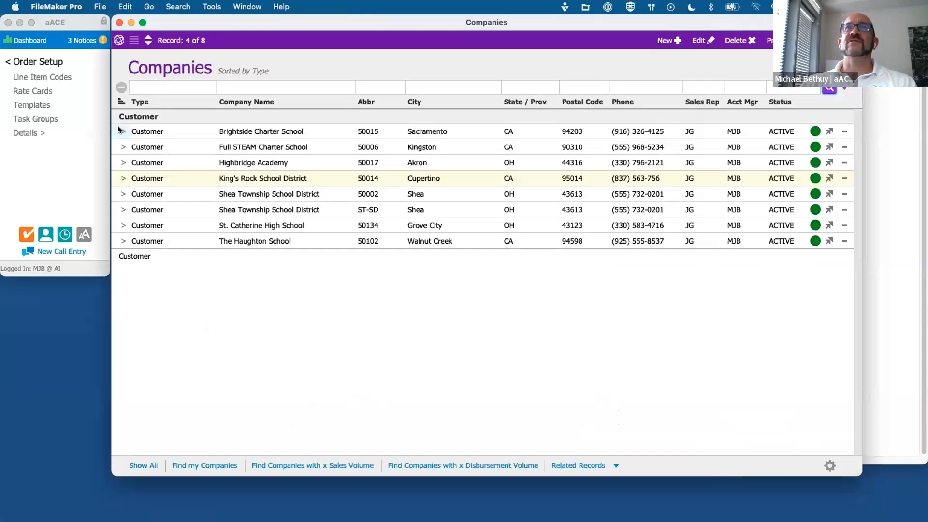
left_click(274, 96)
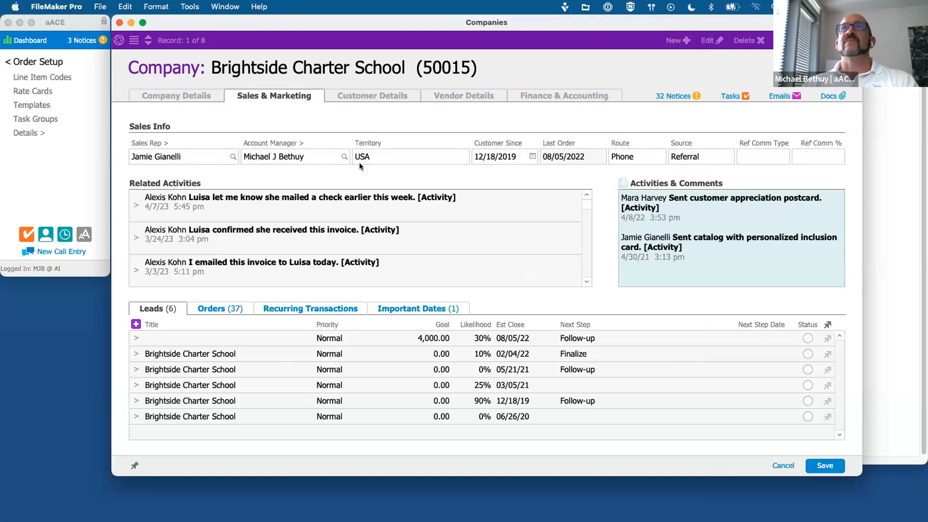
left_click(346, 162)
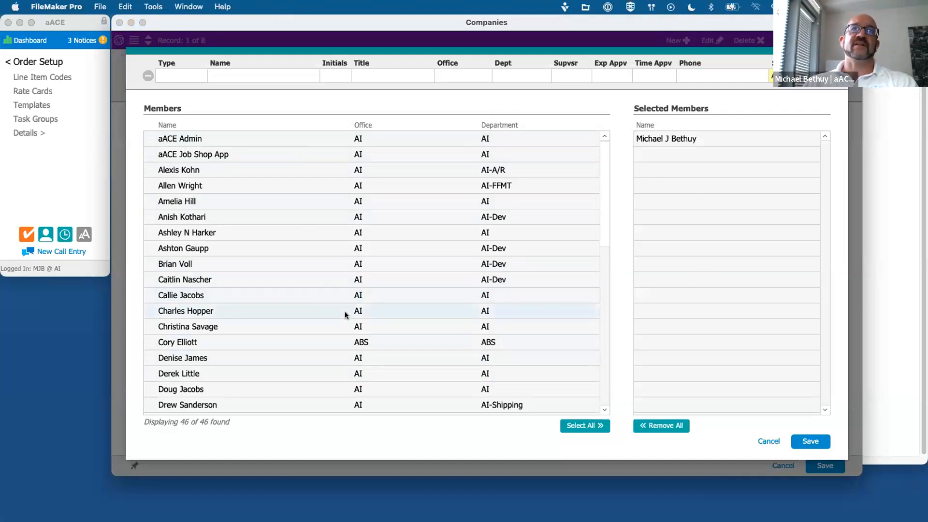
scroll(344, 311, "down", 3)
scroll(344, 311, "down", 7)
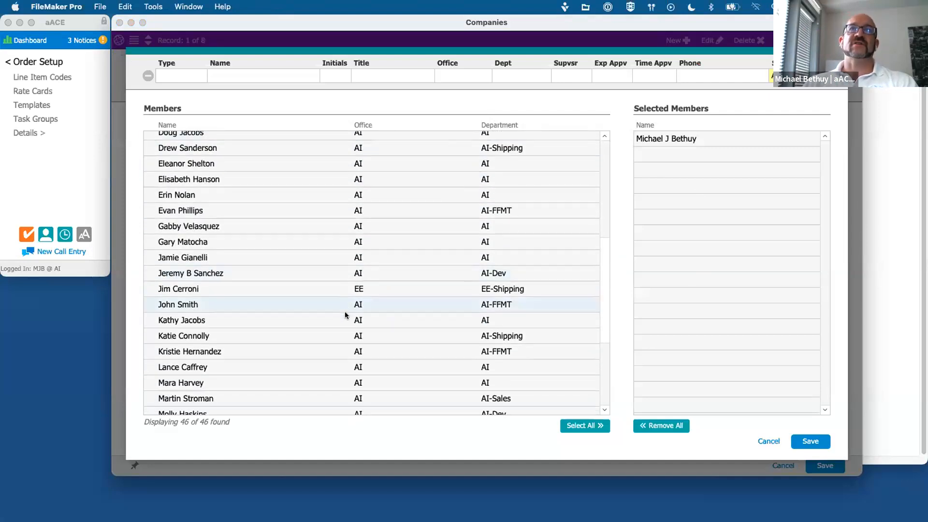
scroll(261, 286, "down", 5)
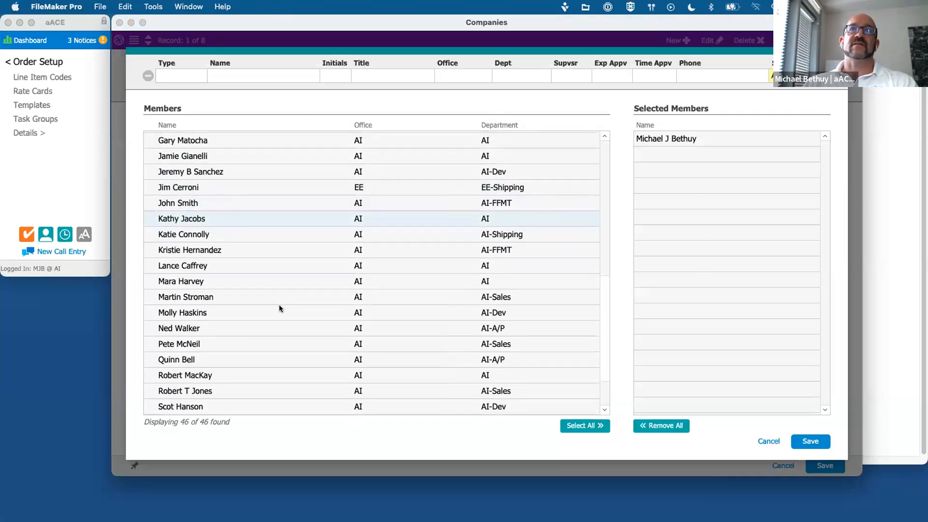
left_click(185, 286)
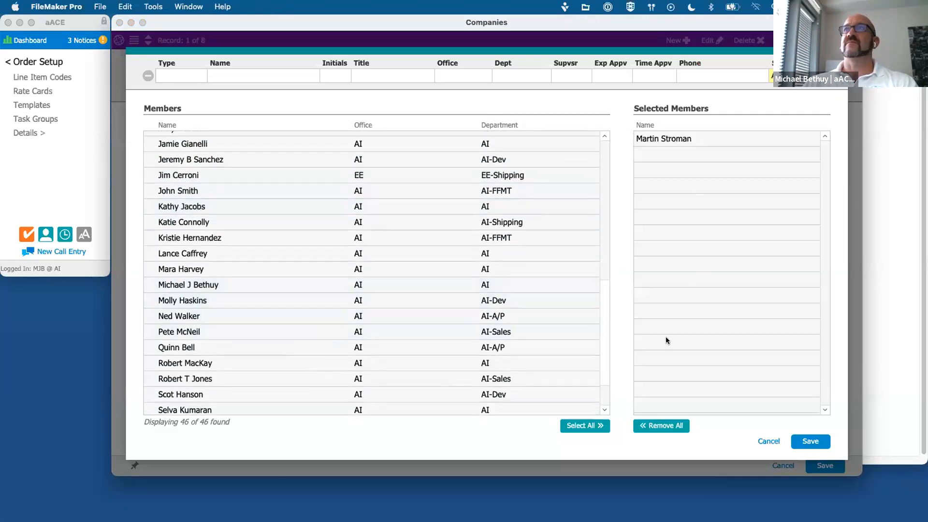
left_click(811, 441)
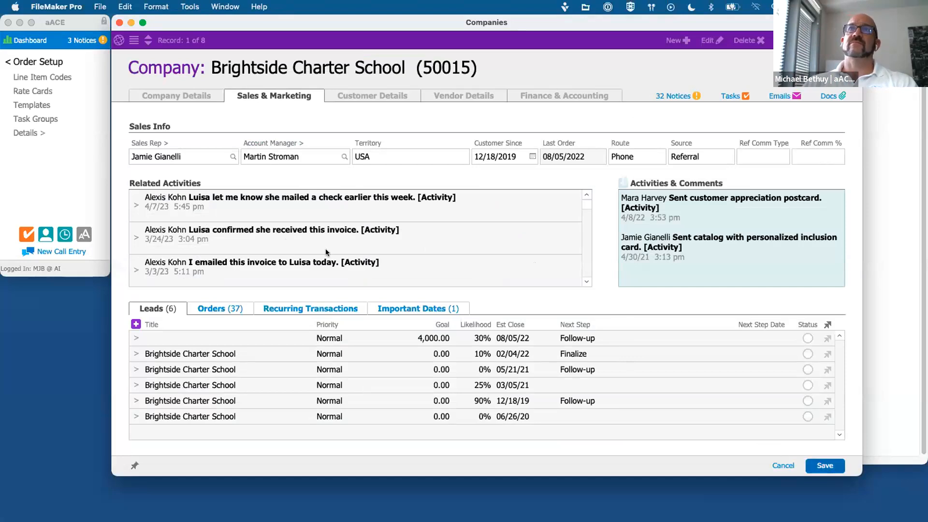
Check the Go To Buttons topic in the outline, and view and close the record of Brightside Charter School's Dean
left_click(863, 262)
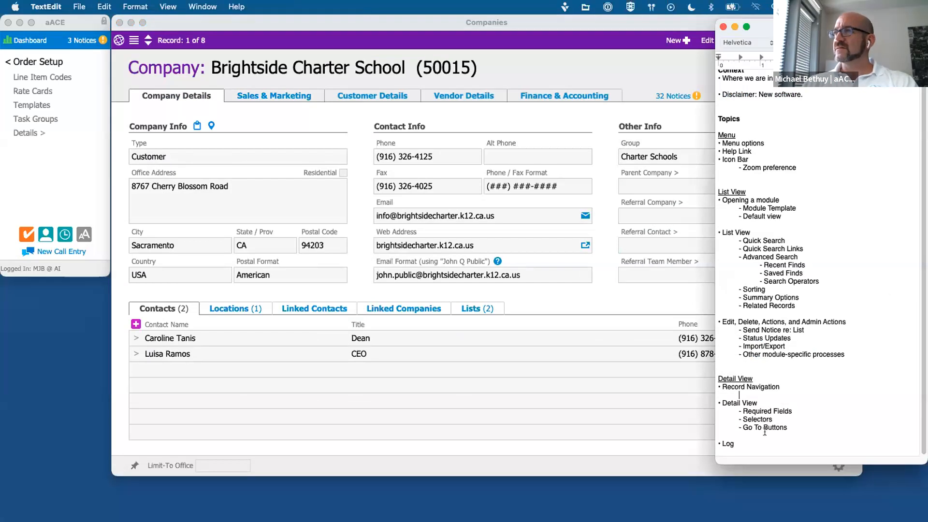
left_click(586, 303)
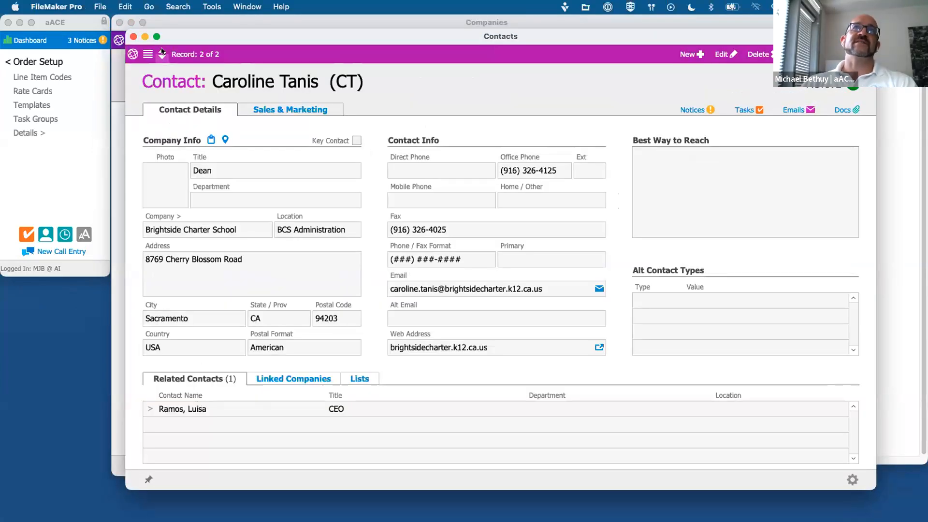
left_click(133, 37)
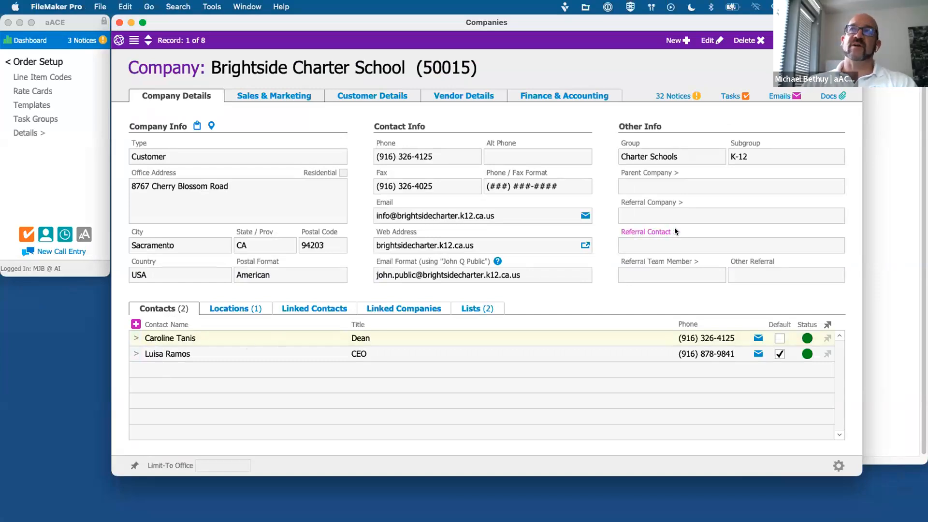
Move to the Full STEAM Charter School record, and view and close its referral company and referral contact records
left_click(147, 43)
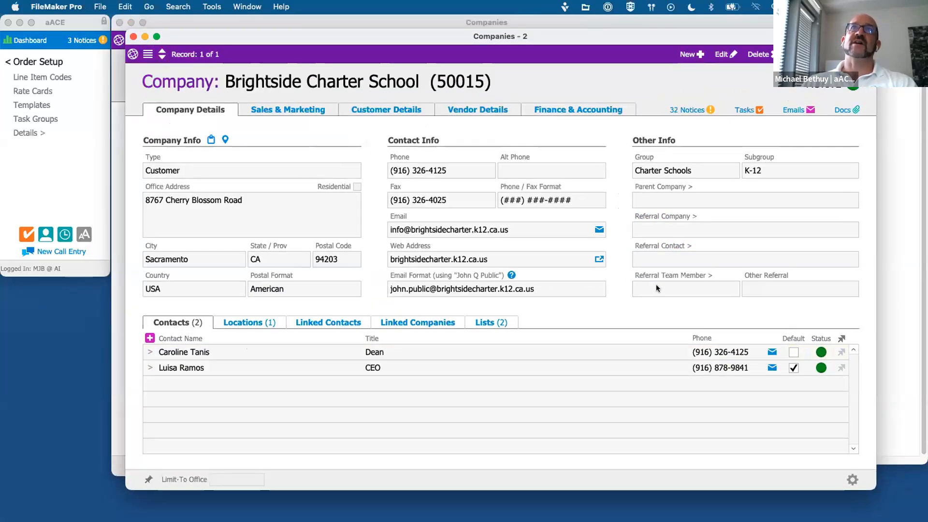
left_click(133, 37)
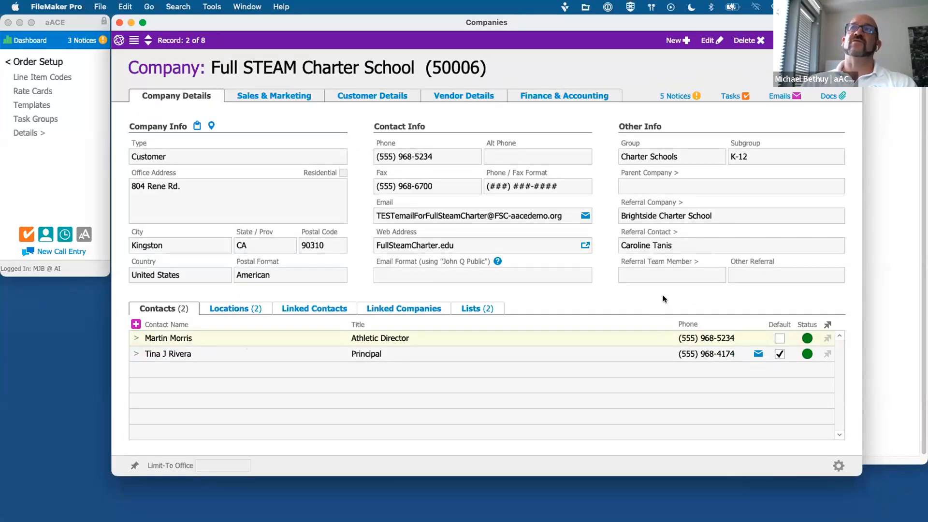
left_click(645, 232)
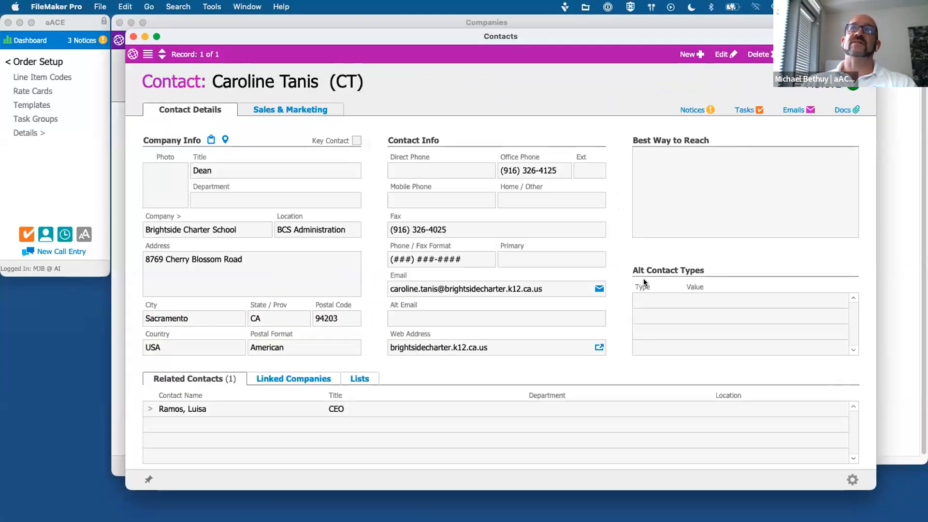
left_click(133, 37)
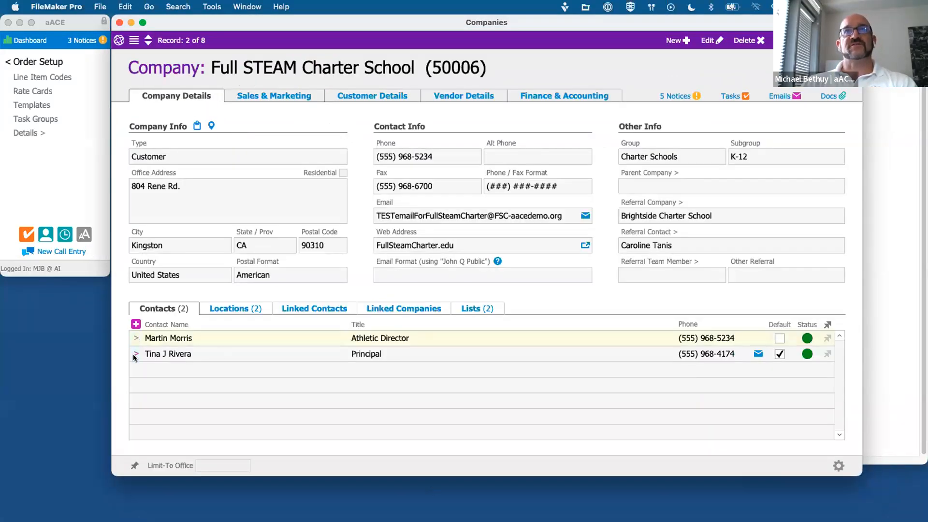
View Full STEAM Charter School's locations and go back through the Companies list to the Brightside Charter School record
left_click(225, 307)
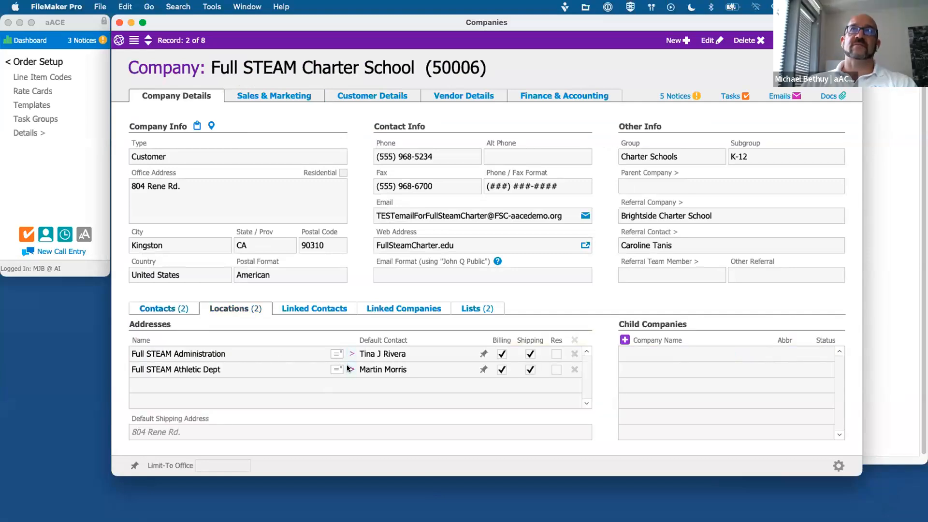
left_click(133, 41)
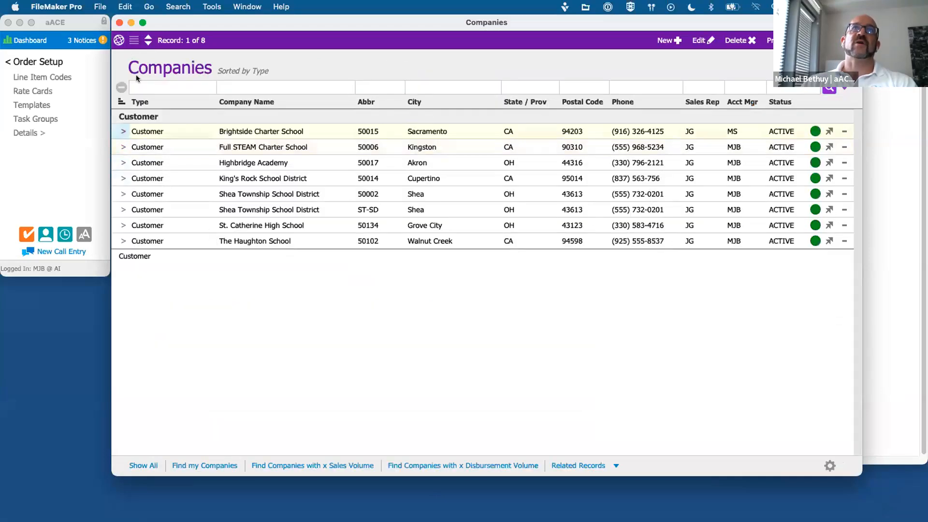
left_click(123, 131)
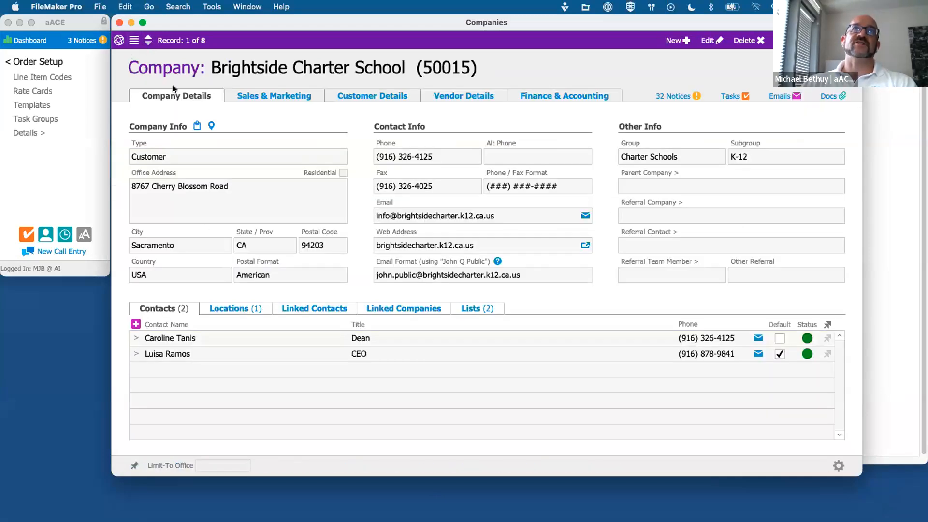
Move forward through the company records to King's Rock School District, and check the Log topic in the outline
left_click(148, 44)
left_click(148, 43)
left_click(147, 44)
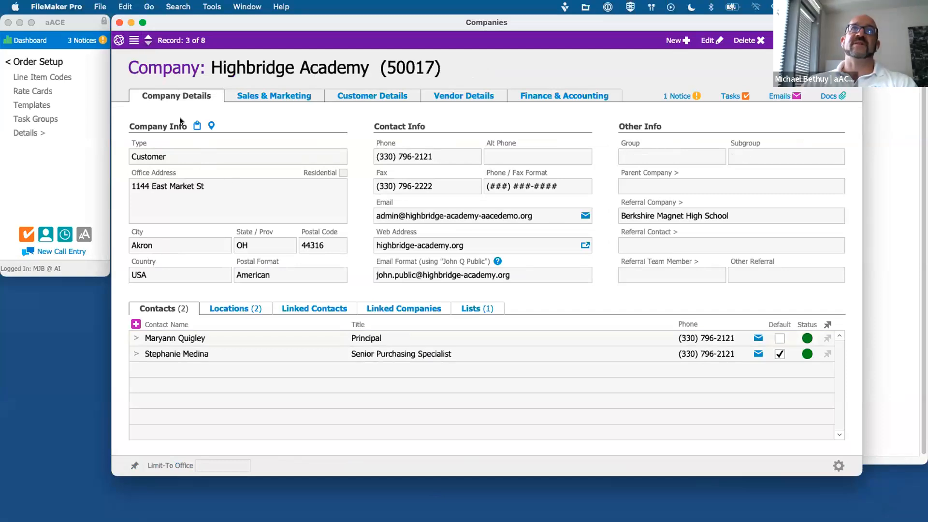
left_click(118, 41)
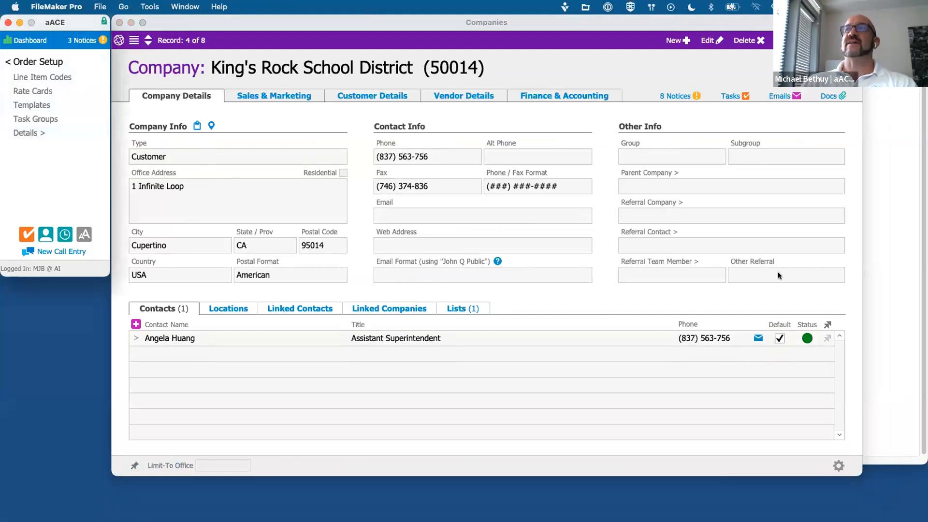
left_click(882, 270)
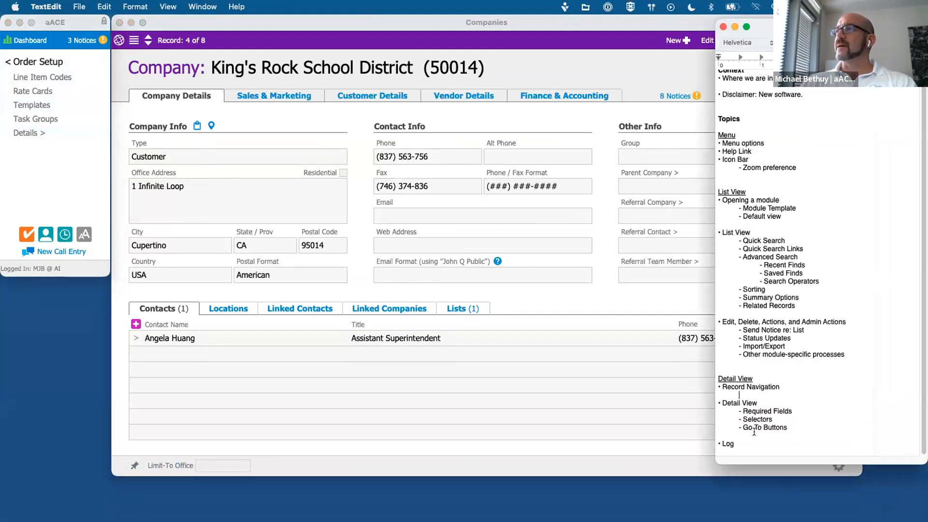
left_click(579, 316)
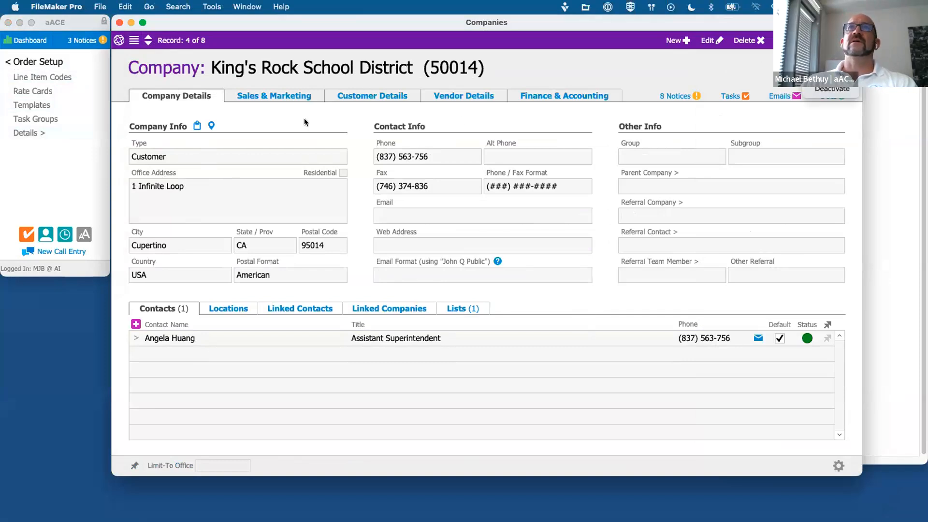
Sort the Companies list by Account Manager and open the Brightside Charter School record
left_click(134, 39)
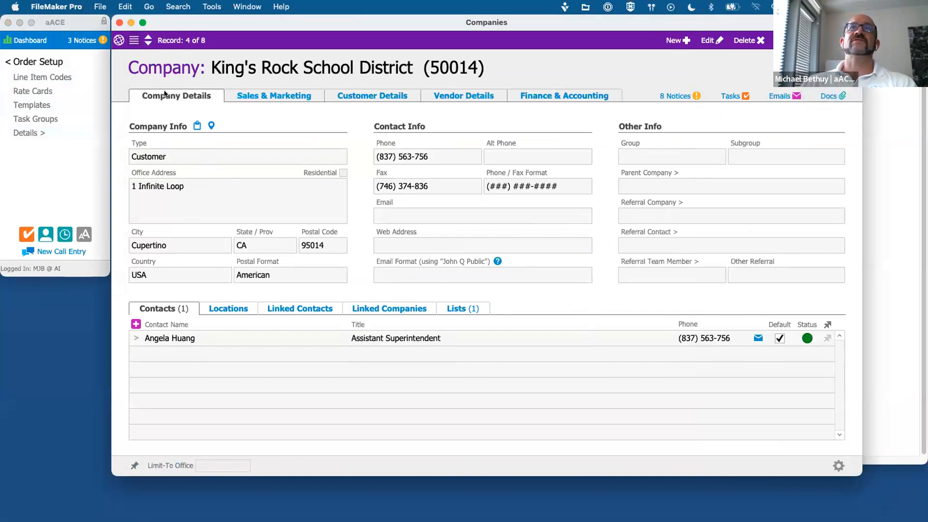
left_click(120, 100)
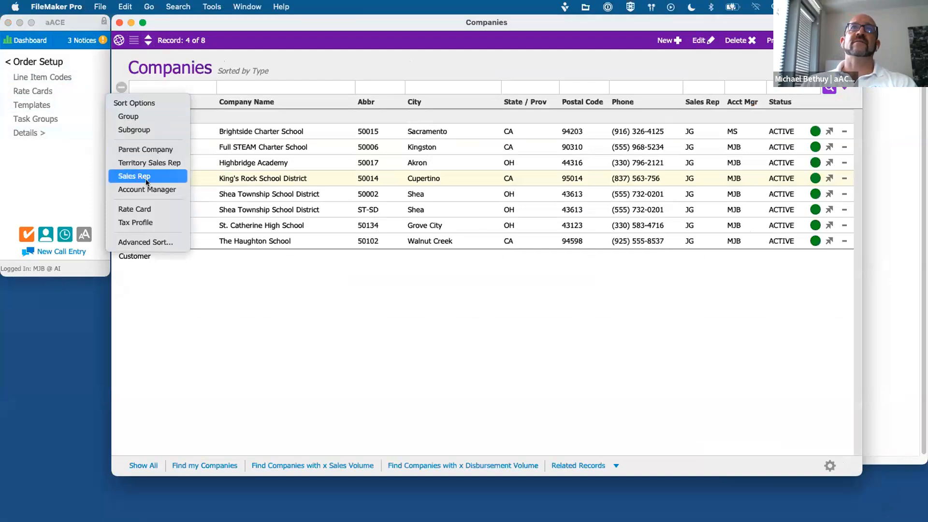
left_click(159, 188)
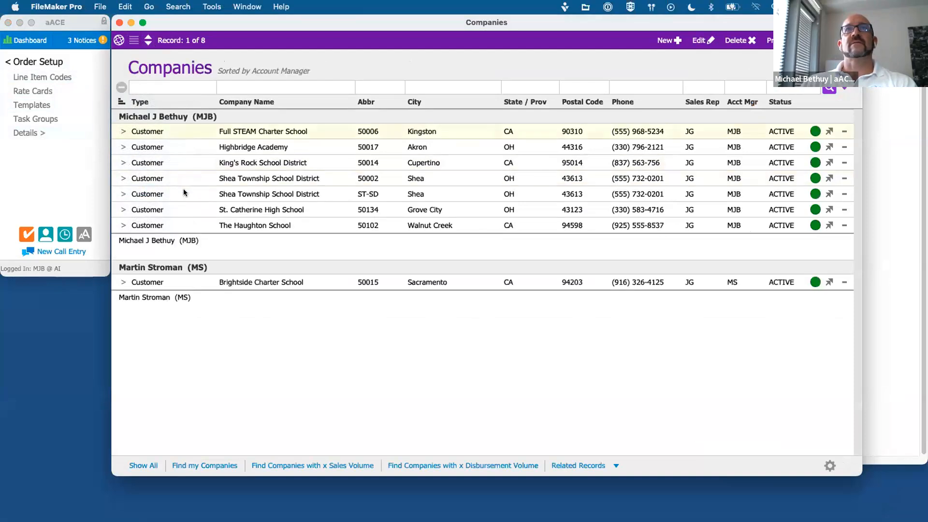
left_click(295, 289)
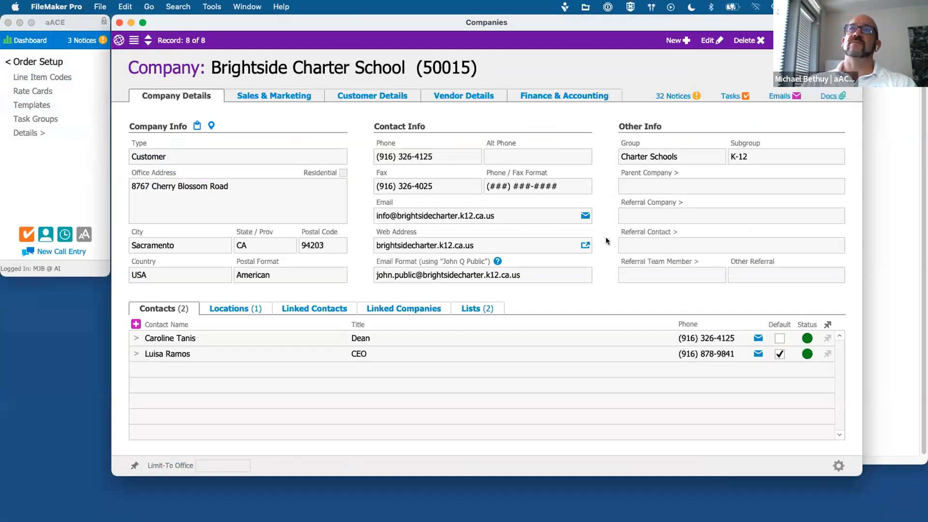
Review Brightside Charter School's log, including the customer appreciation postcard activity and the 'Customer is Approved' edit, and close it
key("super+l")
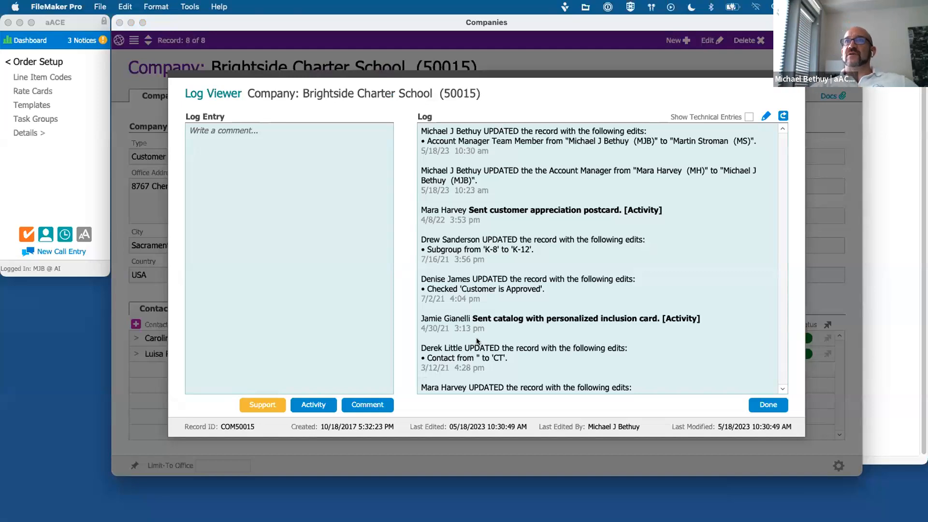
left_click_drag(438, 202, 492, 222)
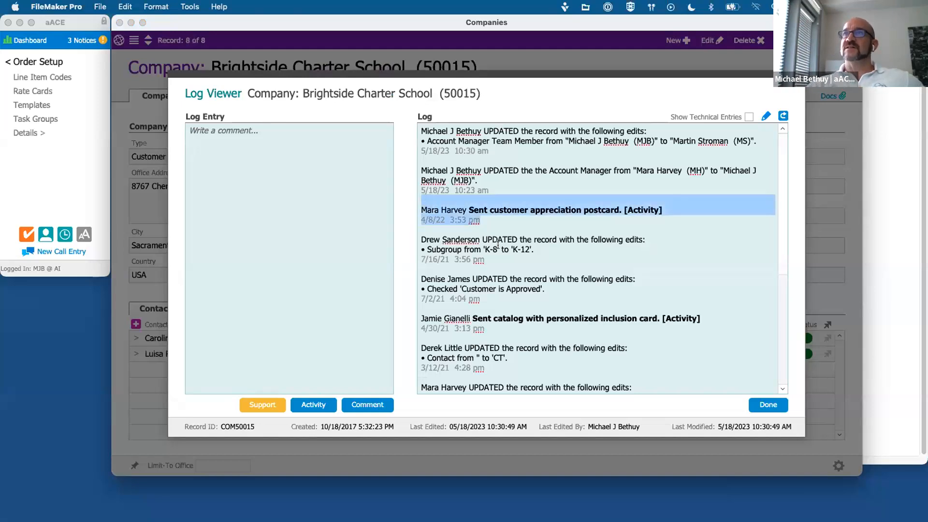
left_click(501, 249)
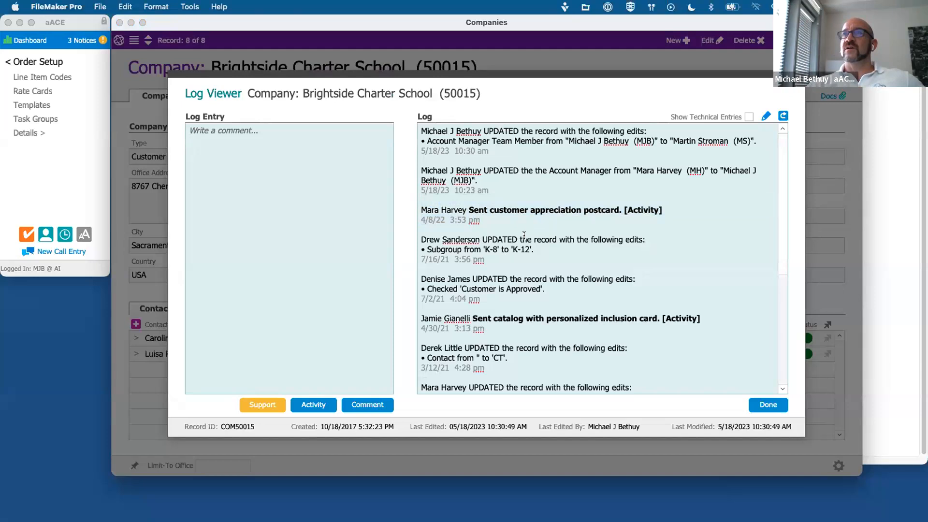
left_click_drag(427, 249, 462, 281)
left_click(554, 307)
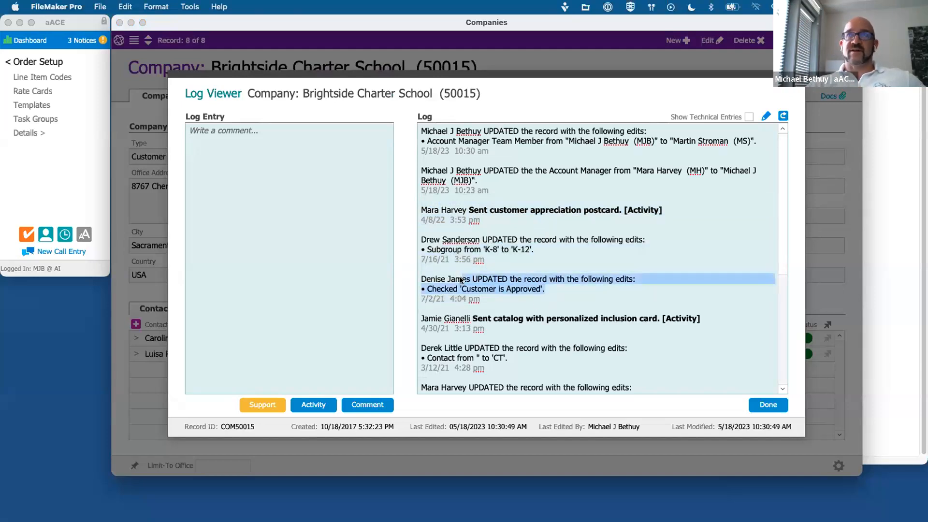
left_click(519, 302)
scroll(540, 317, "down", 2)
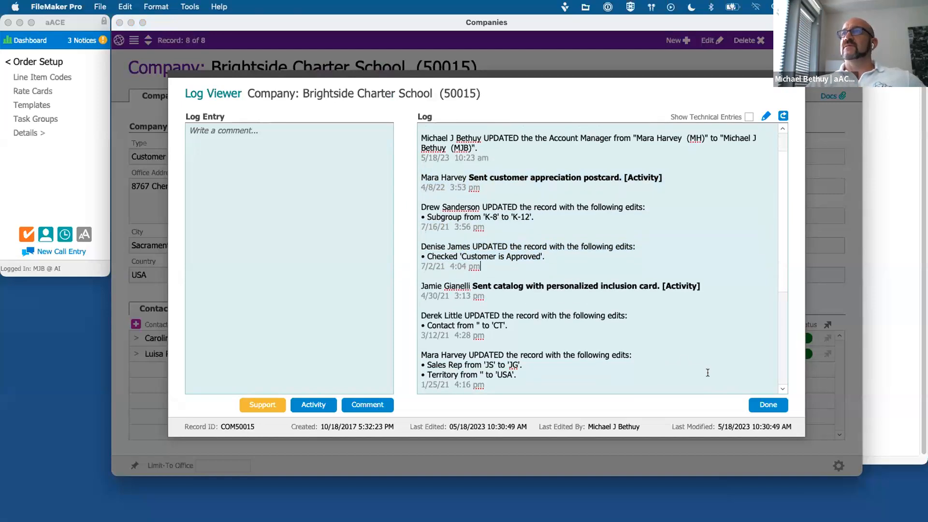
left_click(768, 404)
View the notices linked to Brightside Charter School and close the Notices Viewer
left_click(671, 97)
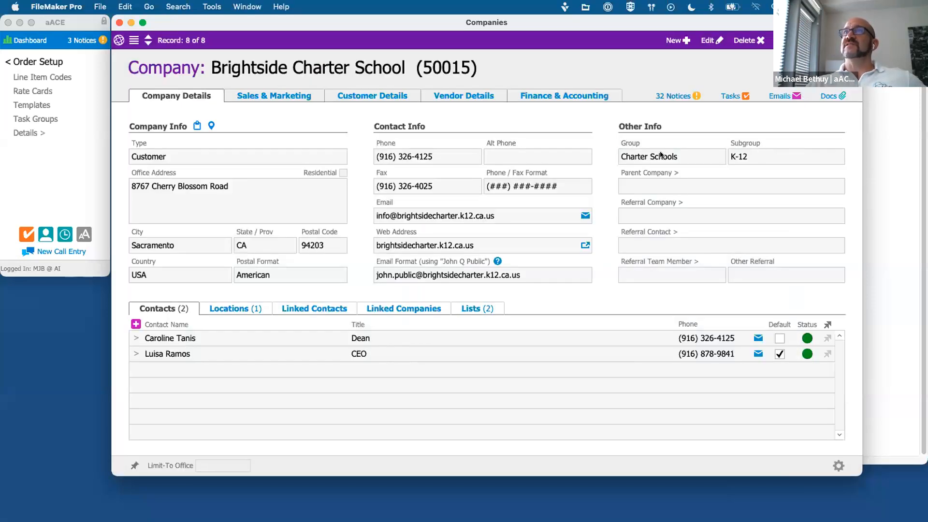
scroll(467, 201, "down", 5)
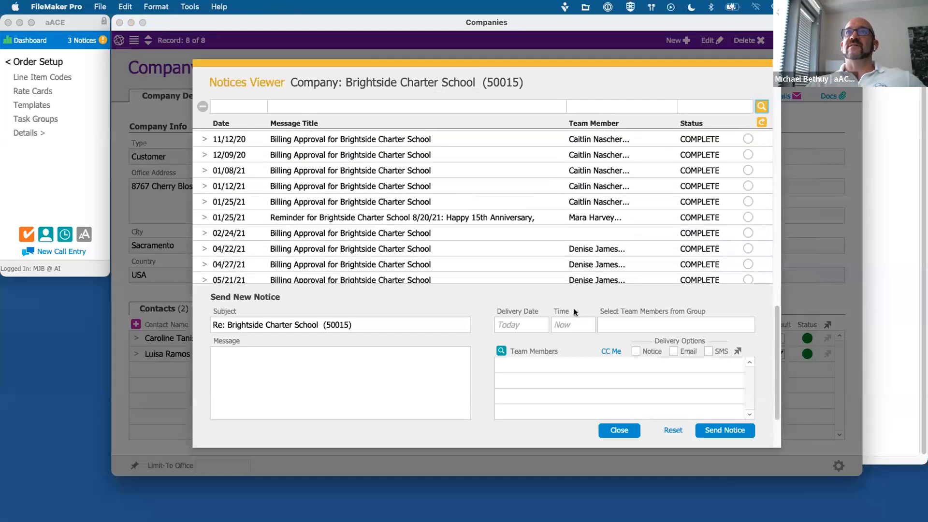
left_click(614, 432)
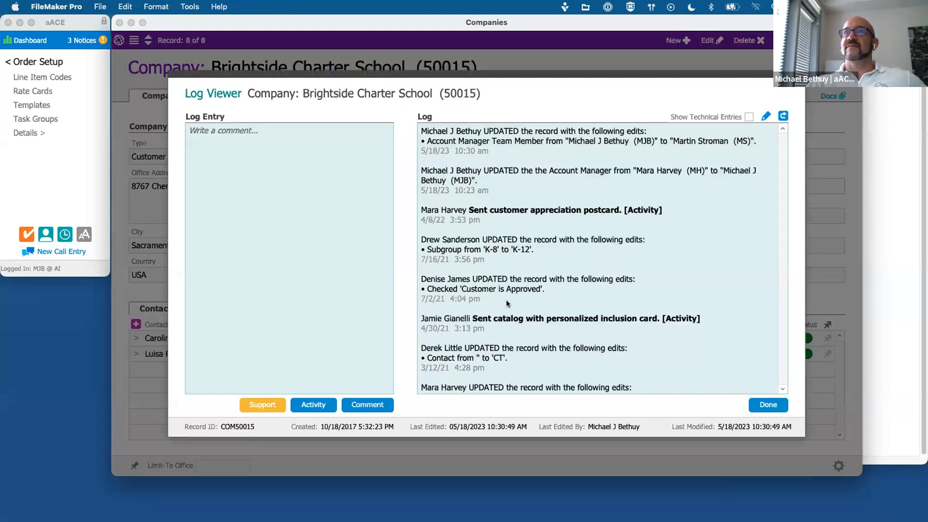
Examine who approved Brightside Charter School as a customer, read its log down to the oldest entries, and close the Log Viewer
left_click(507, 303)
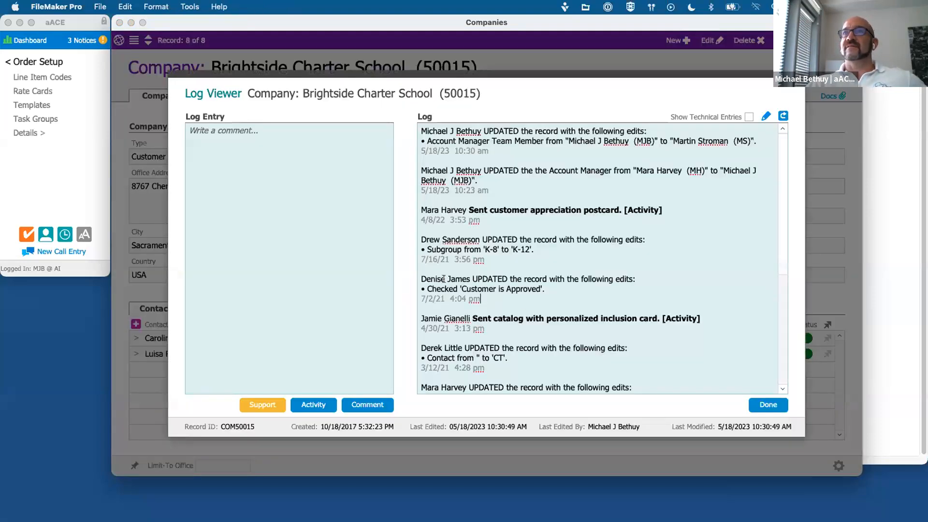
triple_click(443, 279)
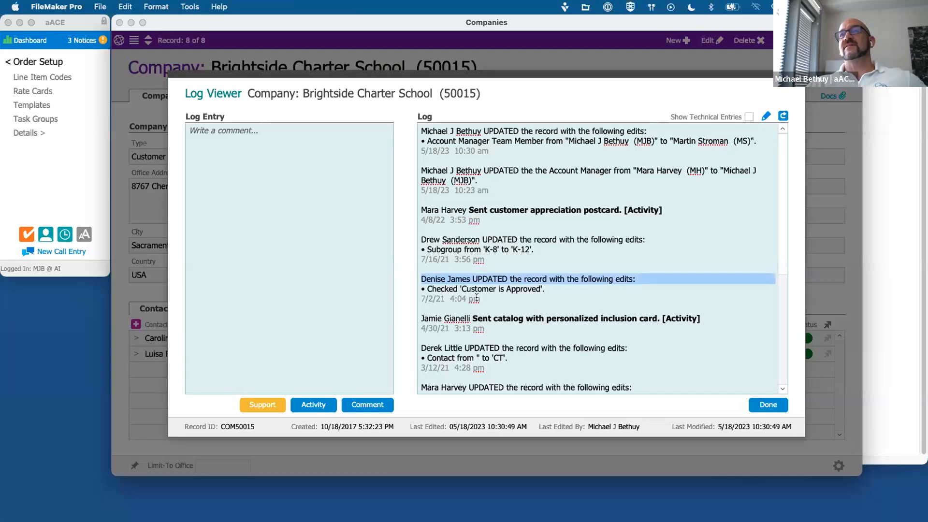
scroll(476, 302, "down", 1)
scroll(476, 301, "down", 2)
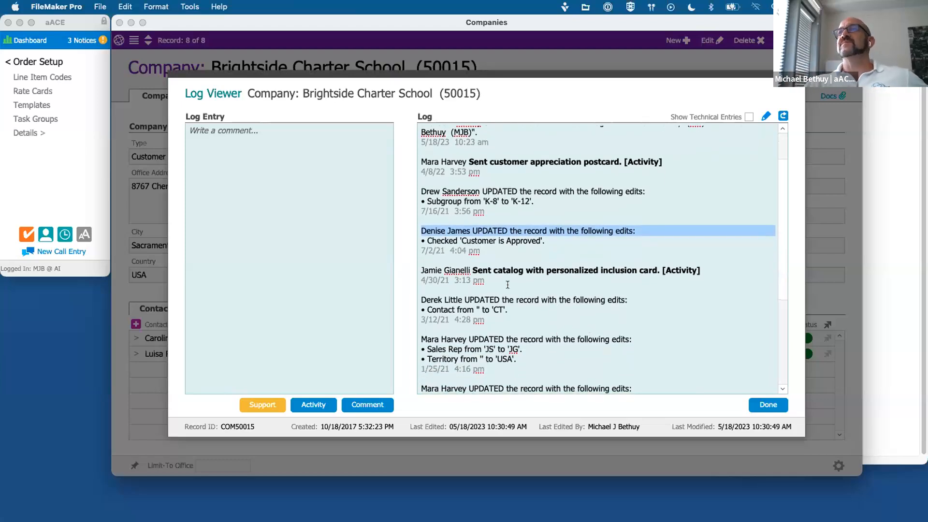
left_click(509, 289)
scroll(531, 311, "down", 4)
scroll(521, 334, "down", 5)
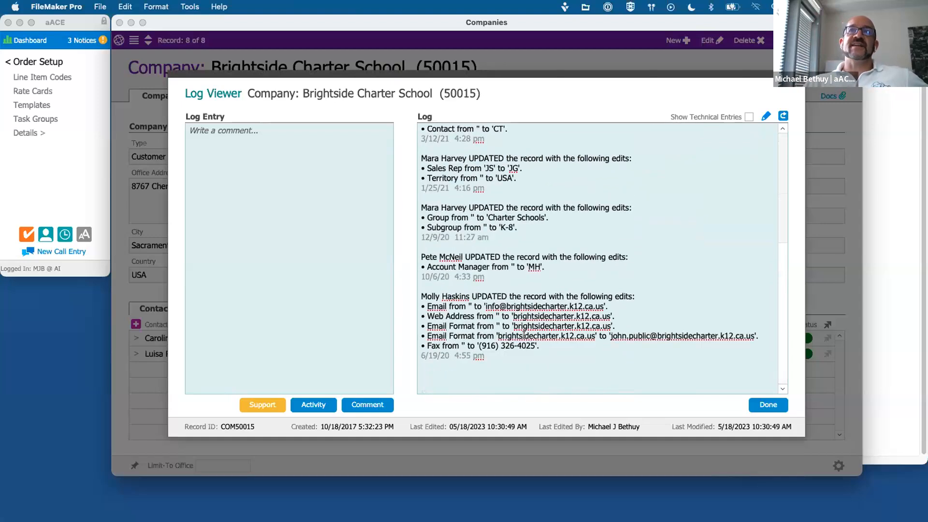
scroll(575, 239, "up", 12)
scroll(574, 239, "down", 1)
left_click(768, 404)
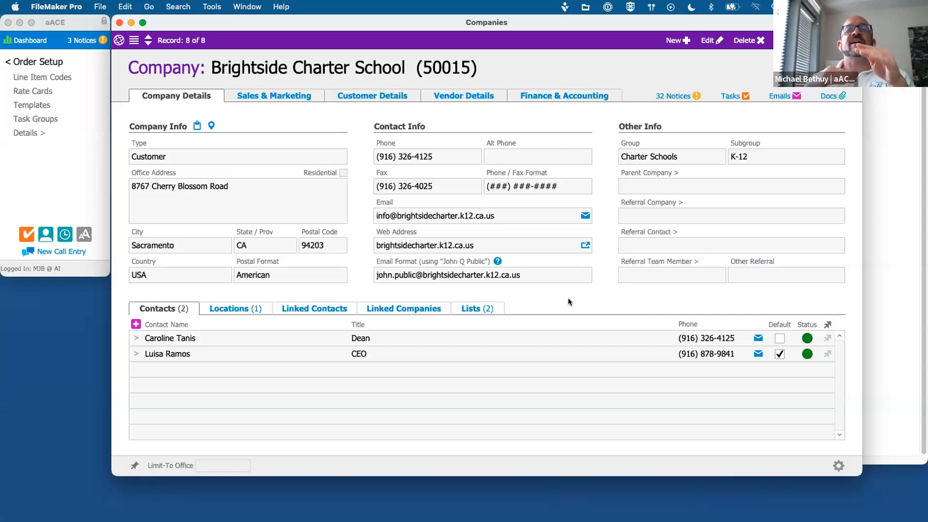
Open the Full STEAM Charter School record from the Companies list and return to the list
left_click(134, 40)
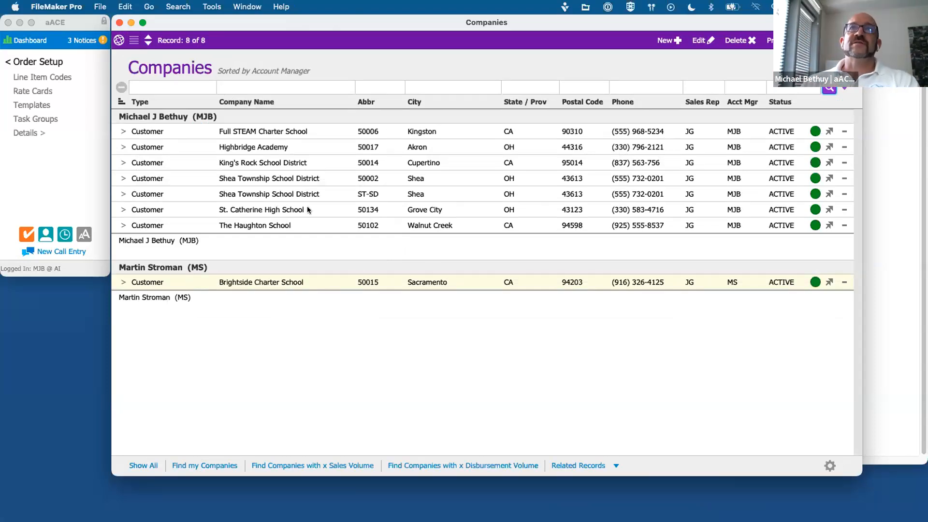
left_click(123, 131)
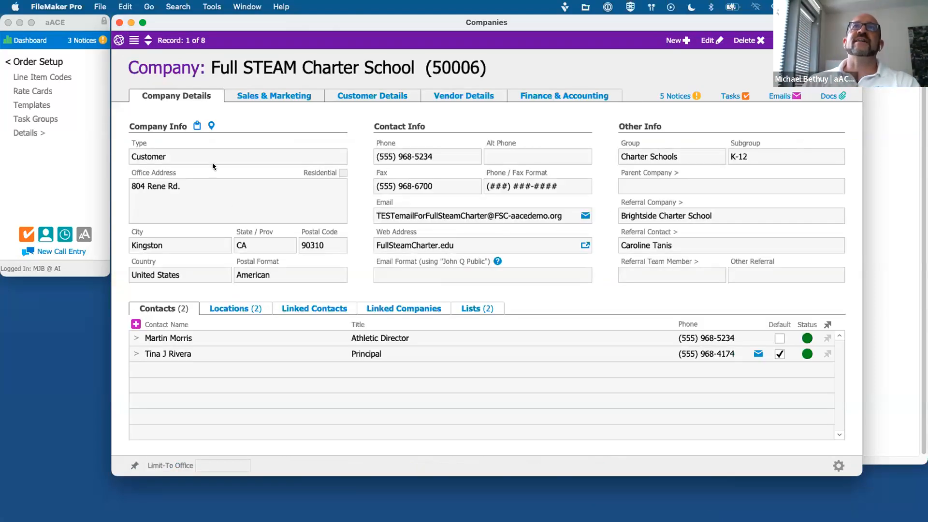
left_click(135, 41)
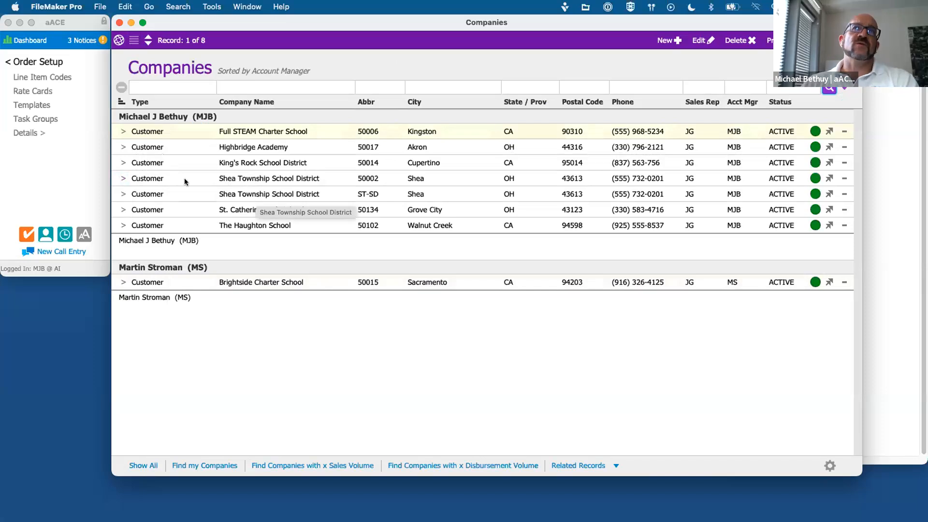
Open Shea Township School District 50002 in a new window and ST-SD in the original one, and arrange both windows side by side
left_click(127, 179)
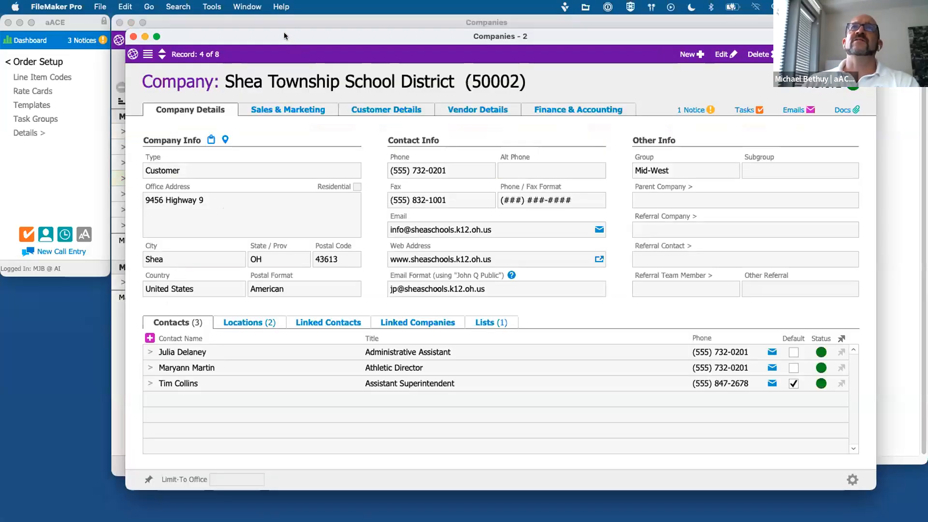
left_click_drag(284, 32, 403, 63)
left_click(142, 251)
left_click(123, 194)
left_click_drag(254, 15, 145, 15)
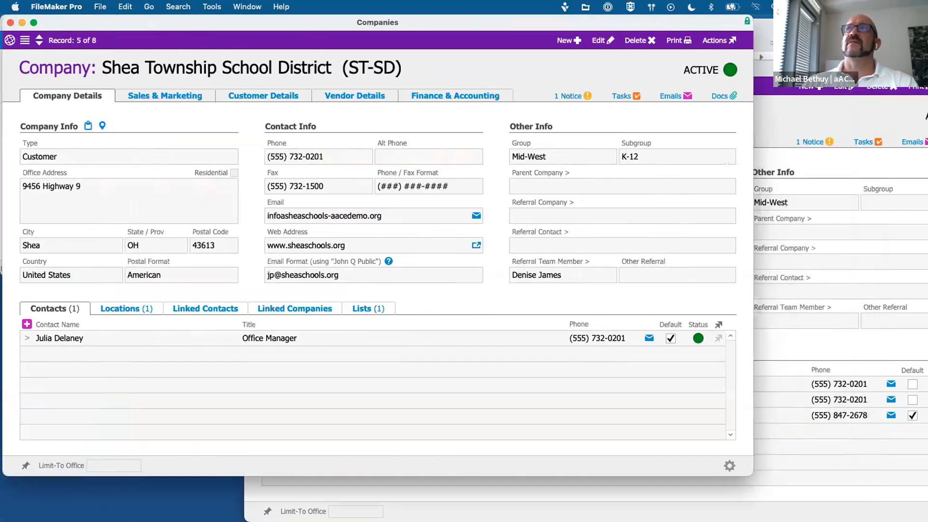
left_click_drag(787, 69, 806, 26)
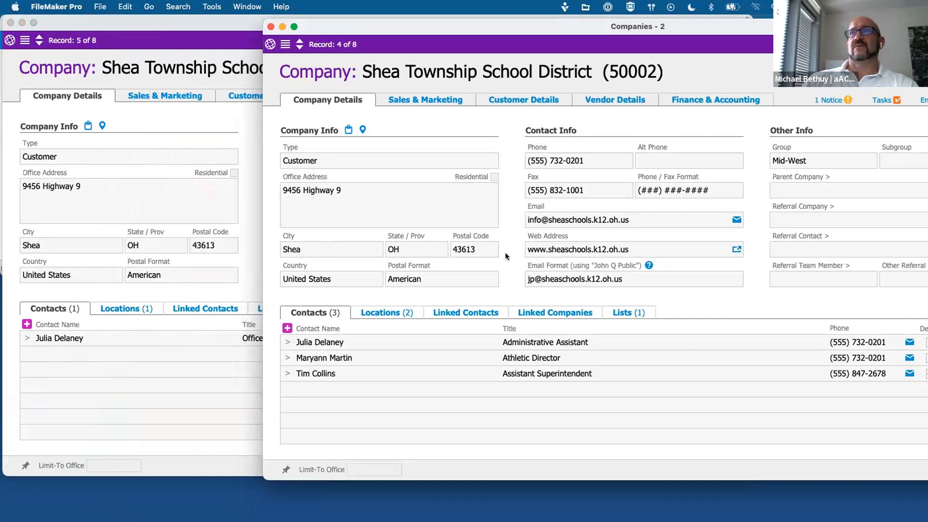
Compare the company details of the two Shea Township School District records, 50002 and ST-SD, by alternating between their windows
left_click(140, 155)
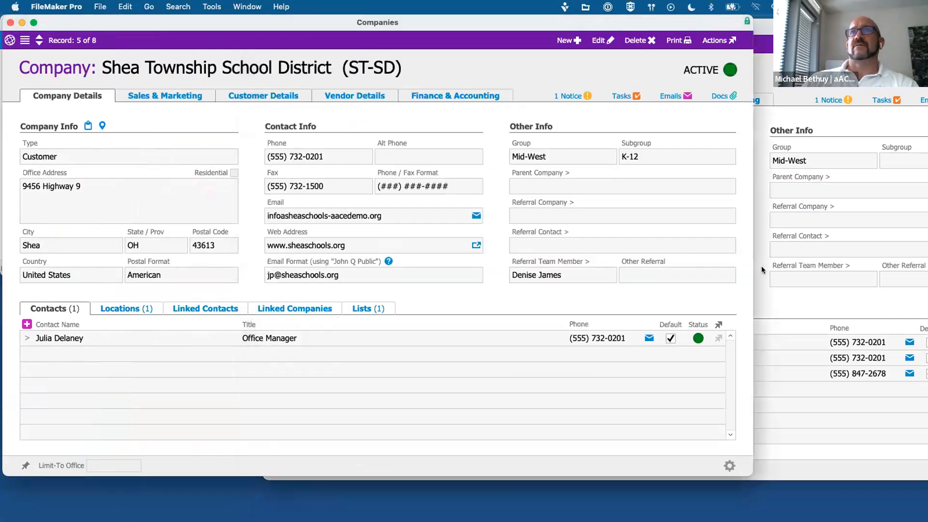
left_click(802, 299)
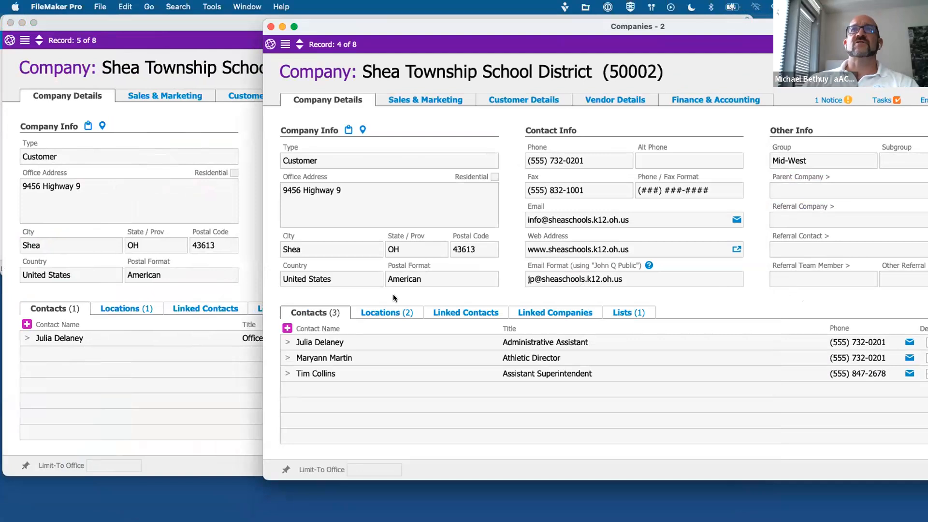
left_click(236, 282)
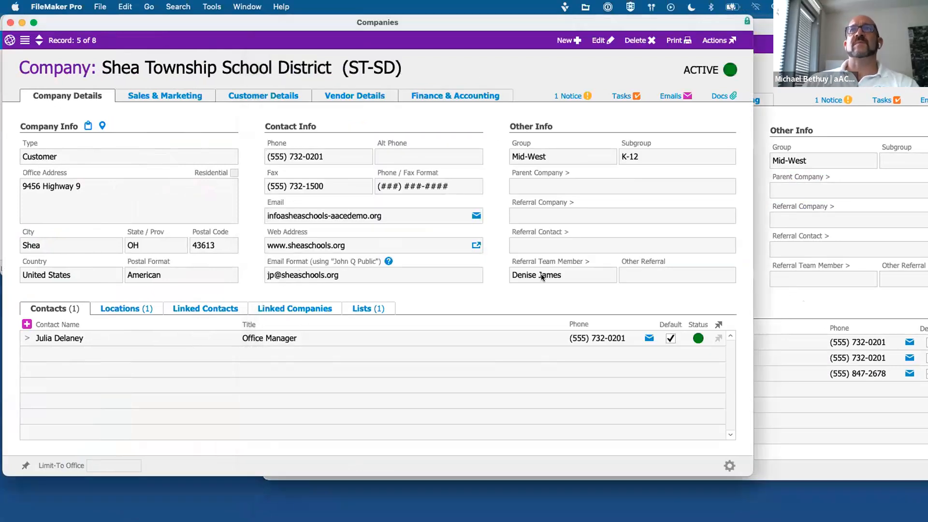
left_click(798, 290)
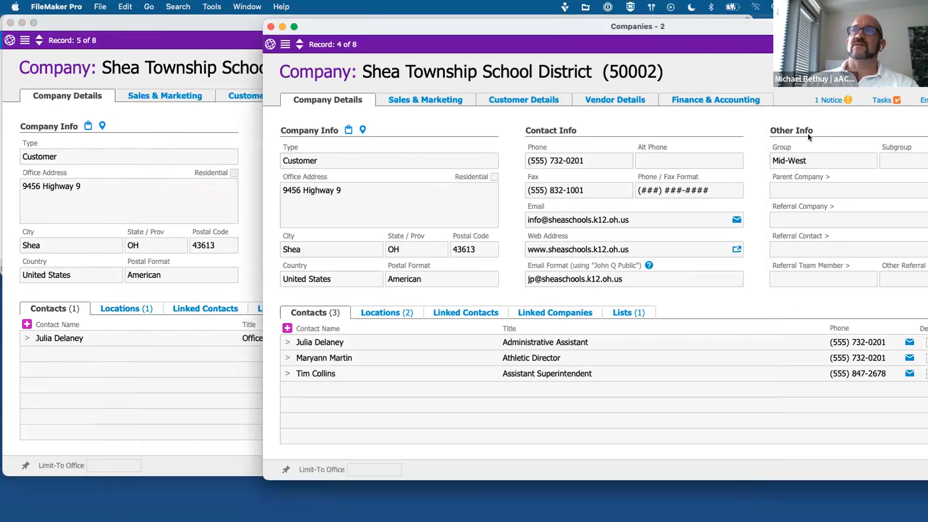
left_click(242, 139)
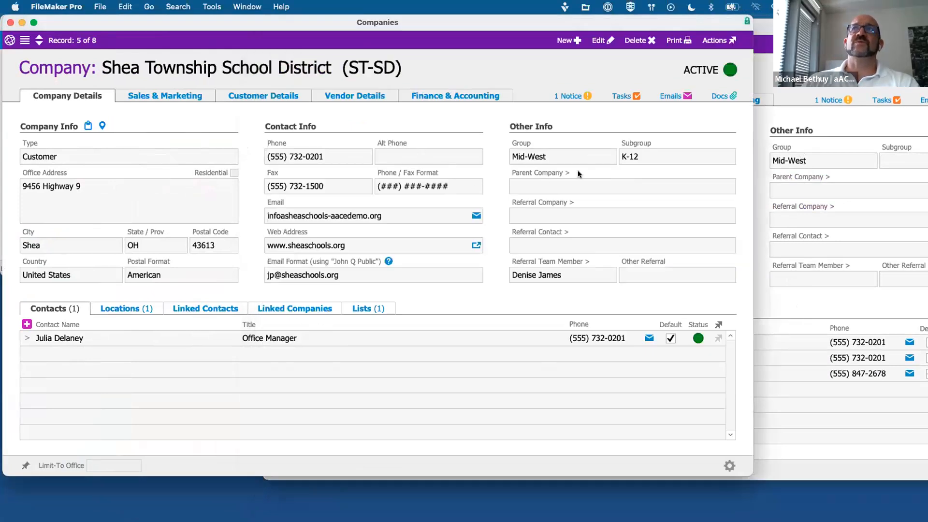
left_click(830, 198)
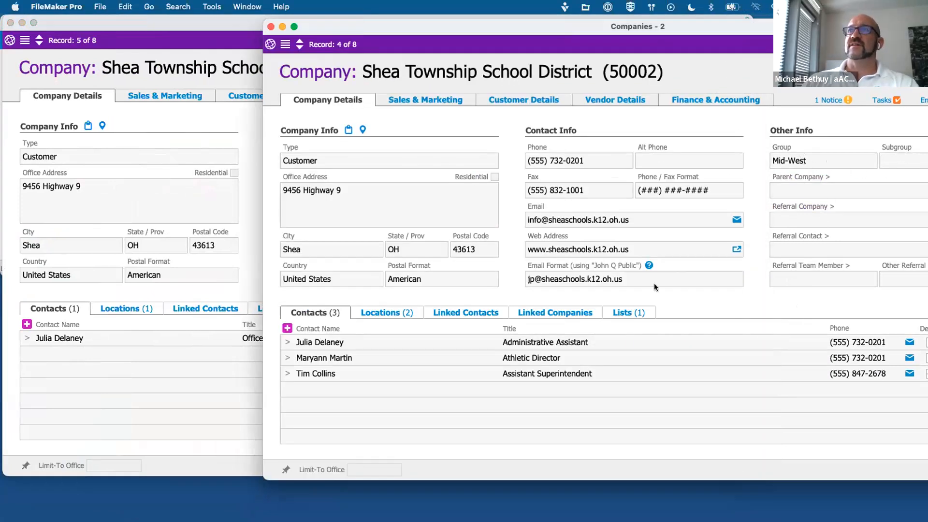
left_click(251, 136)
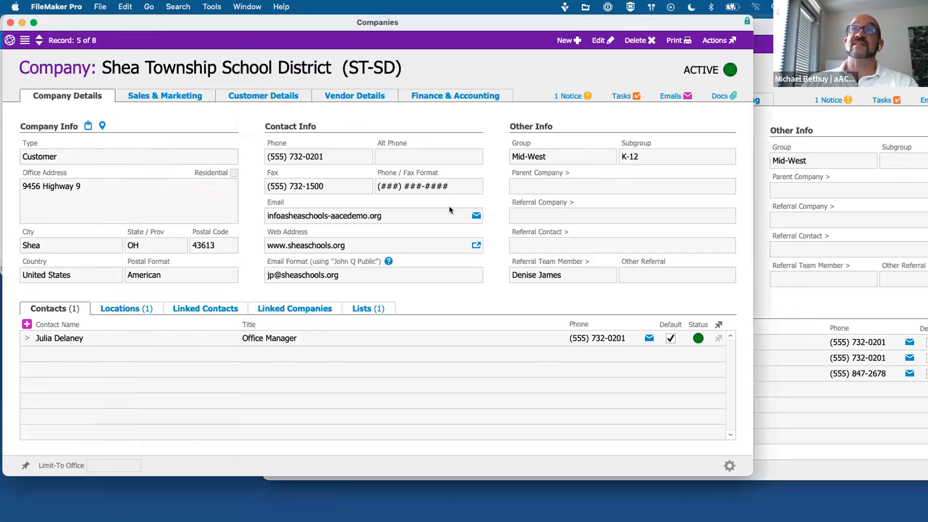
left_click(830, 270)
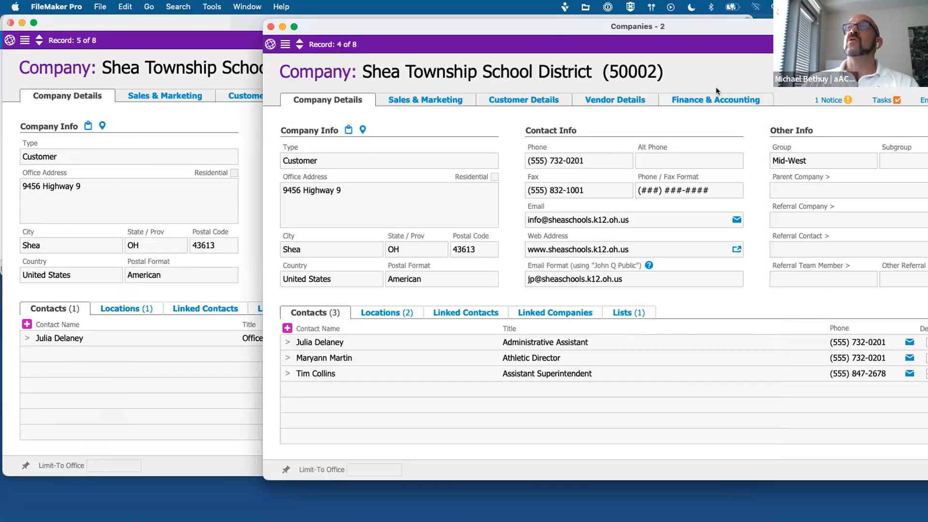
Move the Shea Township School District (50002) window fully into view and examine its admin options for related records
left_click_drag(627, 25, 427, 25)
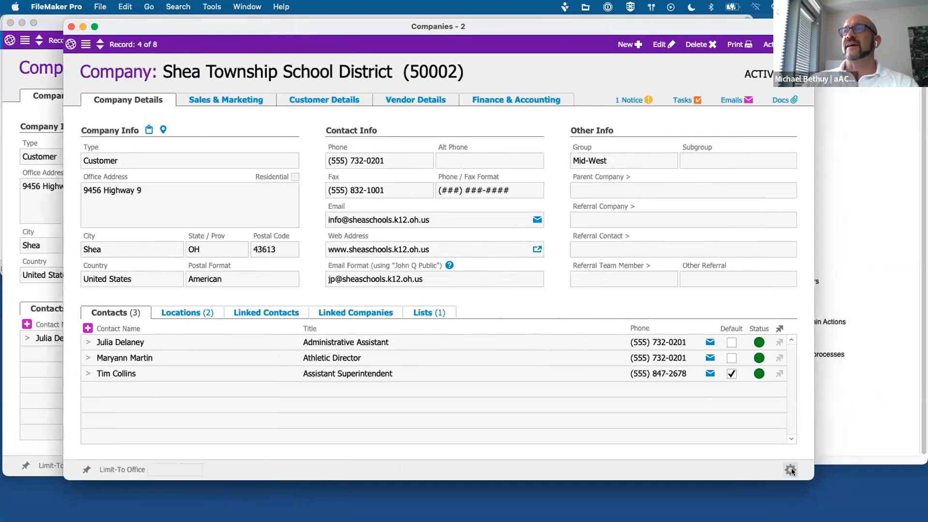
left_click(791, 469)
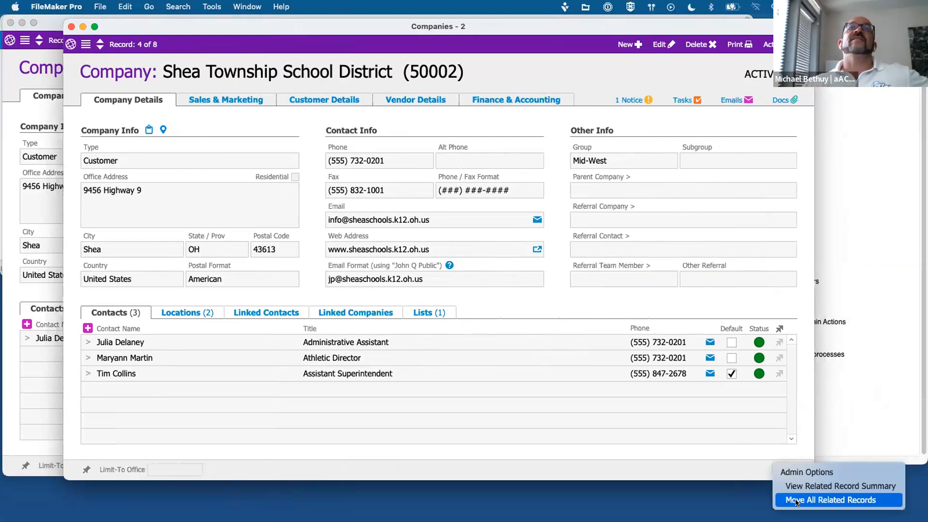
left_click(238, 290)
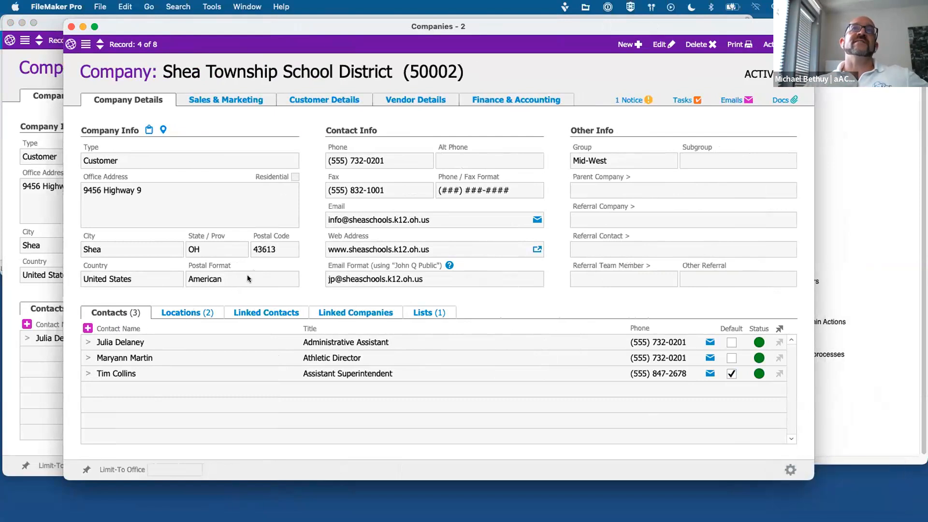
Close the Shea Township School District (50002) window and return the ST-SD record's window to the Companies list
left_click(72, 26)
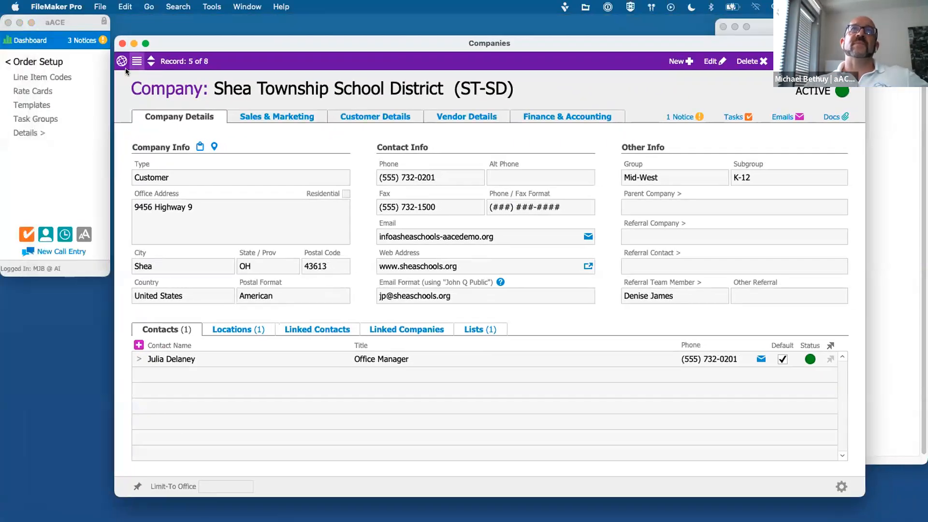
left_click(137, 61)
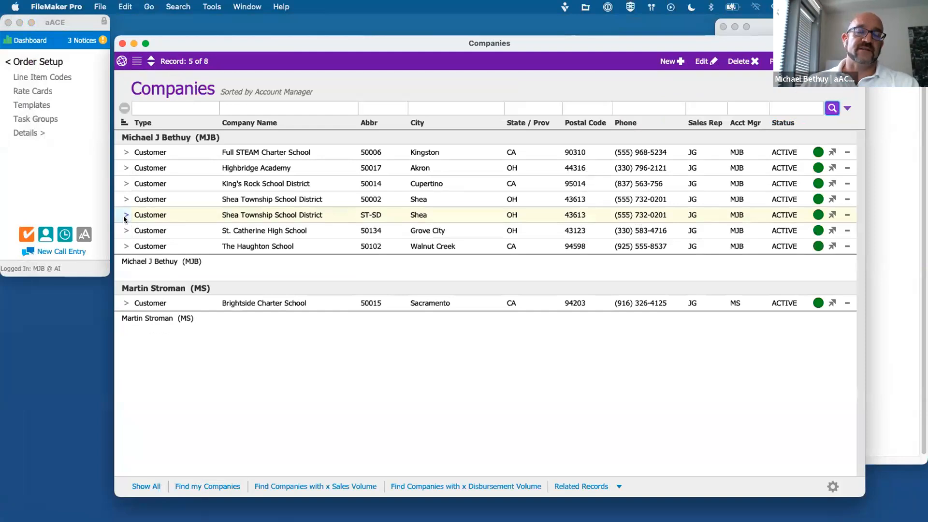
Open the ST-SD record in a second window, then bring the aACE menu forward and return it to its top level
left_click(125, 215)
left_click_drag(341, 55, 443, 52)
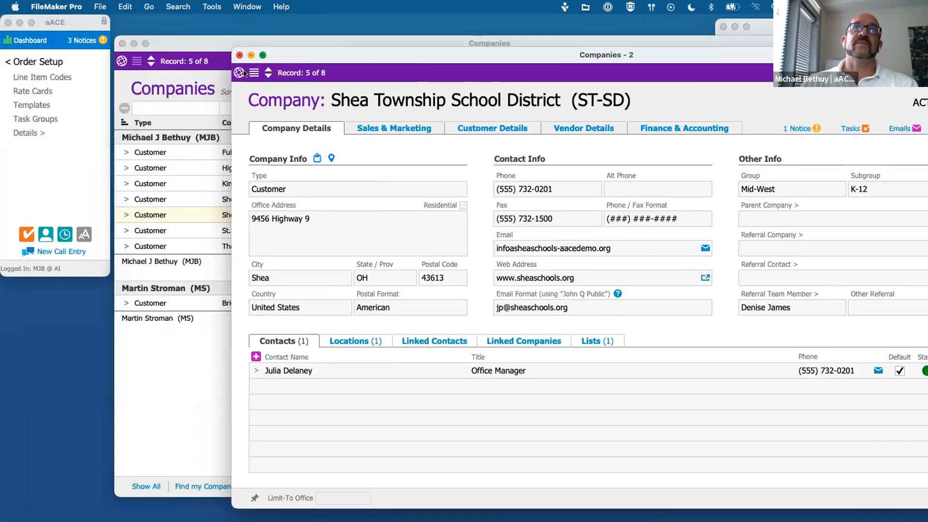
left_click(244, 72)
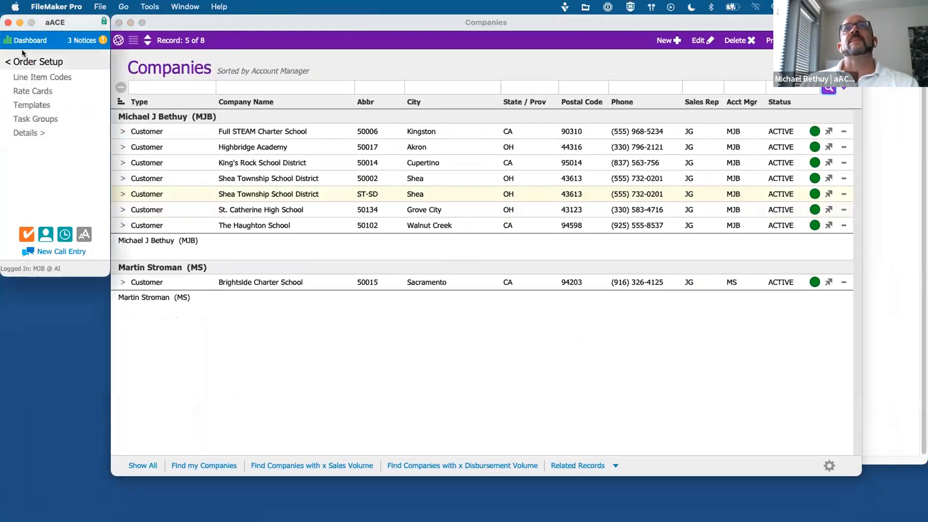
left_click(24, 59)
left_click(295, 99)
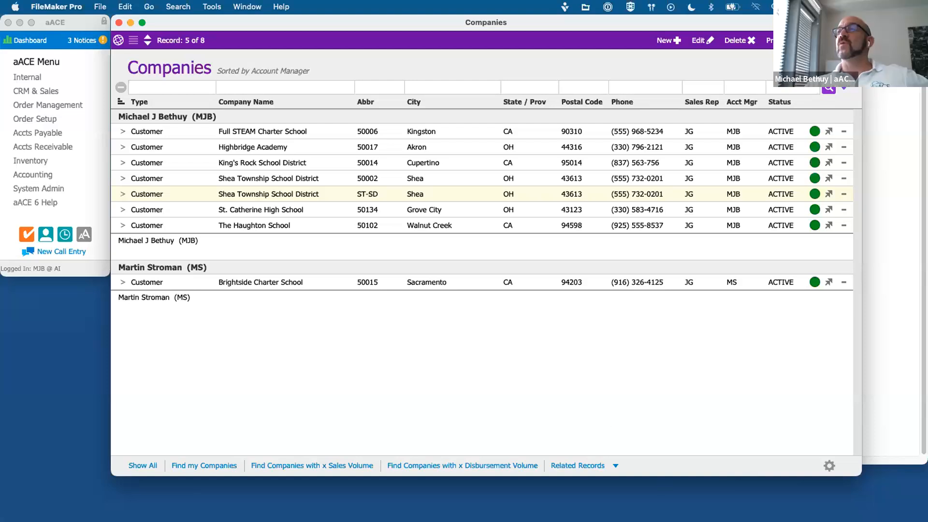
Switch to Firefox, open showme.aacesoft.net, and look over the aACE Self-Guided Tour home page
left_click(822, 500)
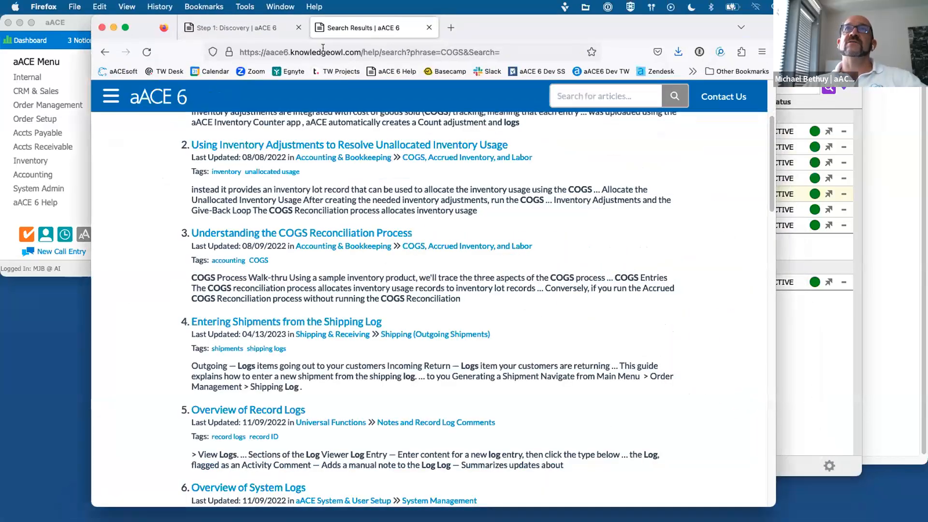
left_click(323, 52)
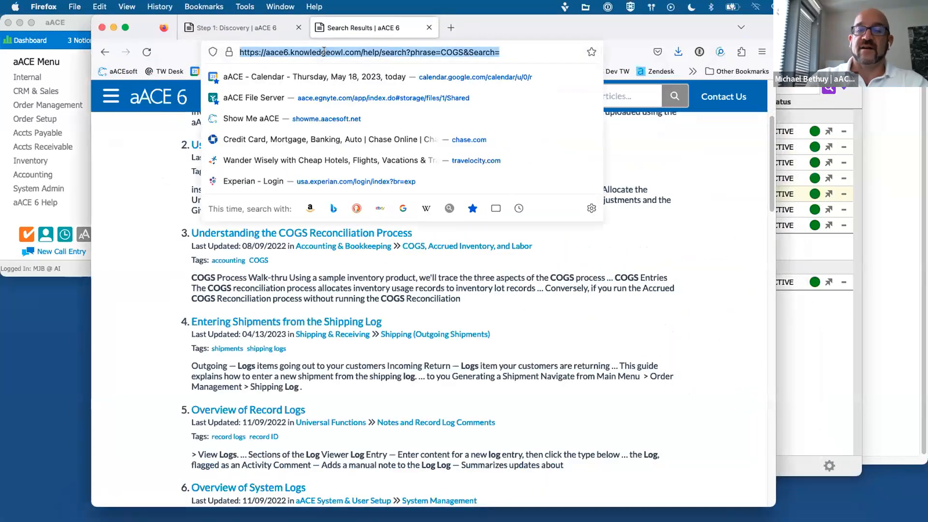
type("showme.aacesoft.net/")
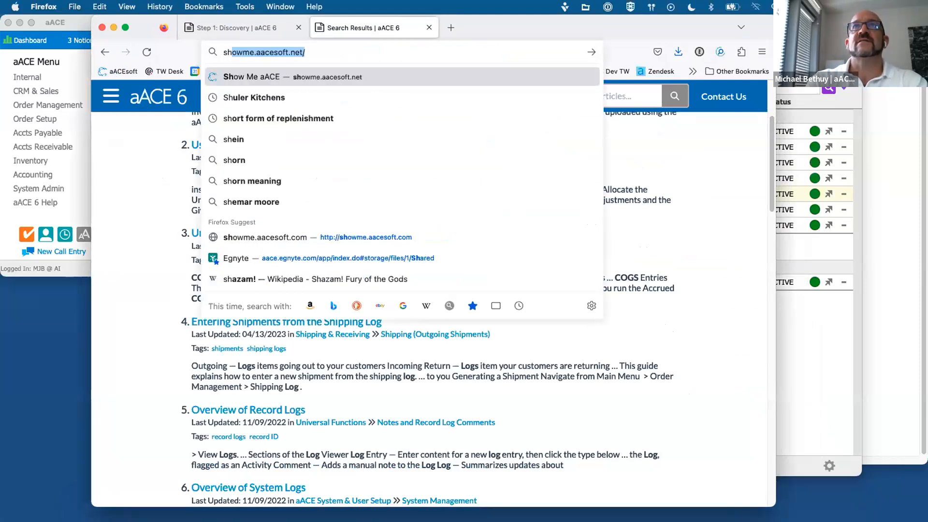
key("Return")
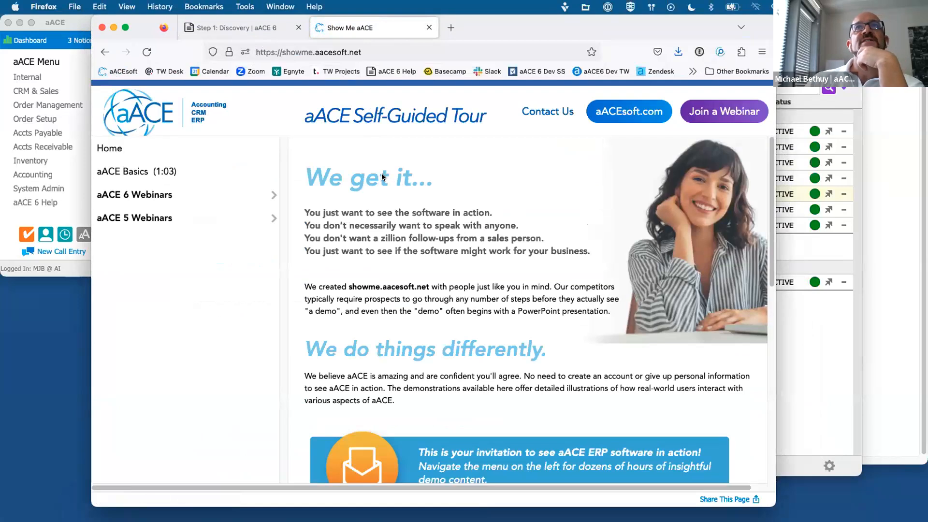
scroll(497, 303, "down", 4)
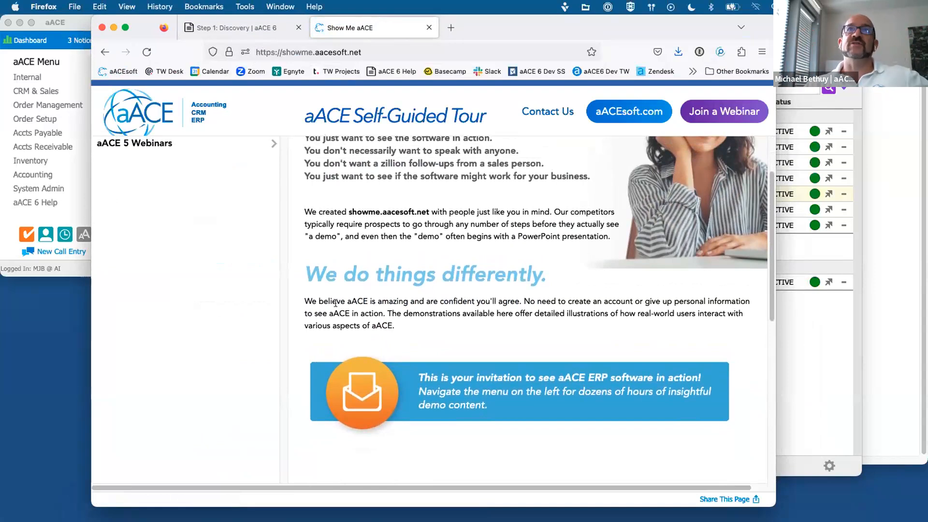
scroll(502, 295, "up", 3)
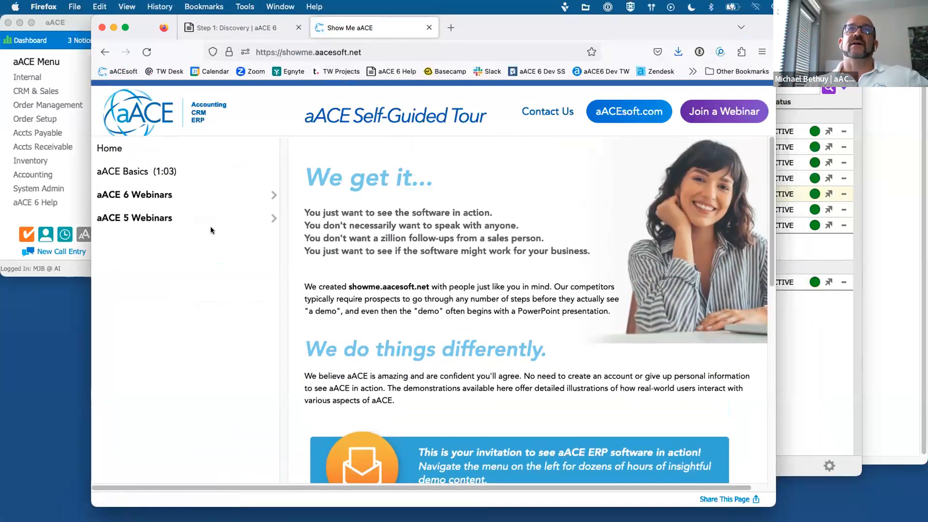
Expand the aACE 6 Webinars and open the Templates, Campaigns, Rate Cards webinar page
left_click(150, 195)
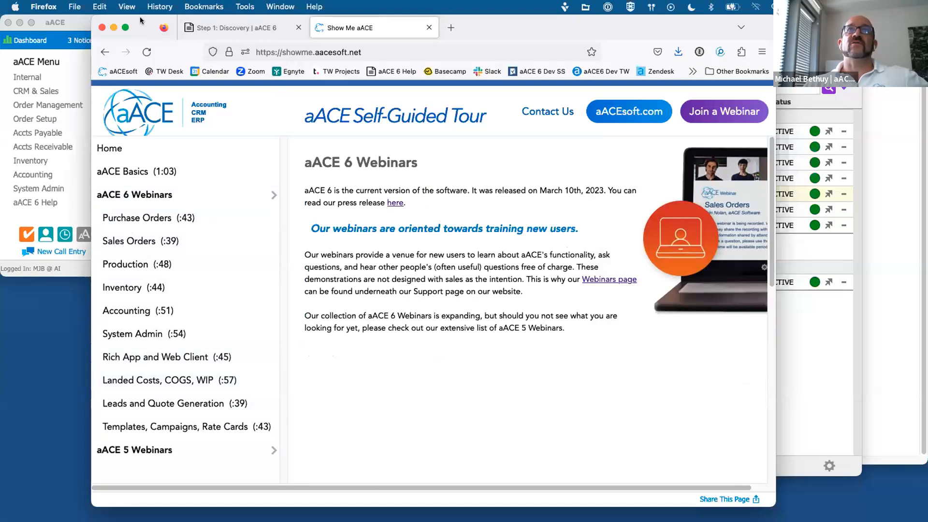
left_click_drag(142, 21, 198, 22)
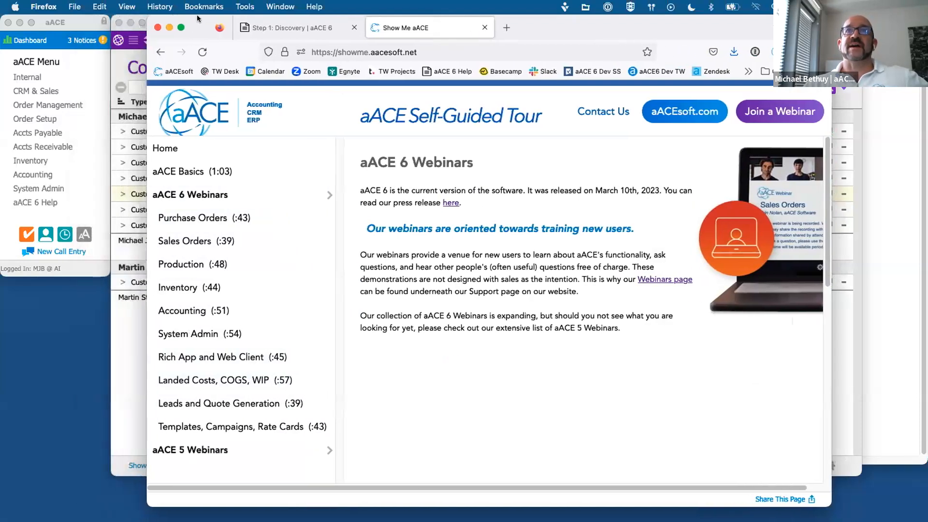
left_click(217, 427)
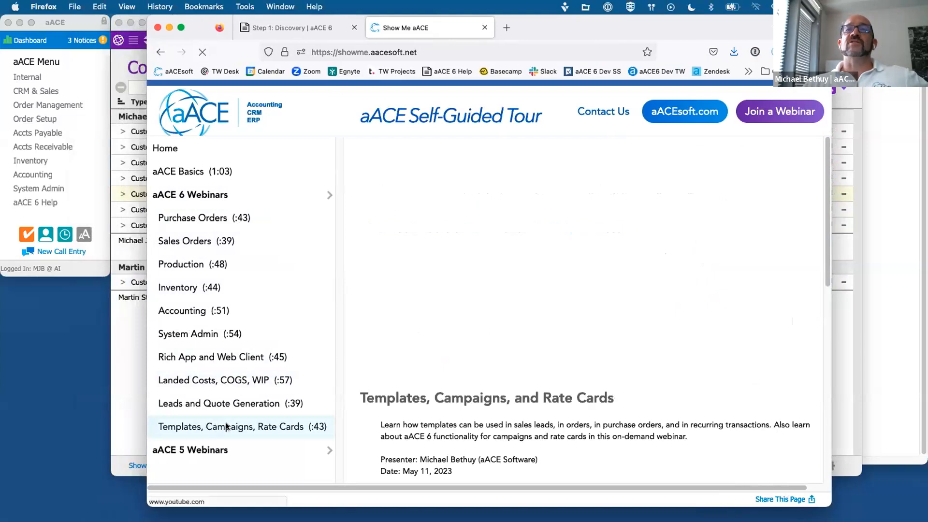
scroll(249, 389, "down", 2)
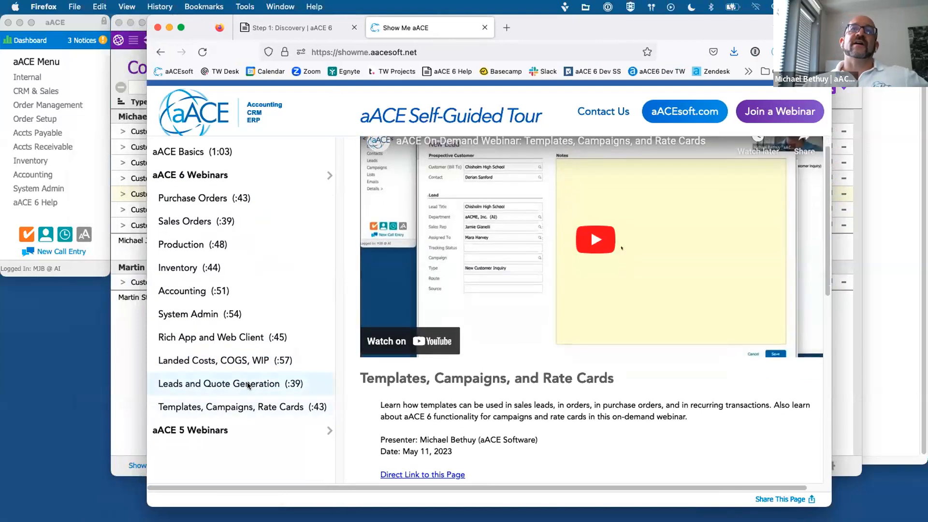
Open the Sales Orders webinar page under aACE 6 Webinars and review its list of chapters
scroll(217, 348, "up", 1)
left_click(179, 225)
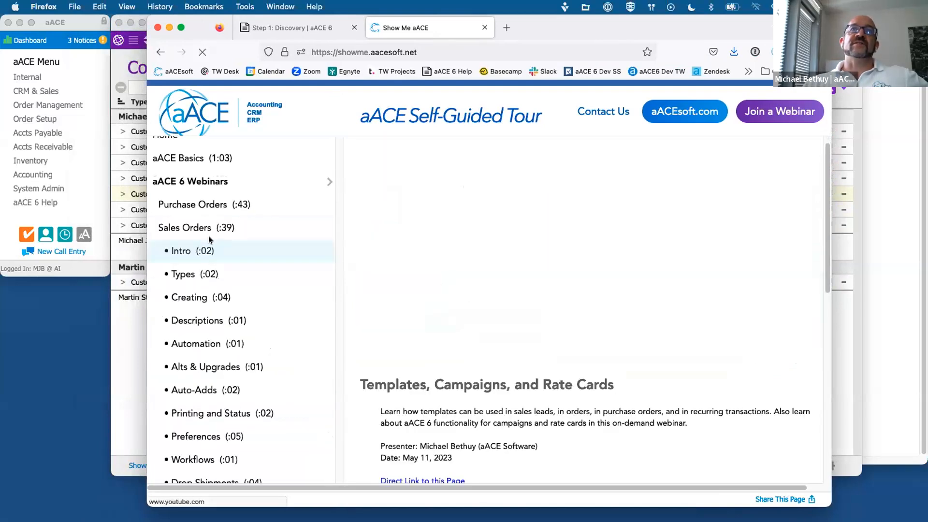
scroll(202, 274, "down", 6)
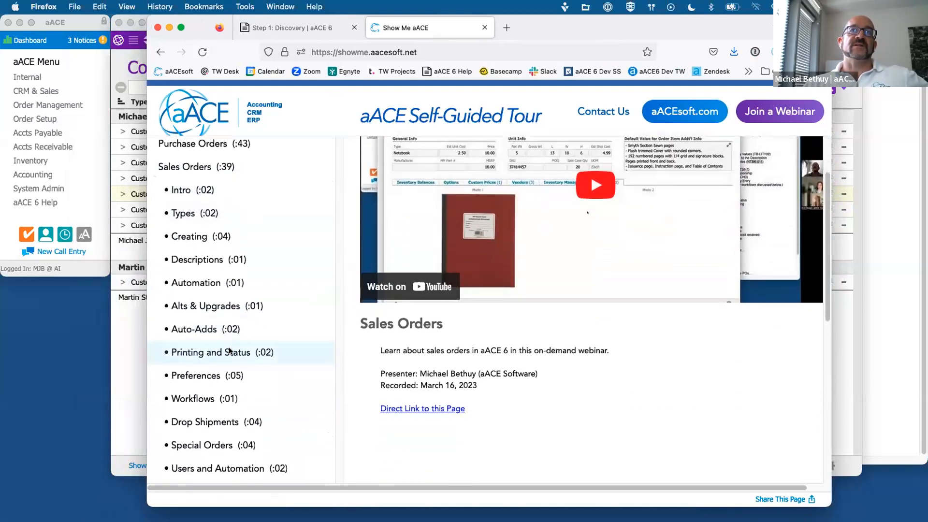
scroll(213, 379, "up", 4)
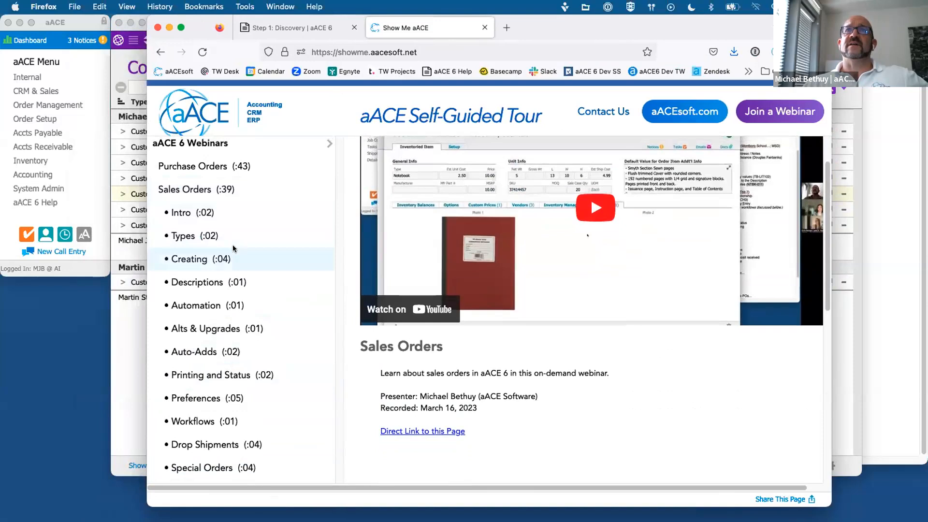
scroll(234, 248, "up", 2)
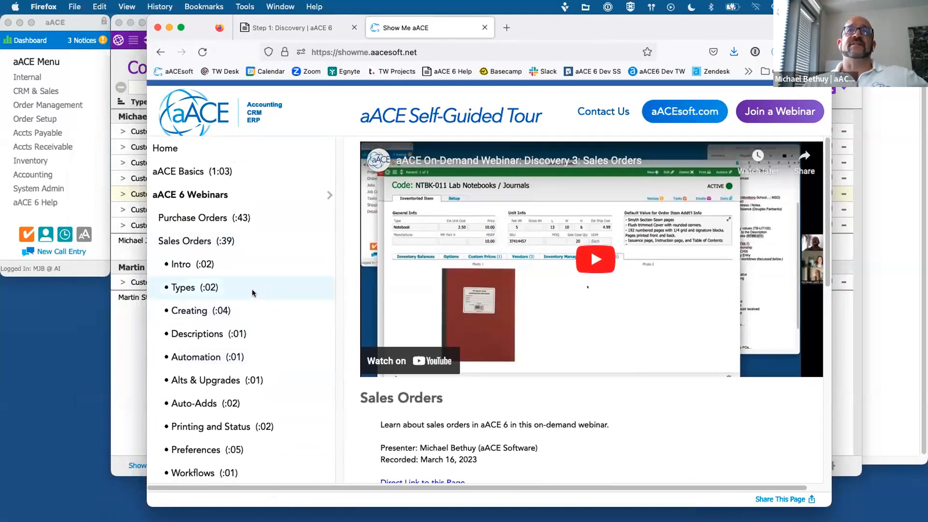
Look over the aACE 5 Webinars topics, return to the aACE 6 Webinars list, and minimize the browser
left_click(182, 194)
left_click(207, 218)
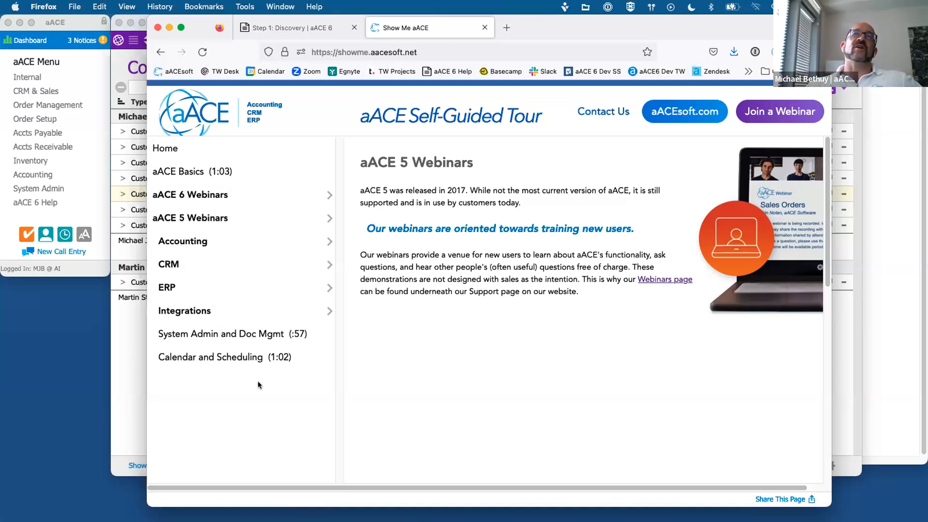
left_click(203, 195)
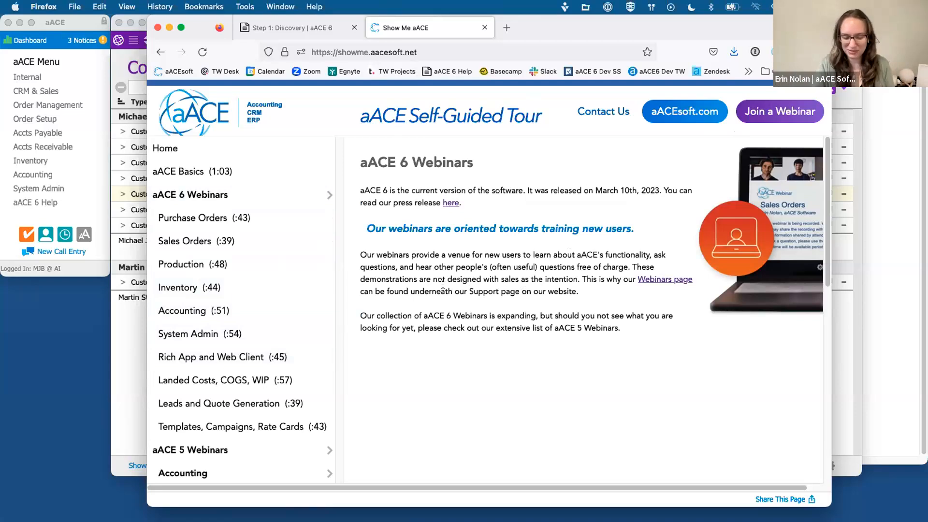
left_click(169, 28)
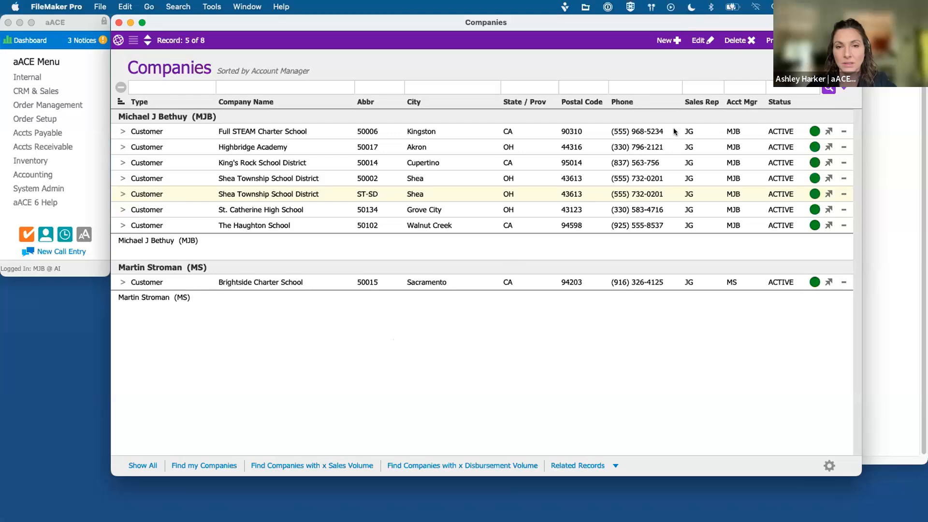
Open the Advanced Search for Companies, examine its search fields, and cancel back to the Companies list
left_click(363, 252)
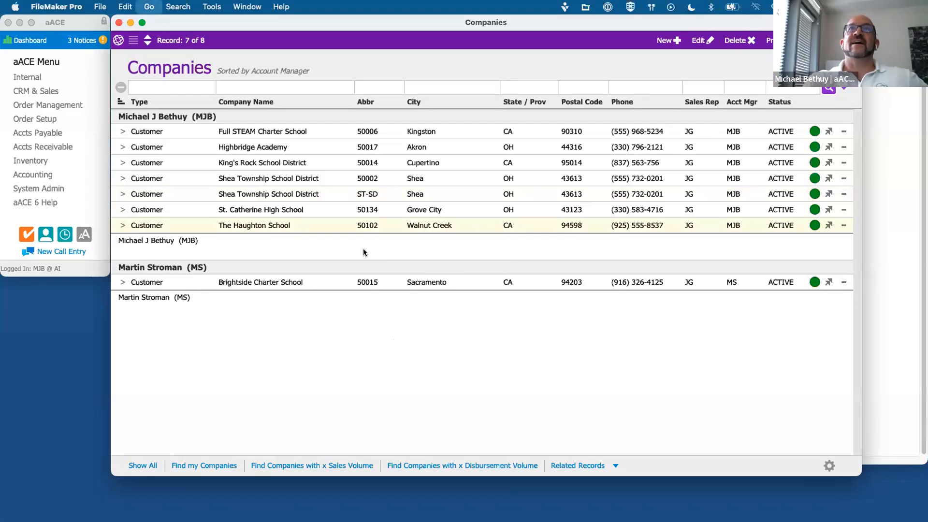
key("super+f")
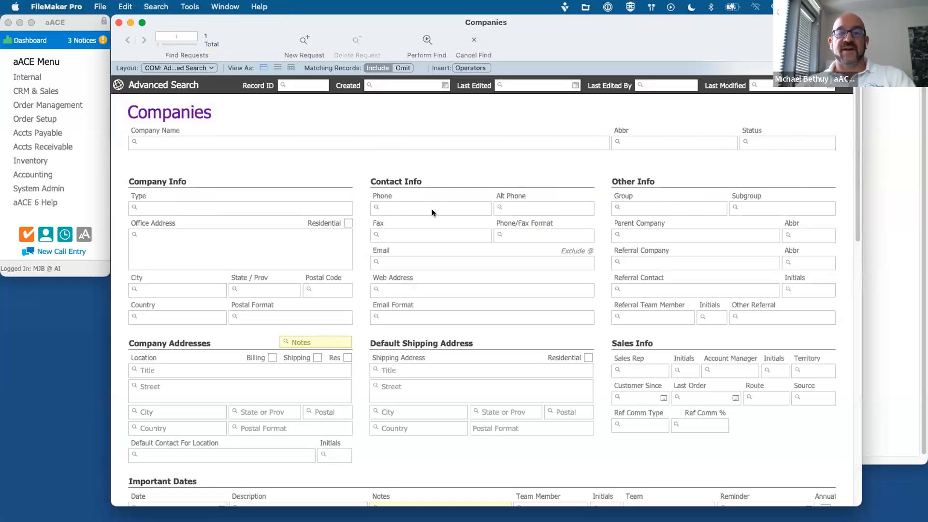
left_click(474, 41)
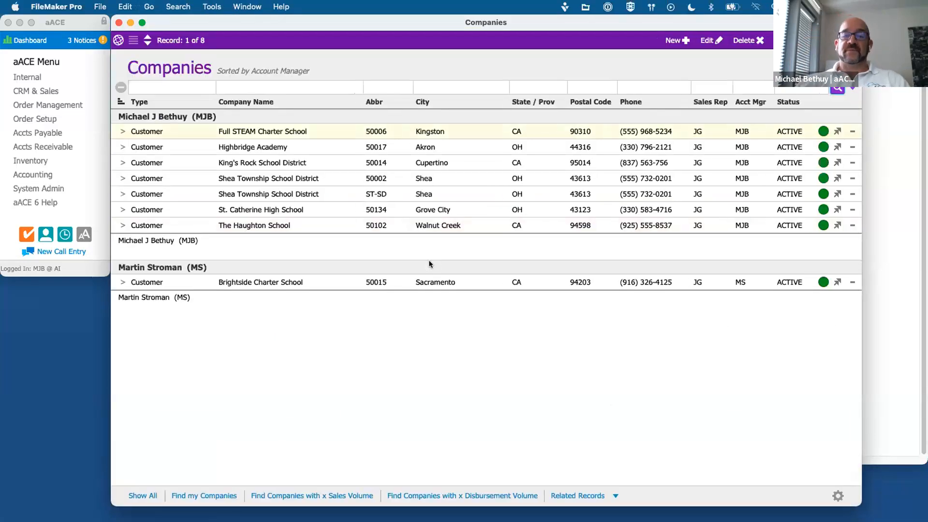
key("super+w")
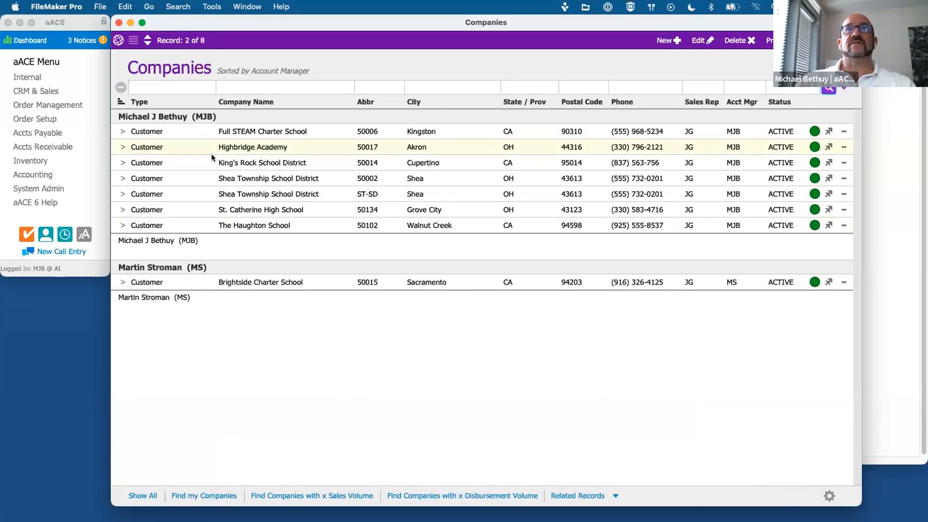
Open the Highbridge Academy record and step forward and back through the neighbouring companies, ending on King's Rock School District
left_click(170, 145)
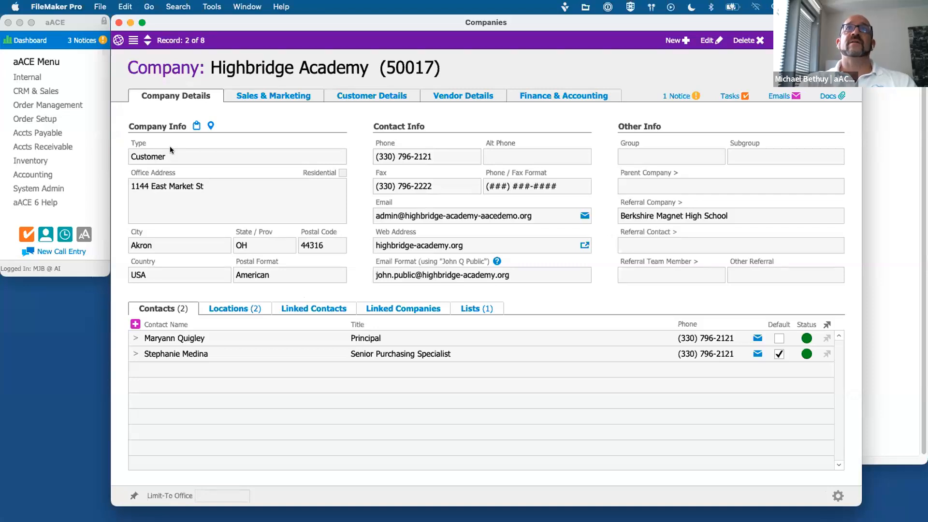
key("ctrl+Down")
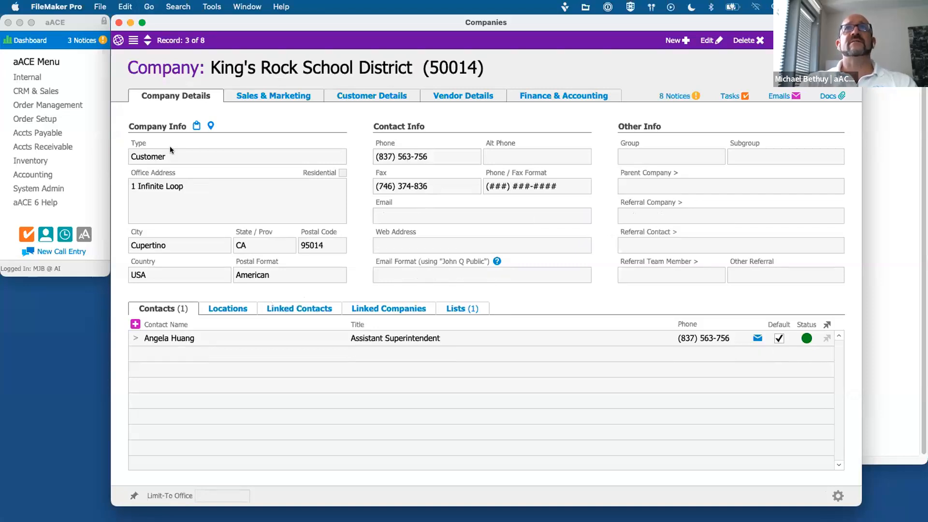
key("ctrl+Down")
key("ctrl+Up")
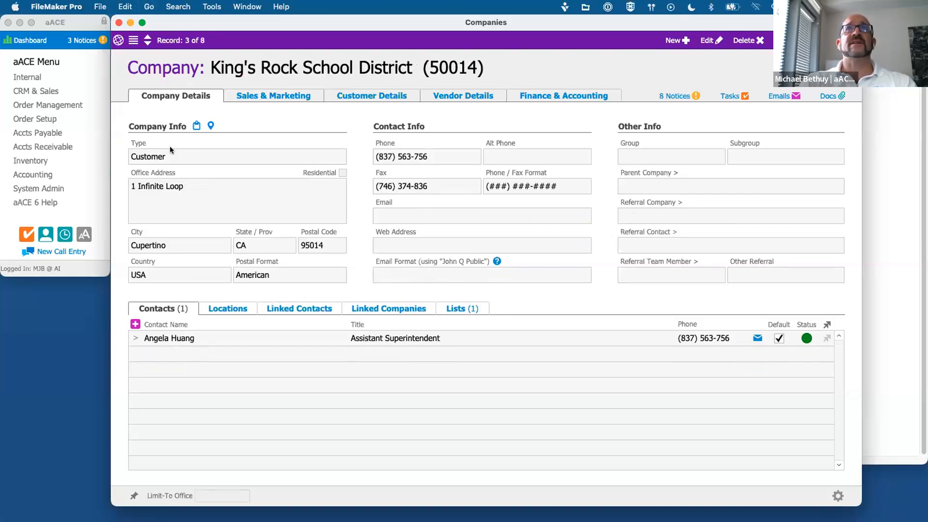
key("ctrl+Down")
key("ctrl+Down")
key("ctrl+Up")
key("ctrl+Up")
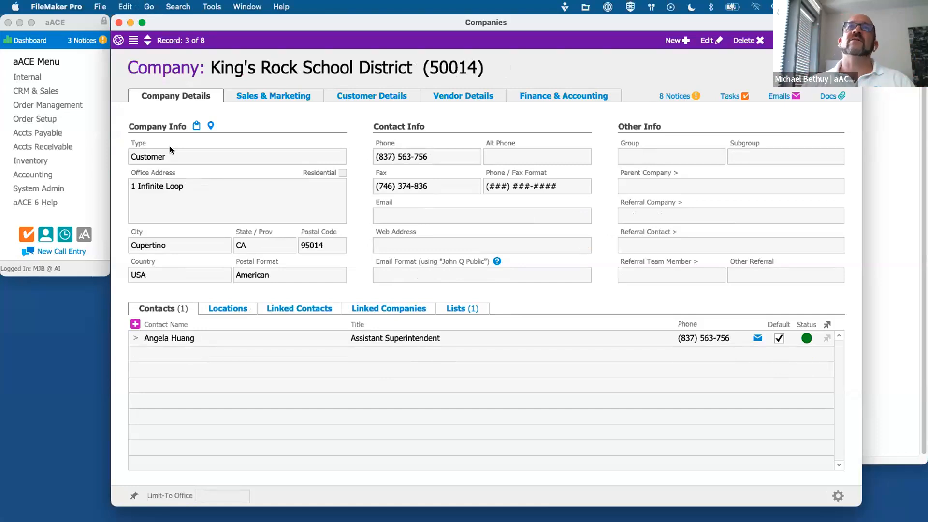
Look over the record navigation and search commands with their keyboard shortcuts for the open company record
left_click(148, 7)
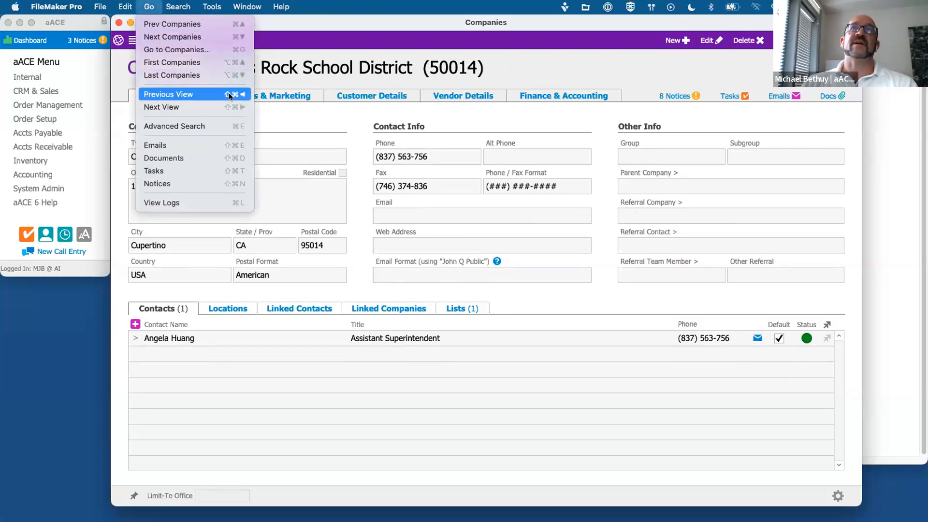
mouse_move(170, 6)
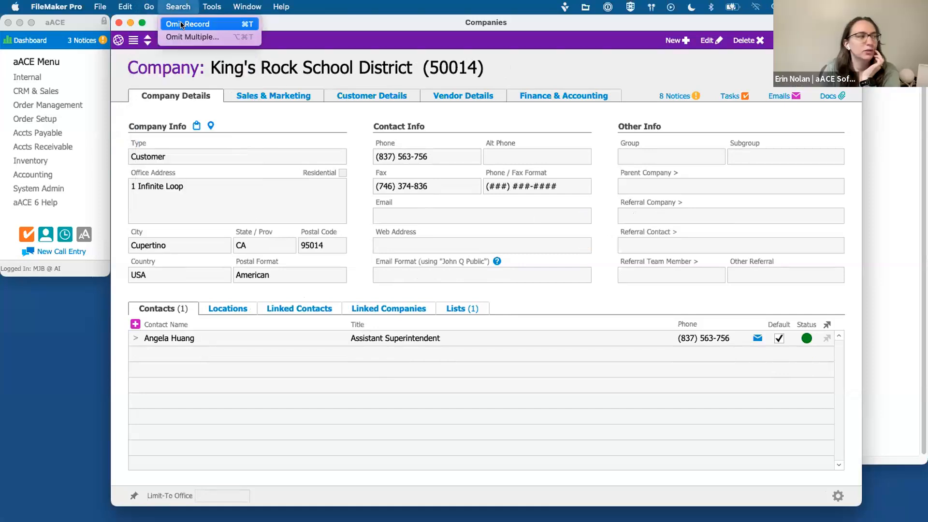
left_click(393, 238)
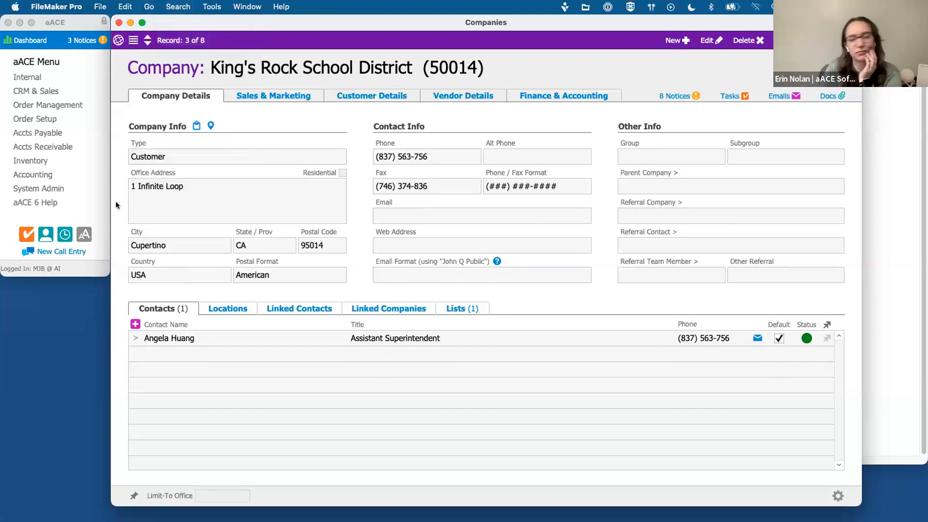
Open the aACE 6 Help site in the browser, search for "key command", and open the aACE Key Commands guide
left_click(36, 201)
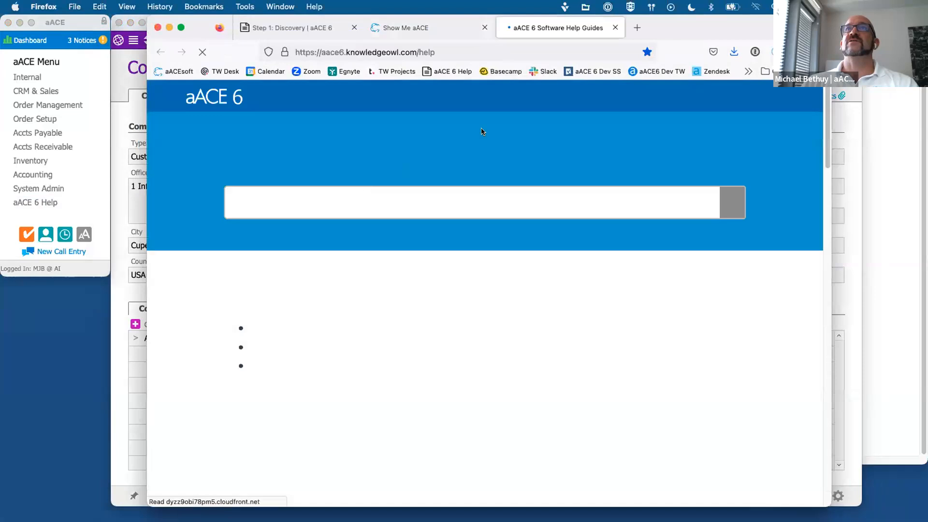
left_click(356, 209)
type("key")
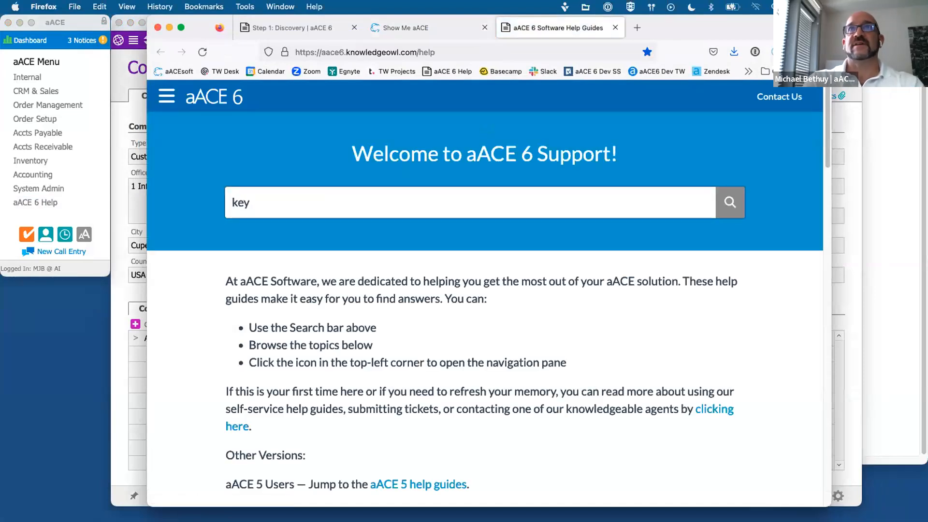
type(" command")
key("Return")
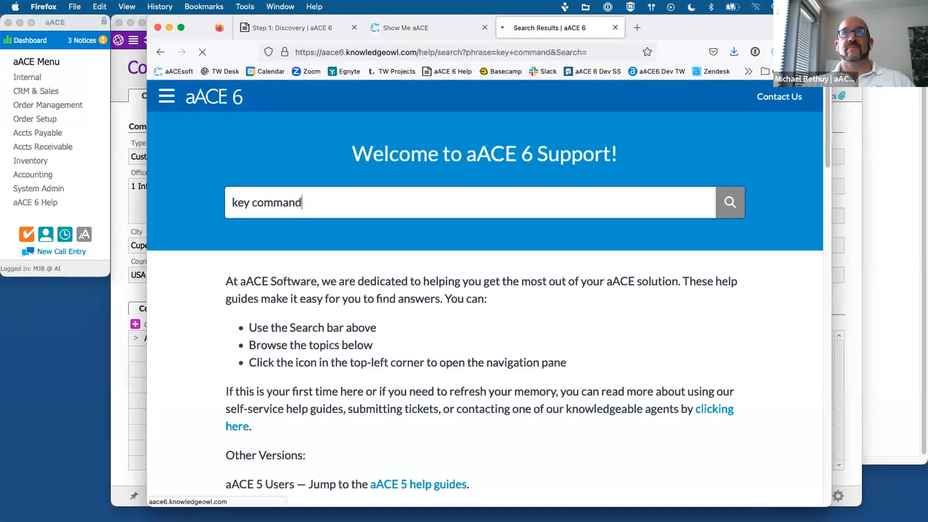
left_click(285, 213)
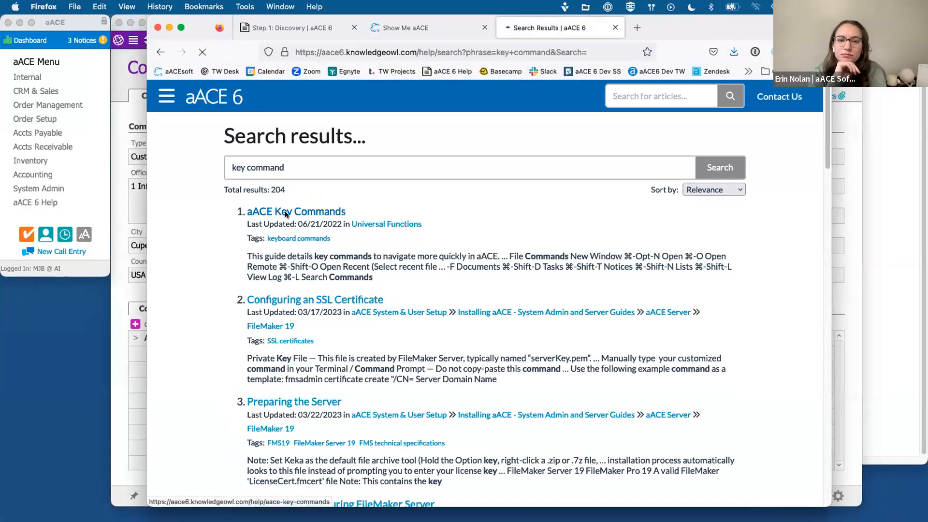
Examine the File, Go, Search and Advanced Search shortcut tables and the introductory note for PC workstations in the guide
scroll(561, 404, "down", 6)
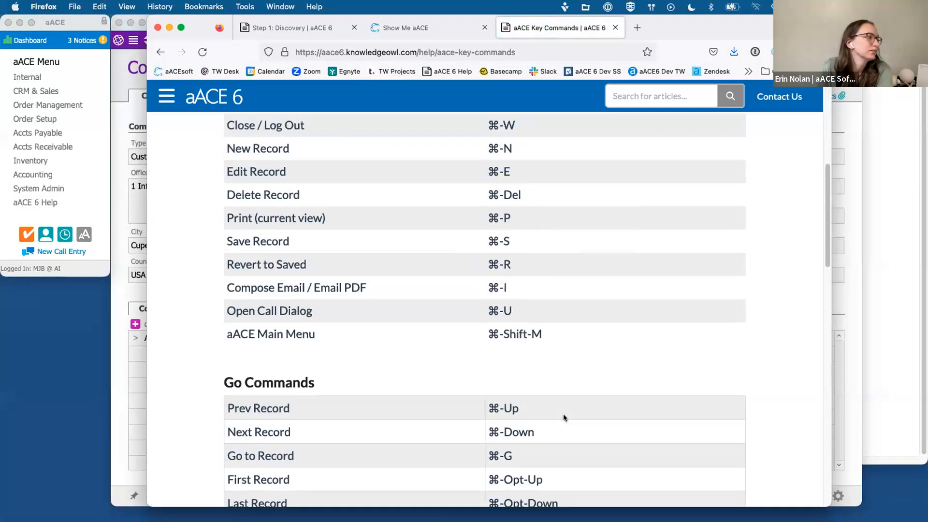
scroll(563, 415, "down", 7)
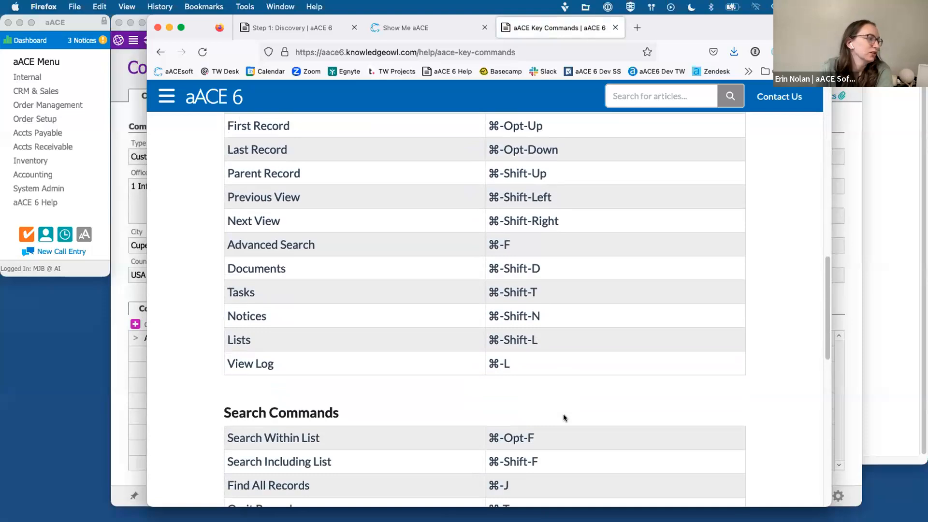
scroll(563, 413, "up", 2)
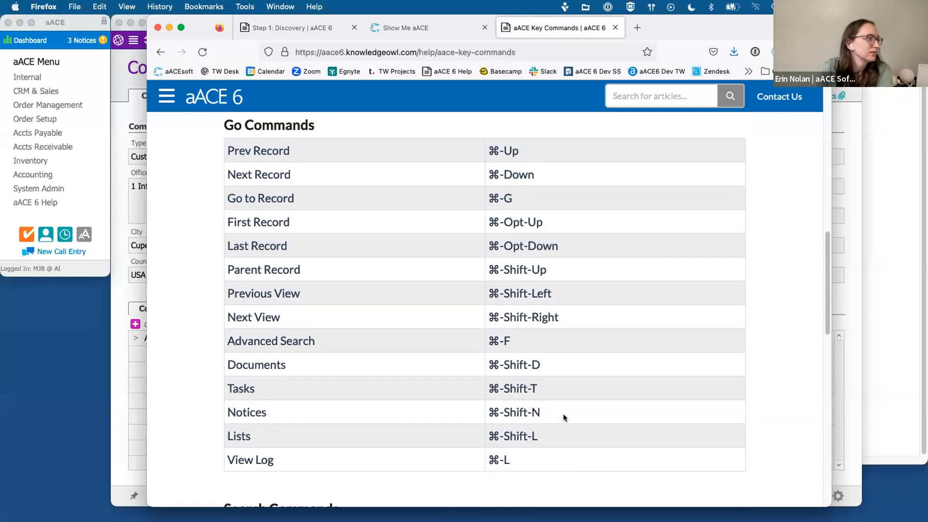
scroll(563, 413, "down", 8)
scroll(564, 414, "down", 1)
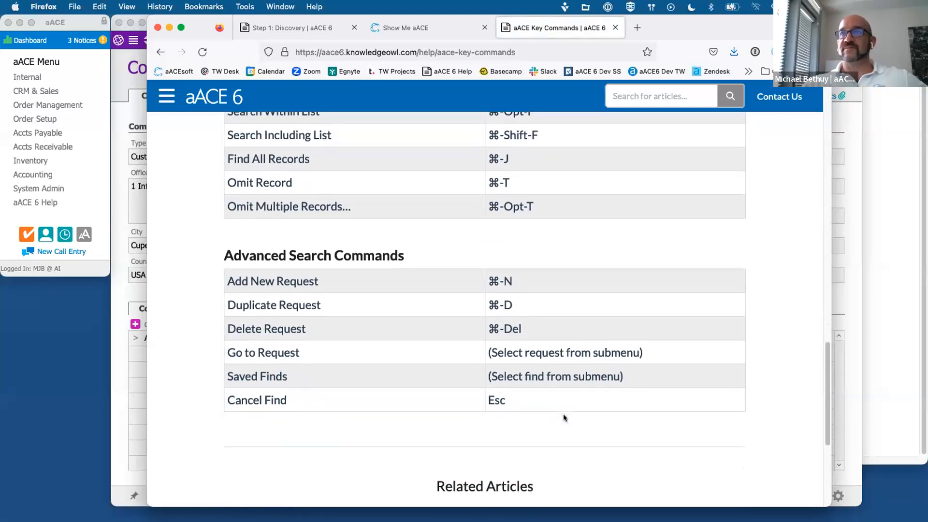
scroll(563, 414, "up", 10)
scroll(564, 414, "up", 7)
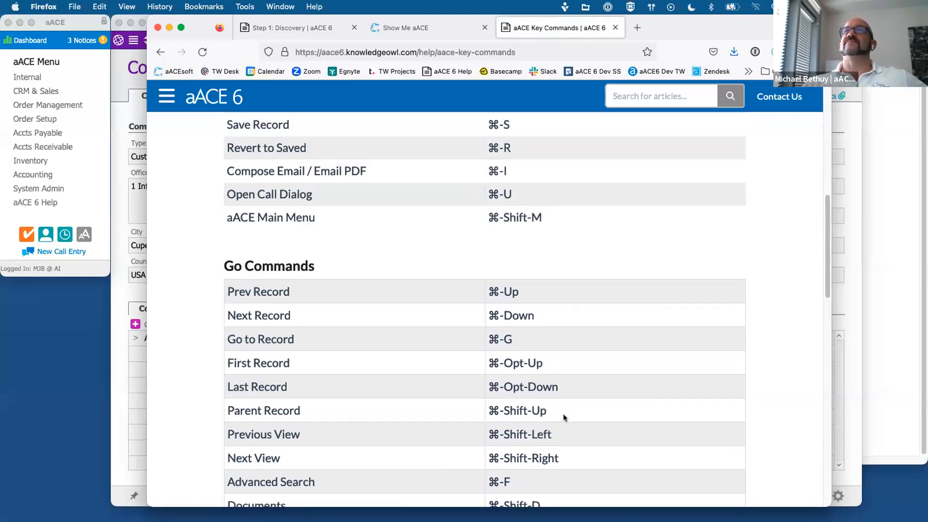
scroll(564, 415, "up", 5)
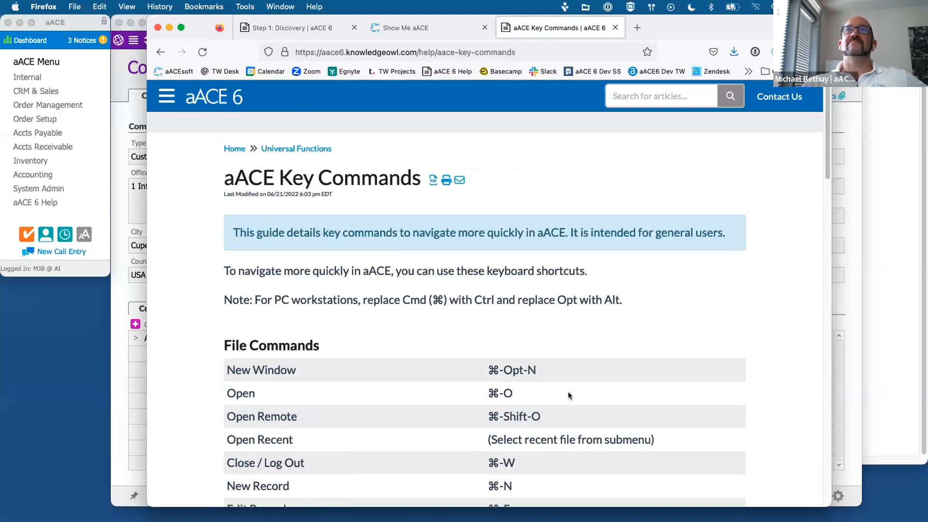
Minimize the browser and return from the King's Rock School District record to the Companies list in aACE
left_click(169, 28)
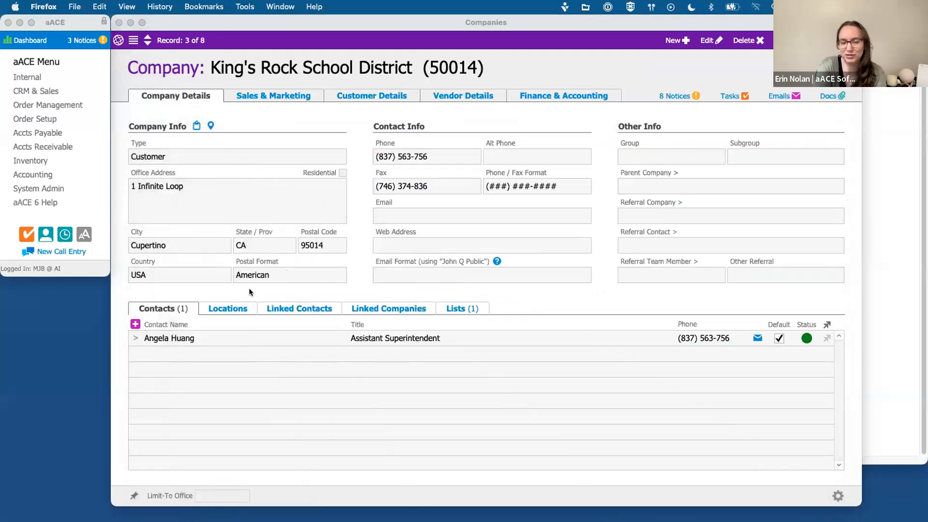
left_click(133, 40)
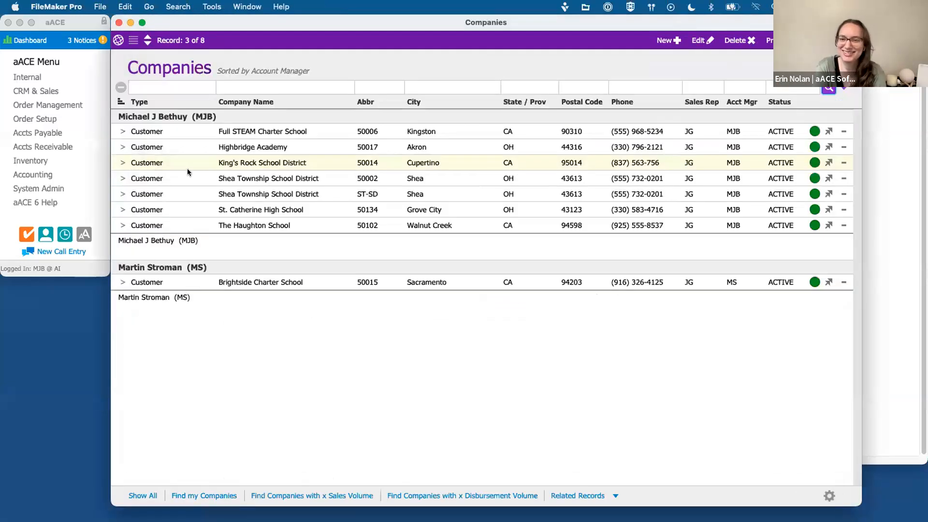